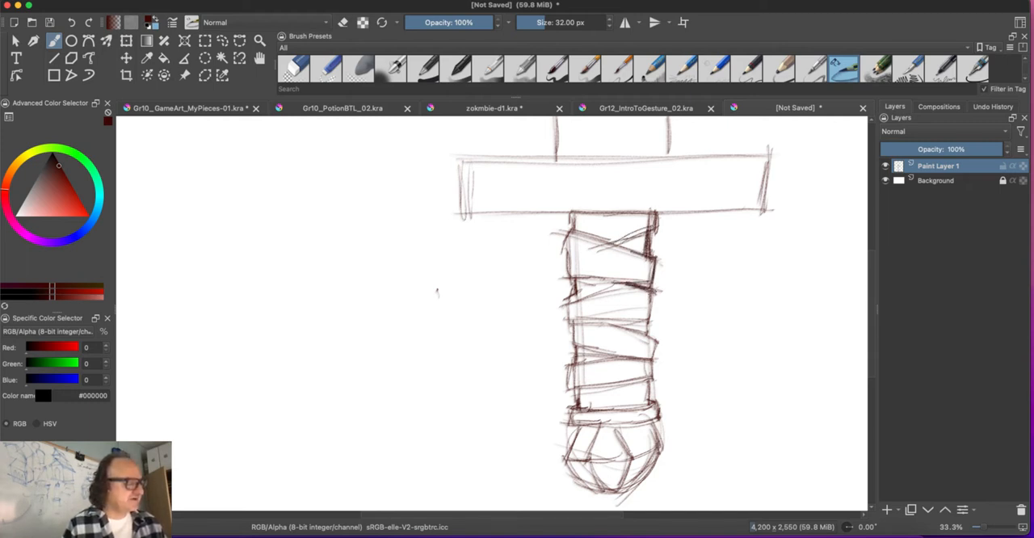
Step: Add short sketch strokes to the middle wrap bands and edge of the sword's grip
mouse_move(611, 285)
left_mouse_down()
mouse_move(577, 302)
mouse_move(643, 320)
mouse_move(651, 336)
left_mouse_up()
left_click_drag(655, 336, 649, 358)
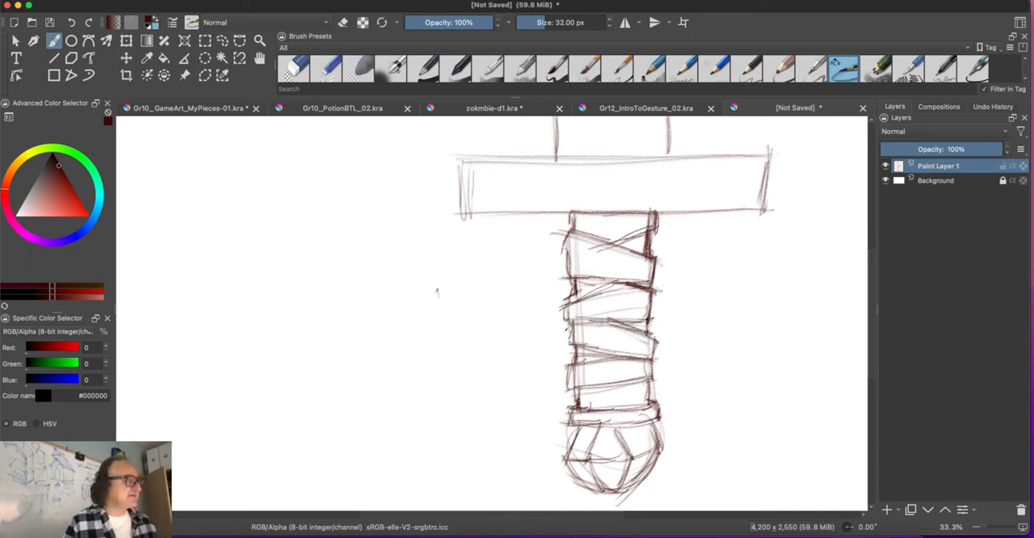
Step: Sketch a light upright rectangle for a second grip beside the sword, with a curved band line near its upper end
left_click_drag(348, 229, 338, 416)
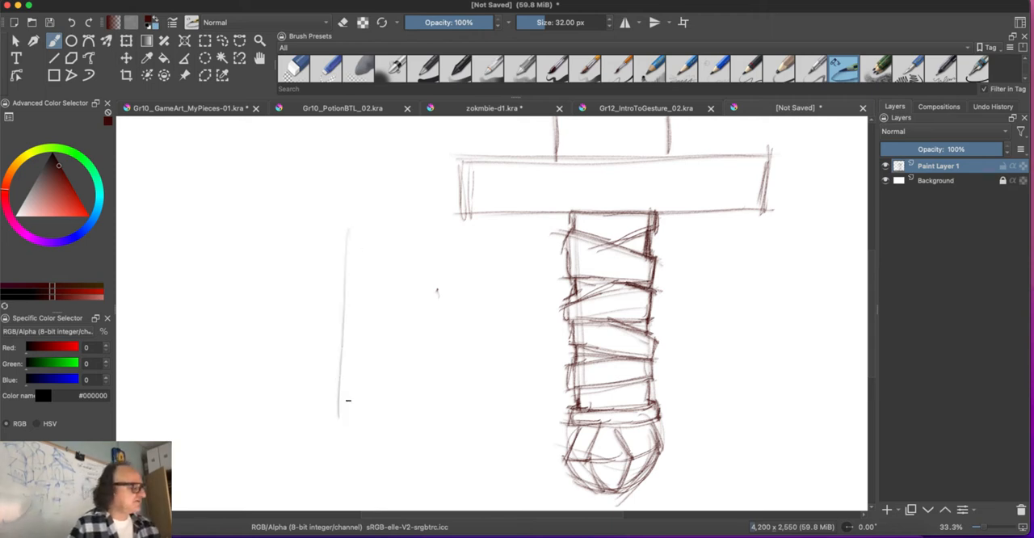
left_click_drag(260, 237, 259, 412)
left_click_drag(334, 412, 247, 413)
left_click_drag(354, 255, 263, 259)
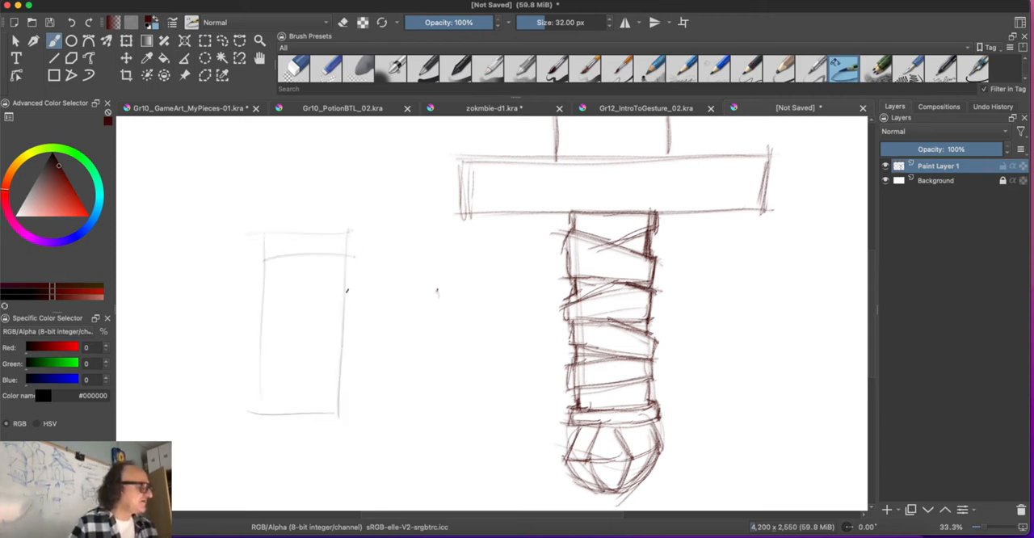
Step: Sketch curved wrap bands with bulging side edges down the second grip and close it with a base line
left_click_drag(350, 286, 250, 292)
left_click_drag(252, 254, 255, 287)
left_click_drag(352, 303, 255, 310)
mouse_move(356, 307)
left_mouse_down()
mouse_move(336, 358)
mouse_move(265, 347)
left_mouse_up()
left_click_drag(256, 307, 252, 346)
mouse_move(351, 371)
left_mouse_down()
mouse_move(232, 377)
mouse_move(341, 409)
mouse_move(252, 408)
left_mouse_up()
left_click_drag(252, 373, 254, 416)
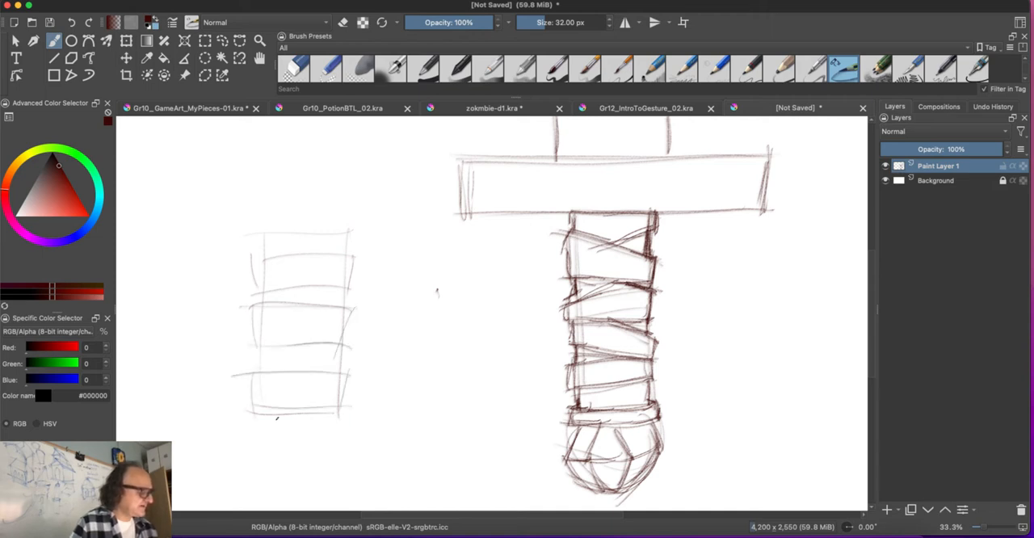
left_click_drag(336, 429, 247, 432)
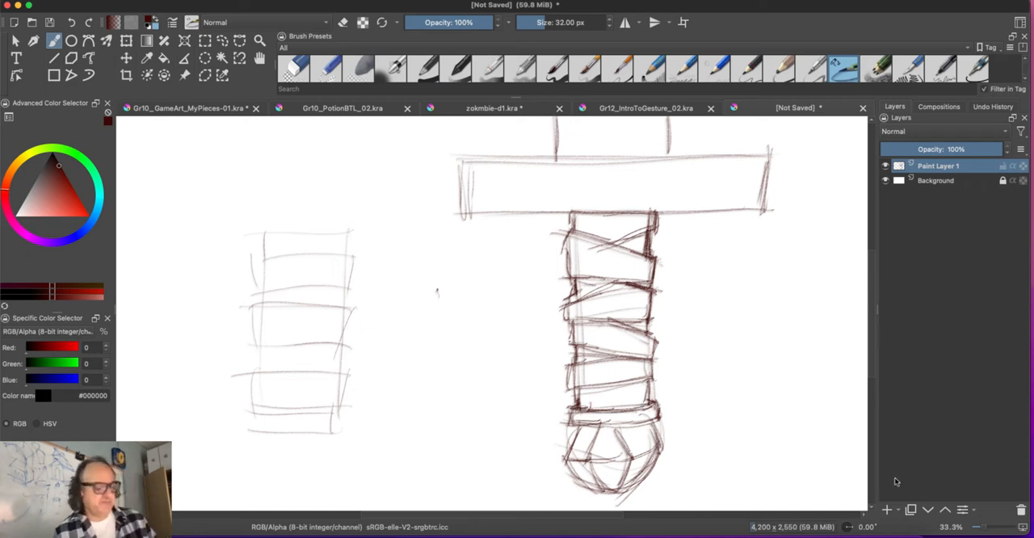
Step: Add a new paint layer and rename Paint Layer 1 as LineArt
left_click(887, 510)
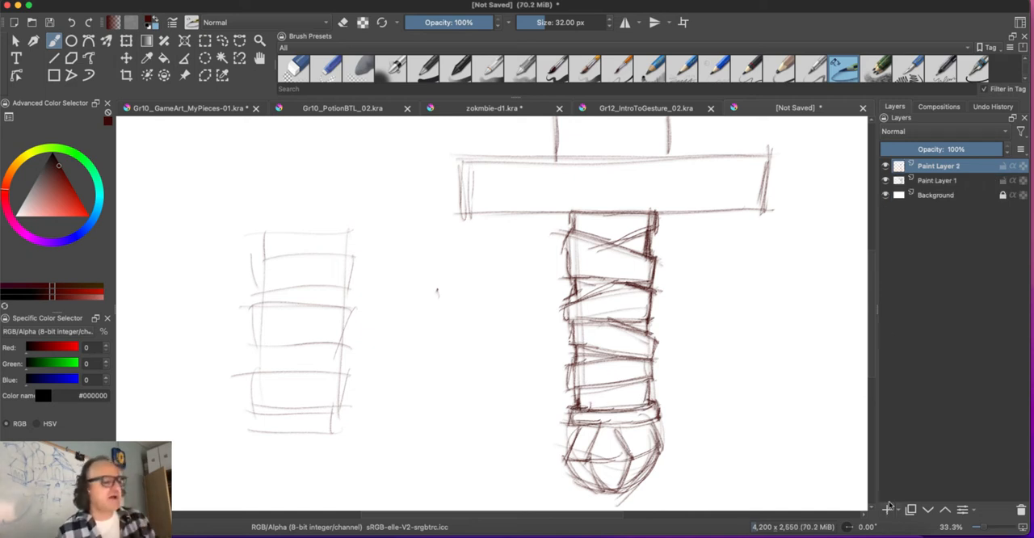
left_click(927, 180)
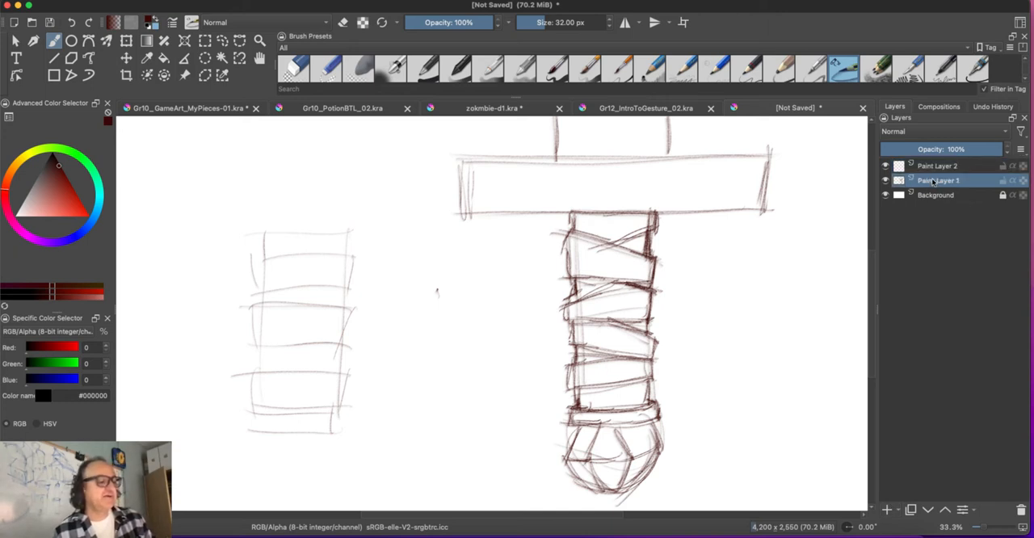
double_click(934, 180)
type("LineArt")
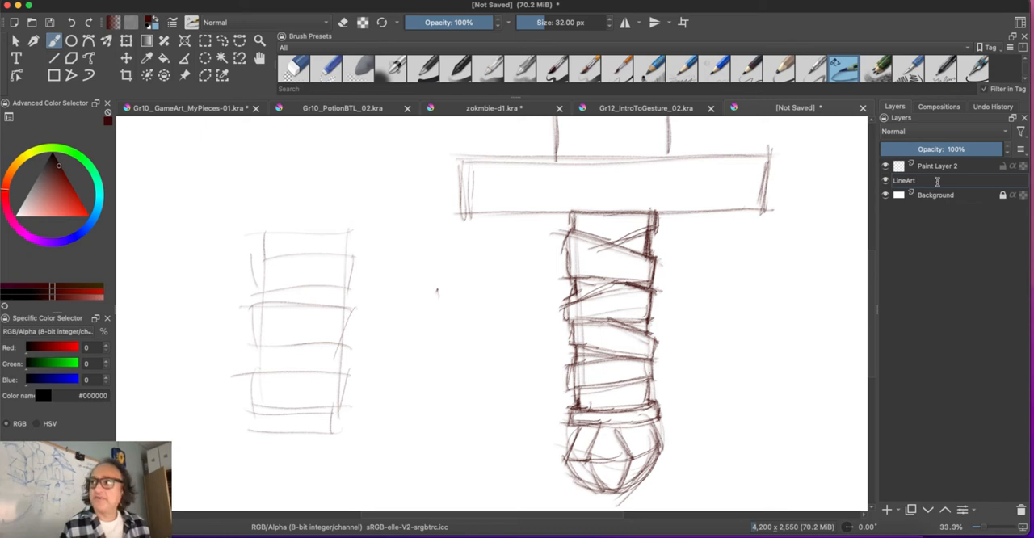
key("Return")
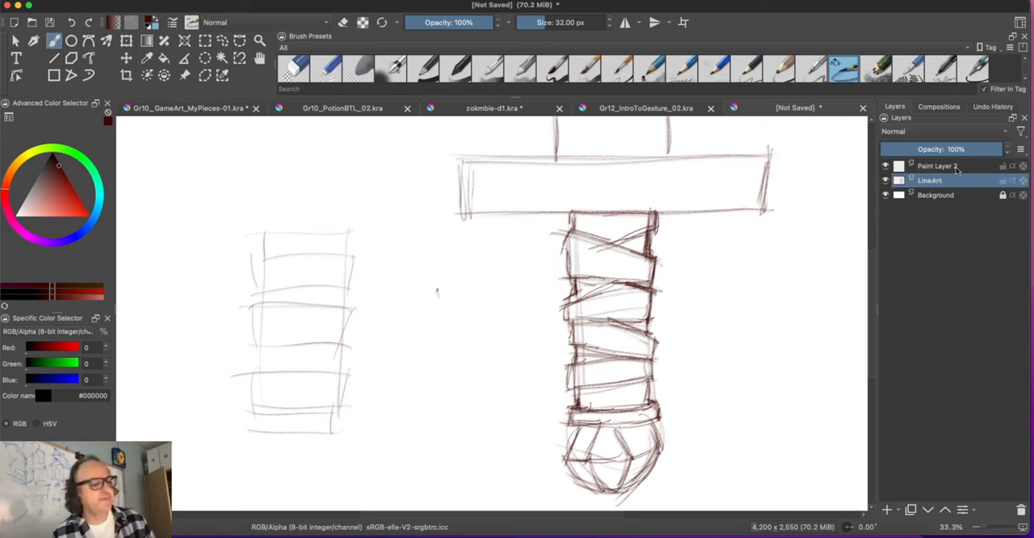
Step: Duplicate the LineArt layer and place the copy above Paint Layer 2 with the Multiply blending mode
right_click(946, 182)
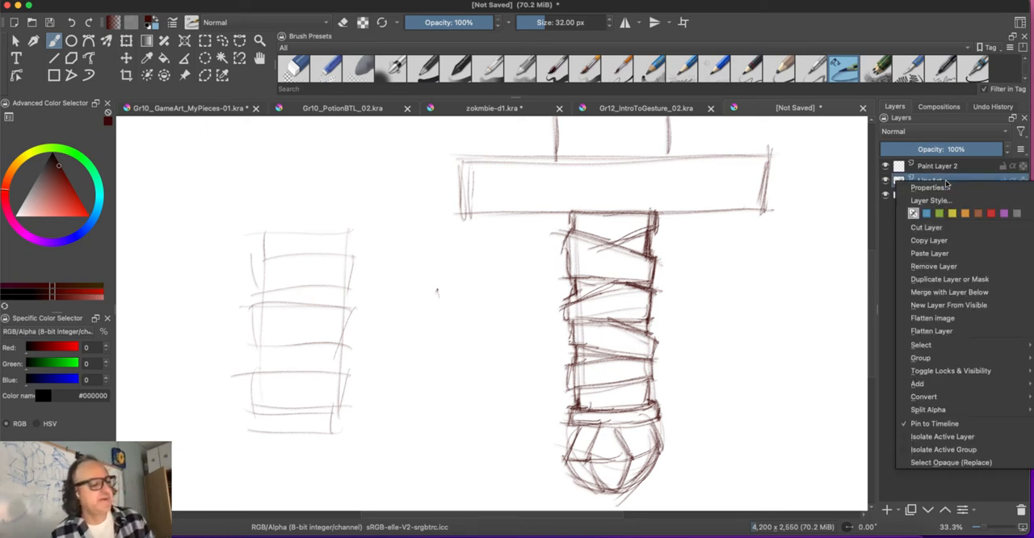
left_click(919, 281)
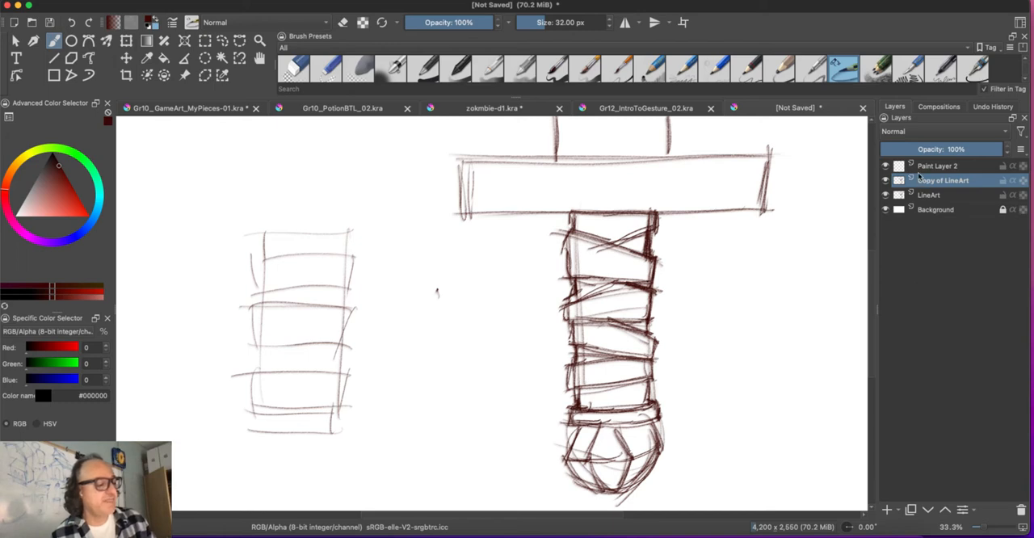
left_click_drag(918, 173, 906, 161)
left_click(911, 132)
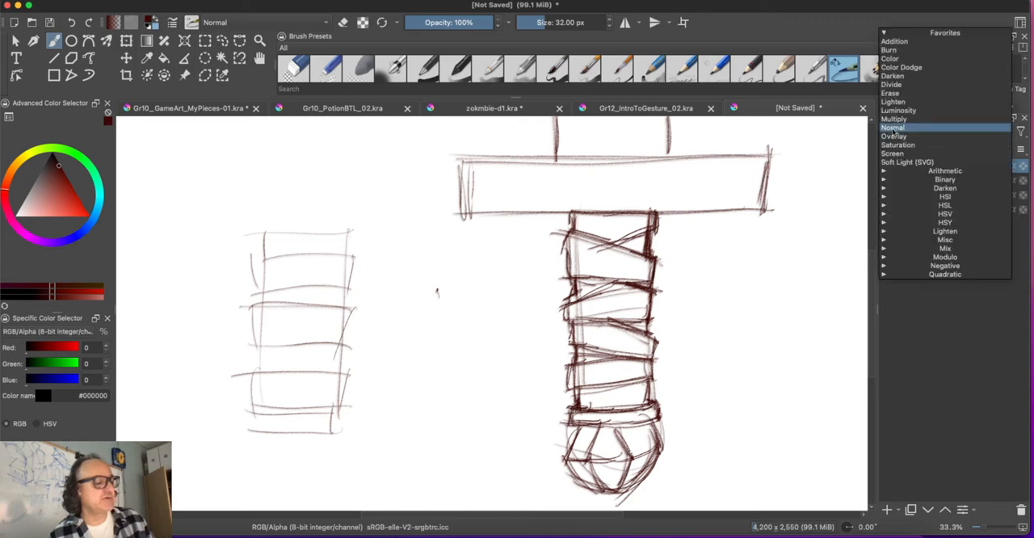
left_click(891, 121)
Step: On Paint Layer 2, pick the orange-brown #b85228 and outline a selection around the sword's wrapped grip
left_click(926, 179)
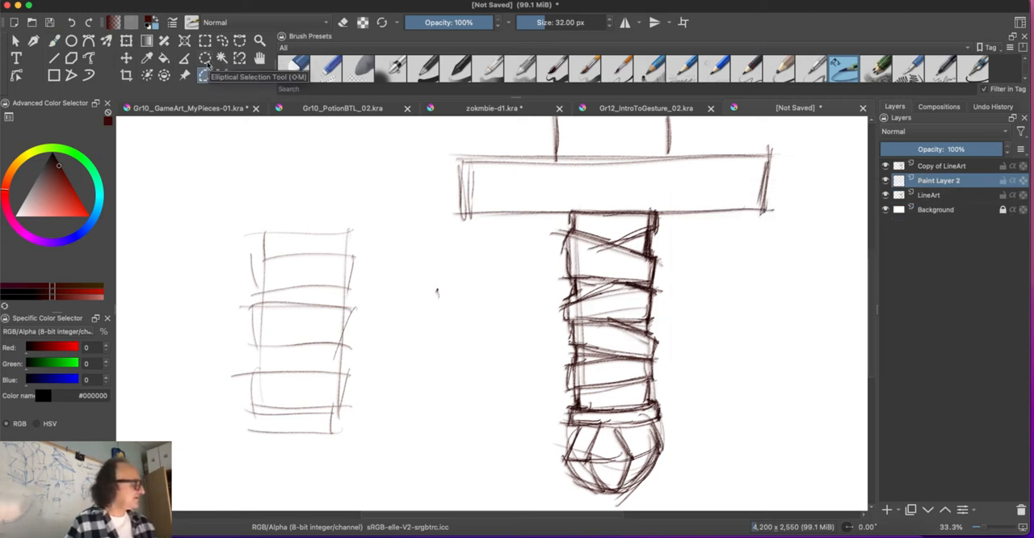
left_click(60, 188)
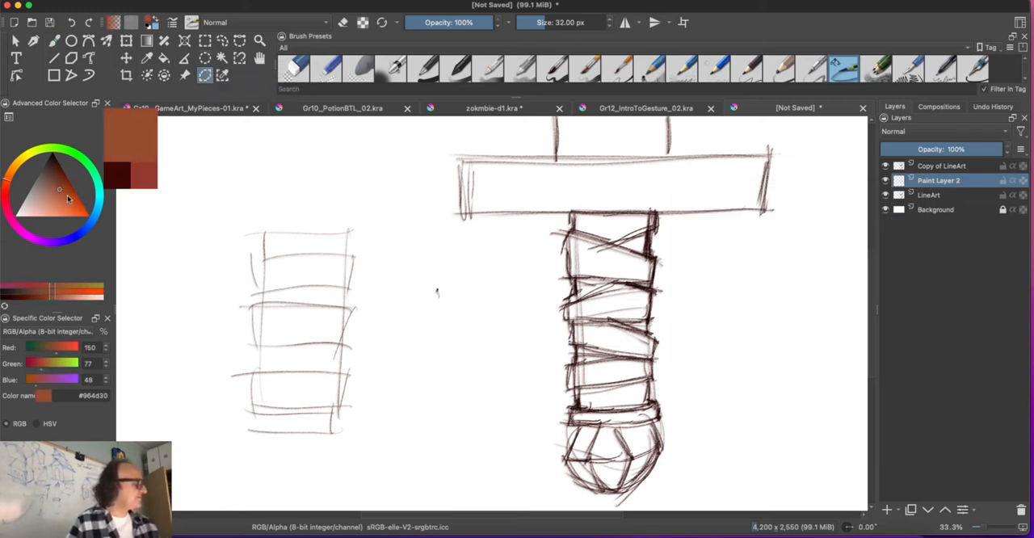
left_click(67, 196)
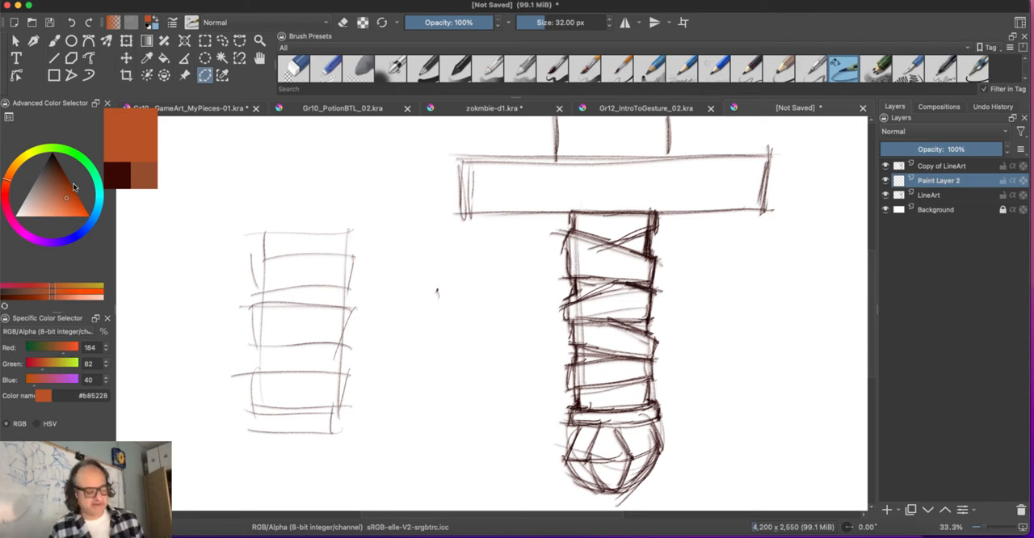
left_click(570, 212)
left_click(656, 218)
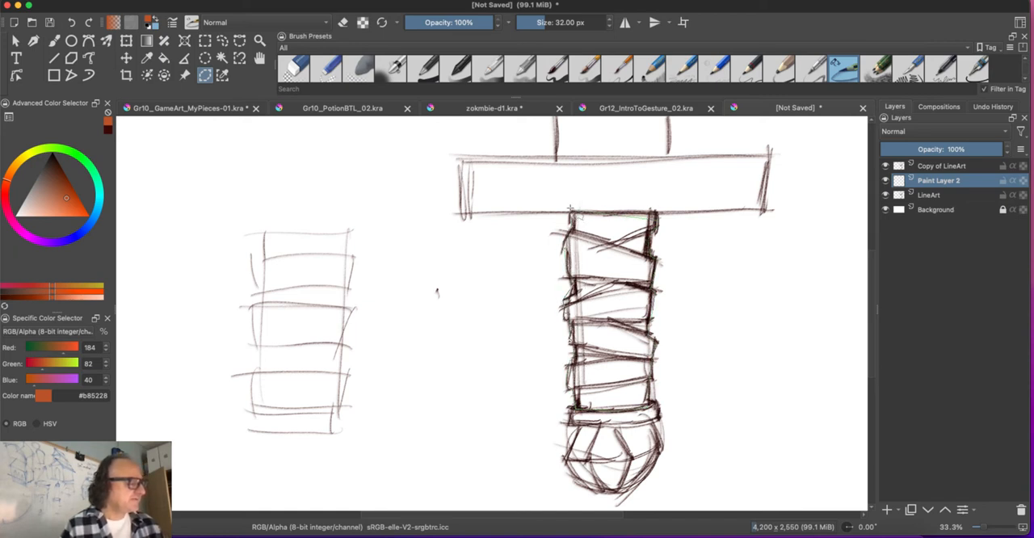
left_click(569, 270)
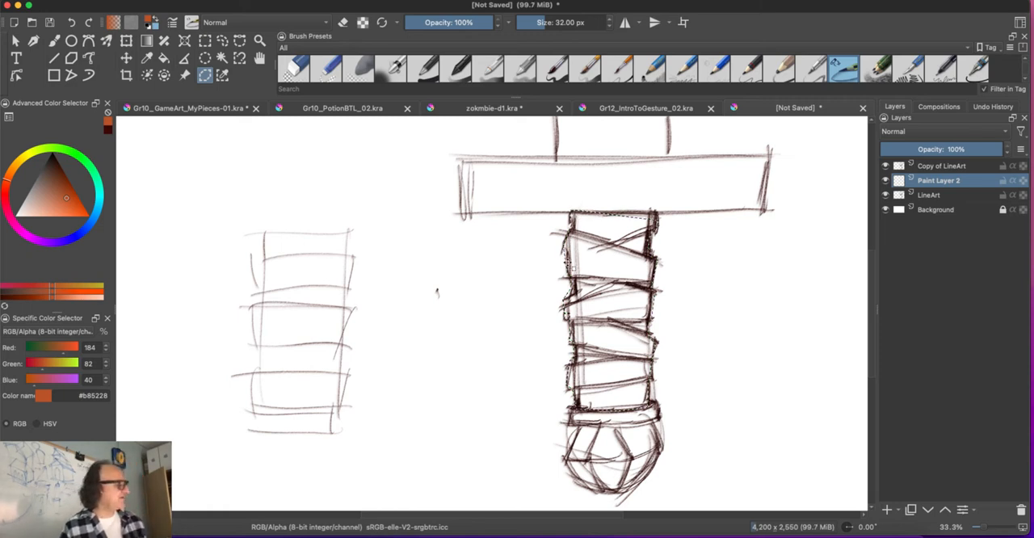
Step: Fill the selected grip with the darker brown #984422
left_click(65, 192)
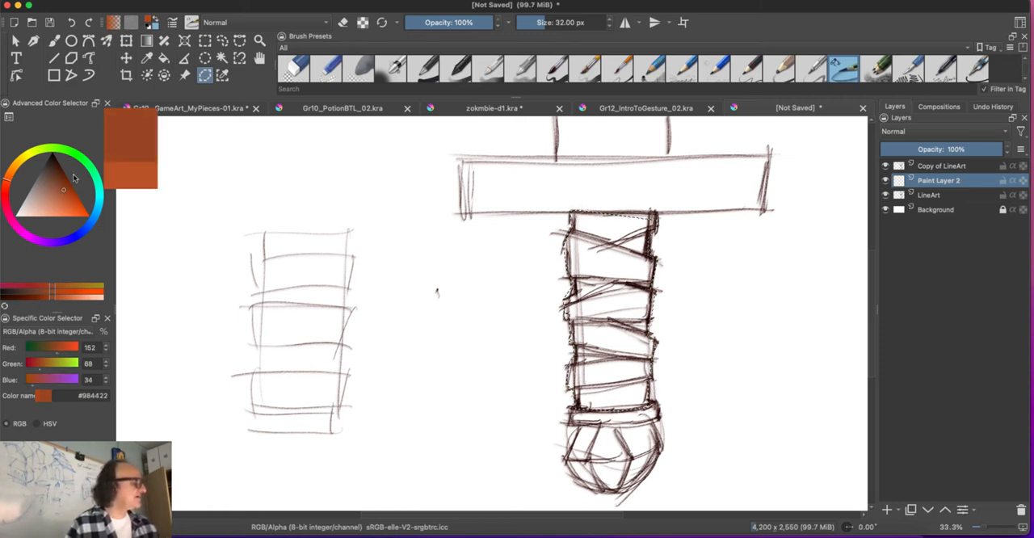
left_click(164, 58)
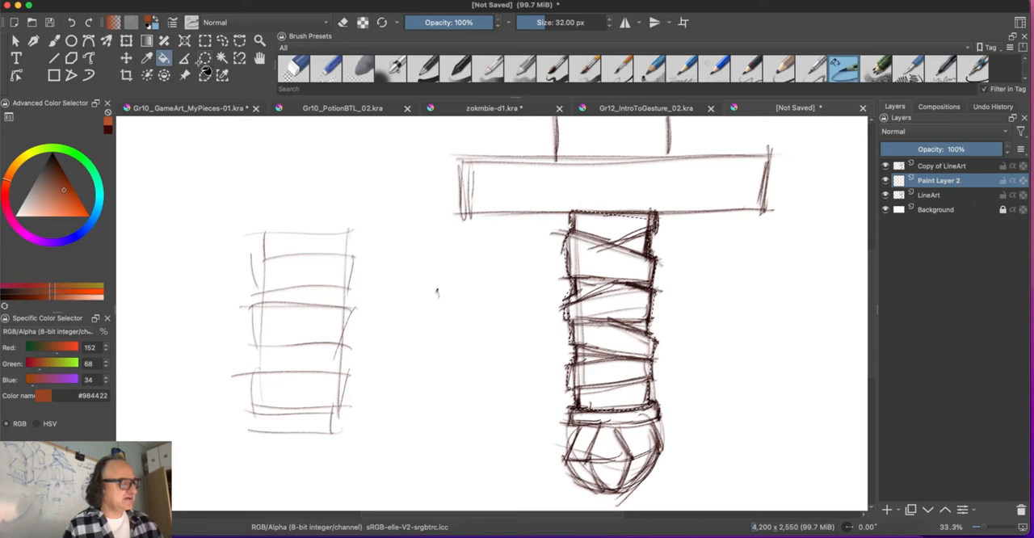
left_click(615, 309)
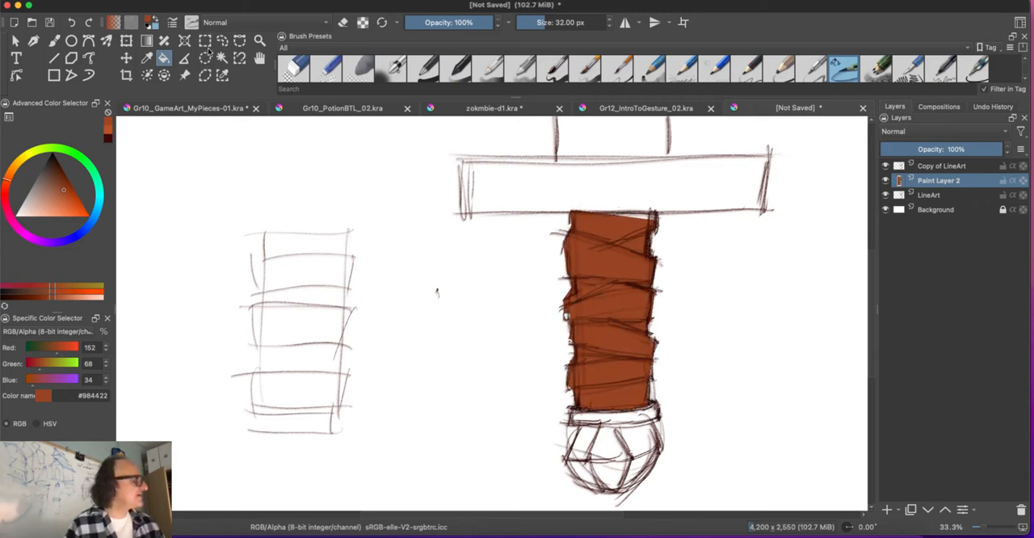
Step: Select the unfilled sliver at the grip's upper edge, fill it with the same brown and clear the selection
left_click(204, 75)
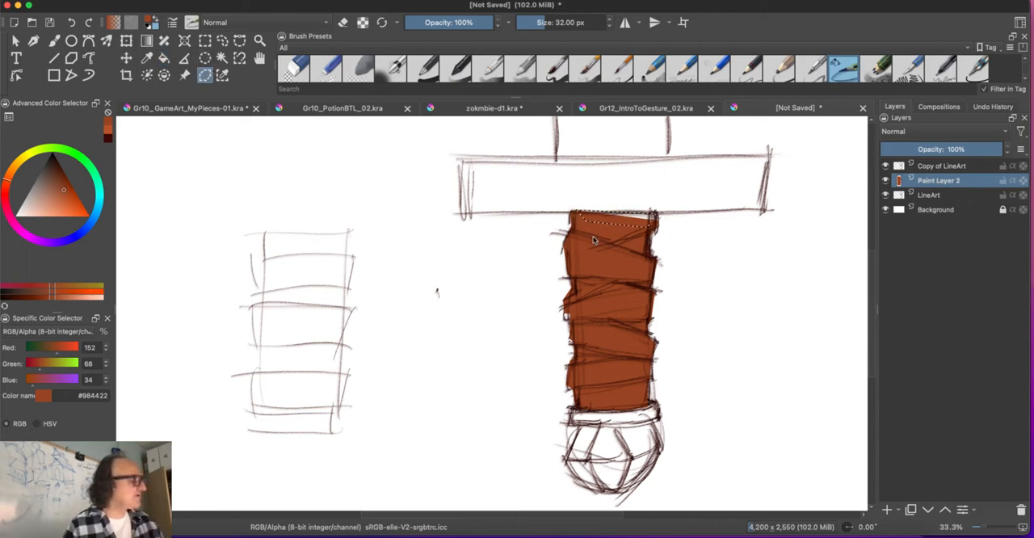
left_click(163, 57)
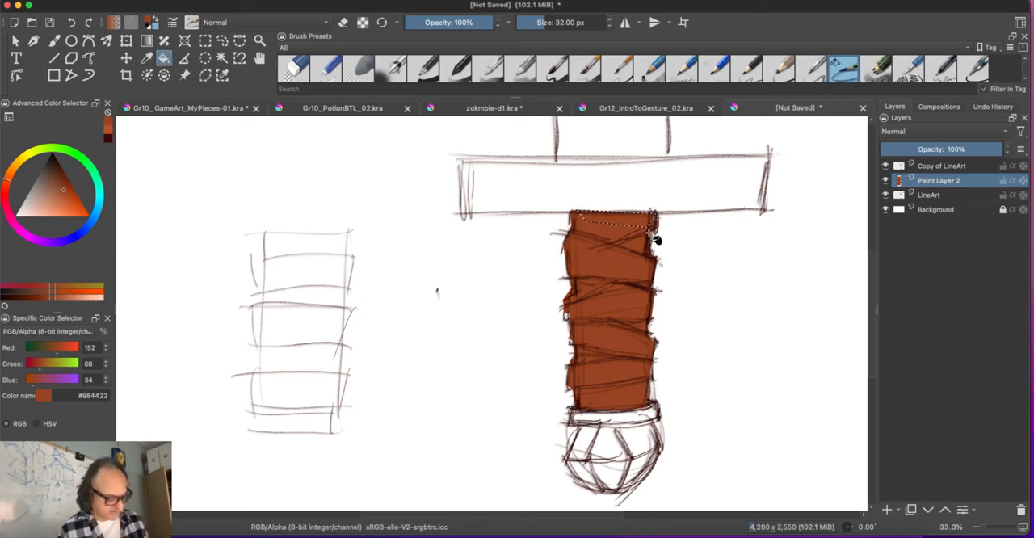
key("super+shift+a")
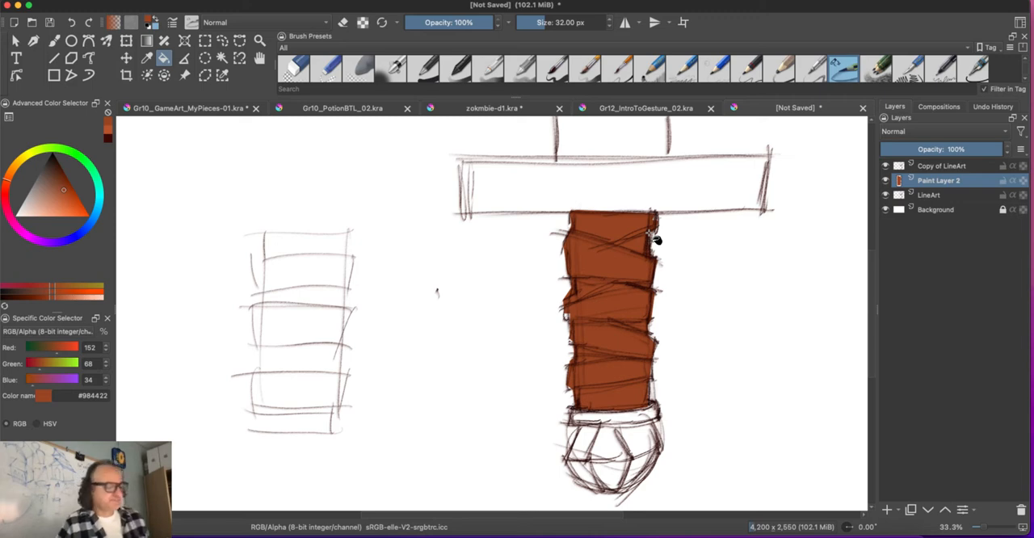
Step: Add a new paint layer above Copy of LineArt for brush work
key("b")
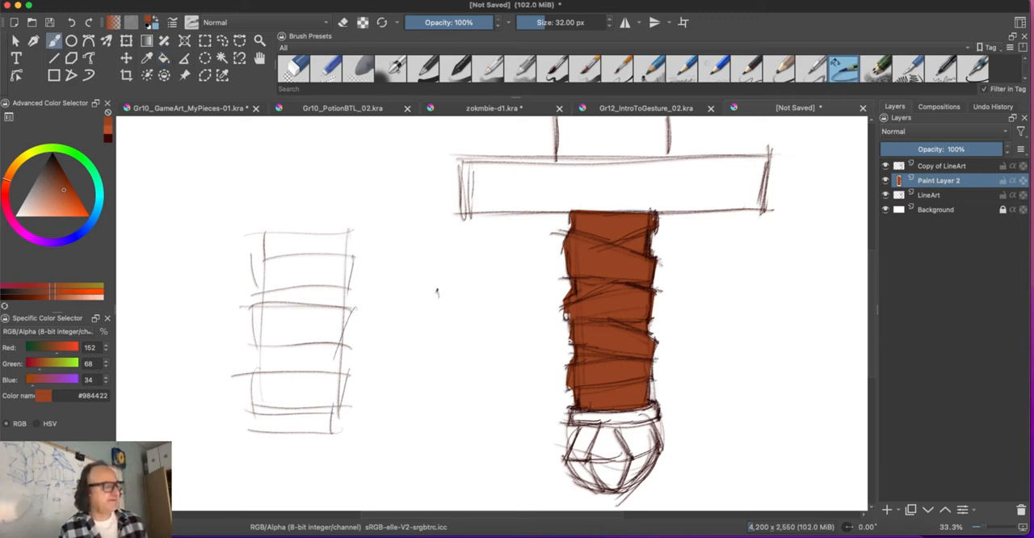
left_click(927, 165)
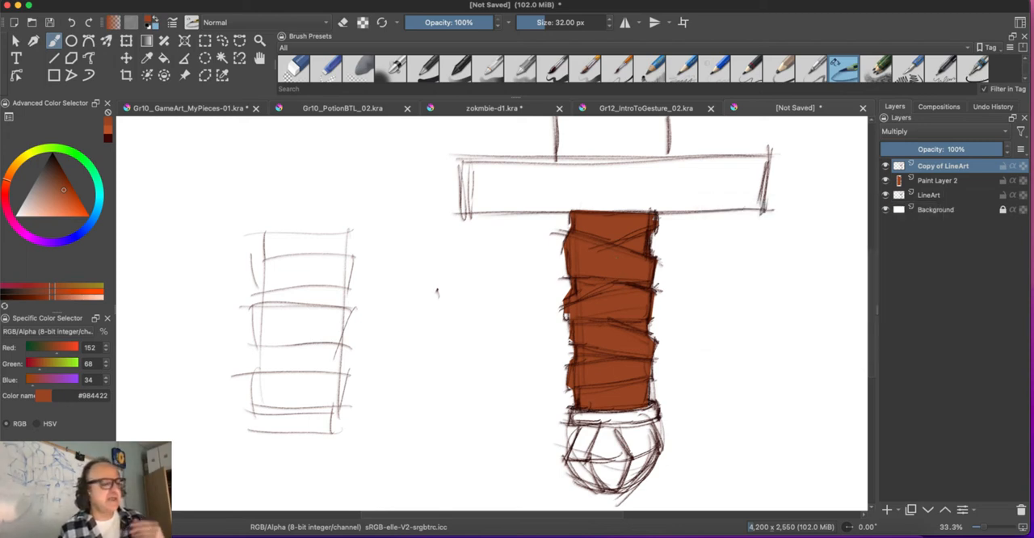
left_click(886, 510)
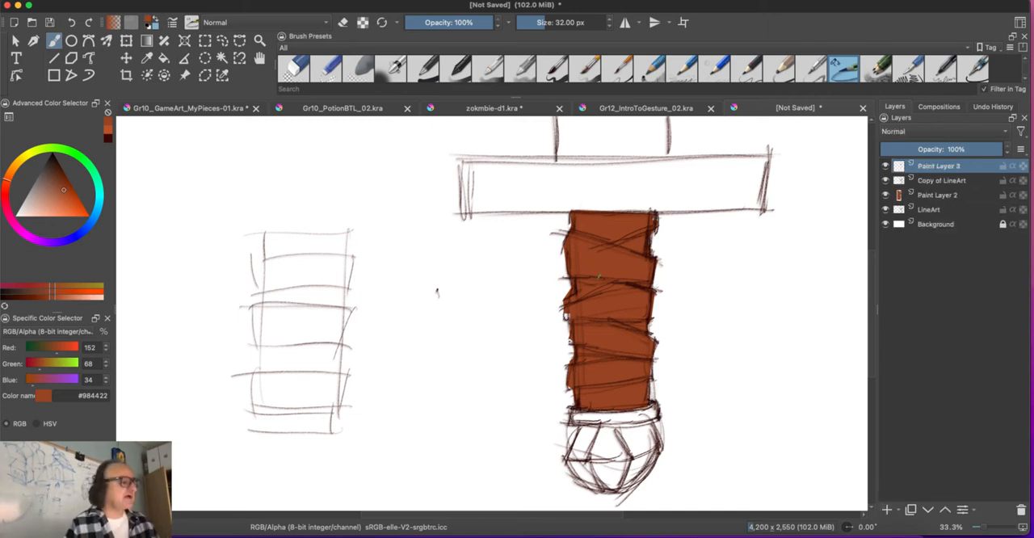
Step: Choose a flat, square-tipped brush preset and set it to 35% opacity and a size of 110 px
left_click(1022, 78)
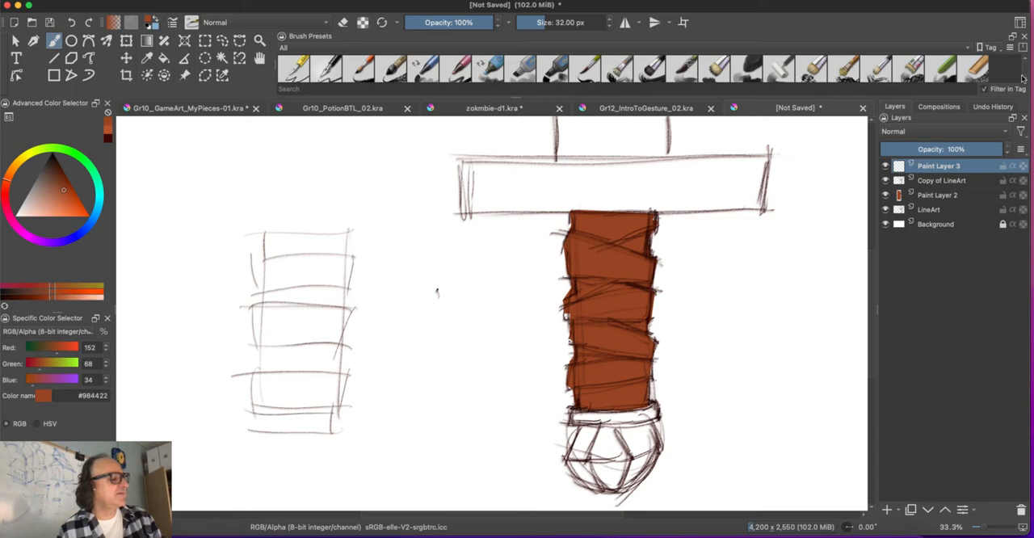
left_click(788, 75)
left_click(442, 22)
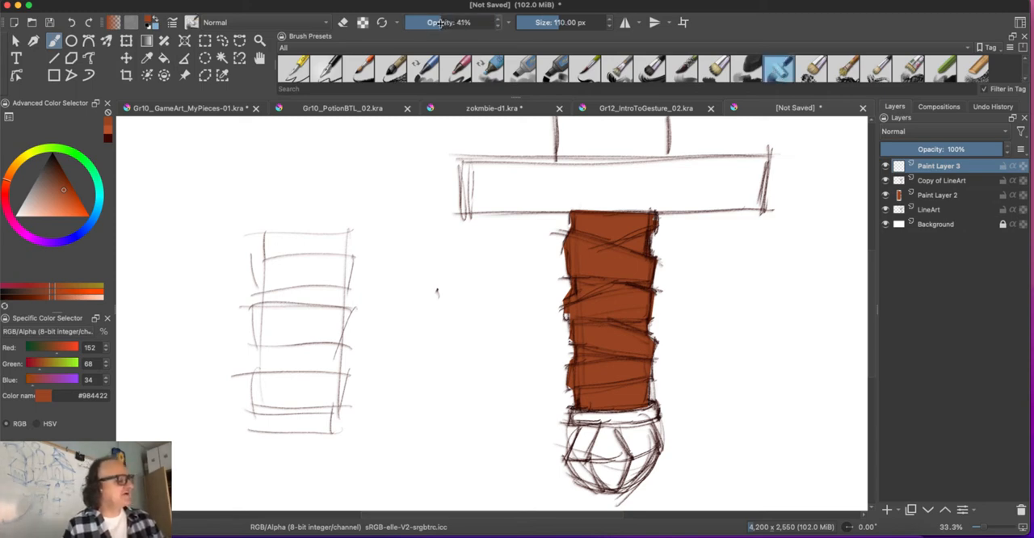
left_click_drag(440, 24, 436, 25)
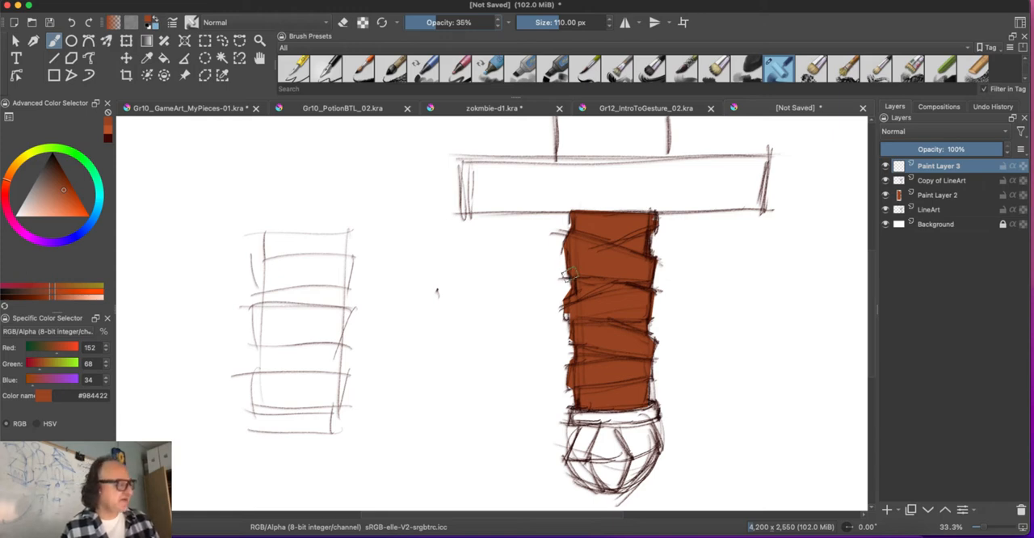
key("bracketright")
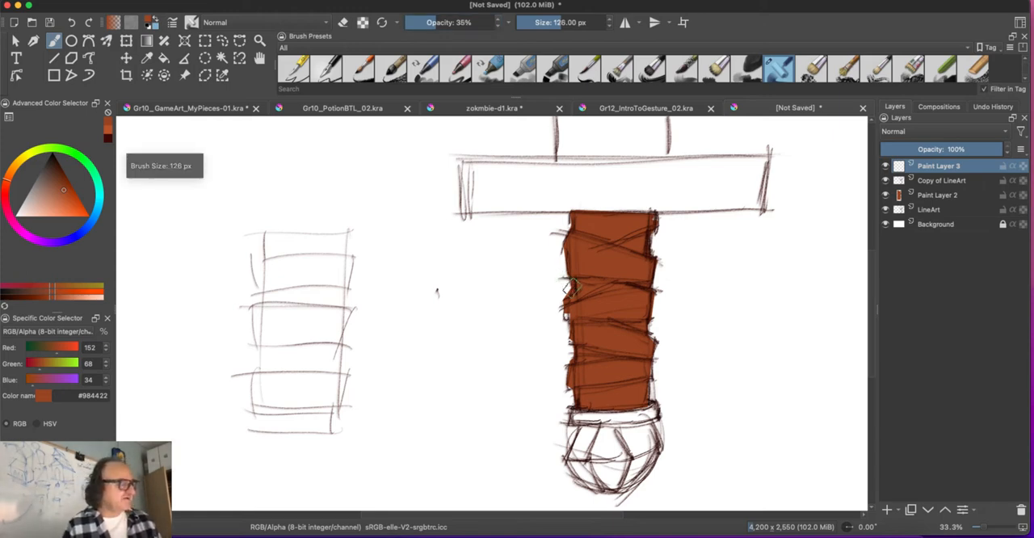
key("bracketleft")
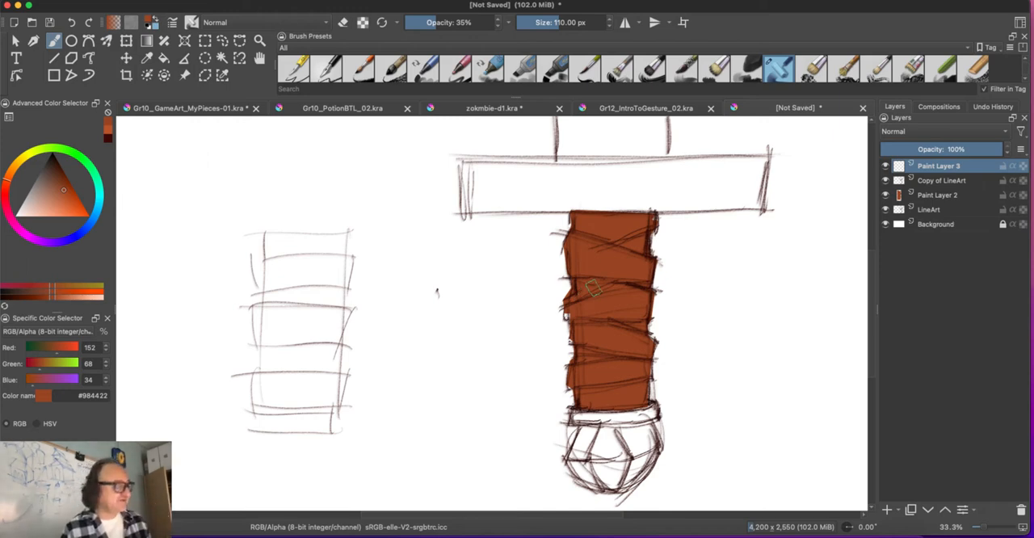
Step: Brush translucent brown test strokes and a letter B around the second grip, plus a D-shaped mark on the sword's other side
left_click_drag(254, 152, 322, 192)
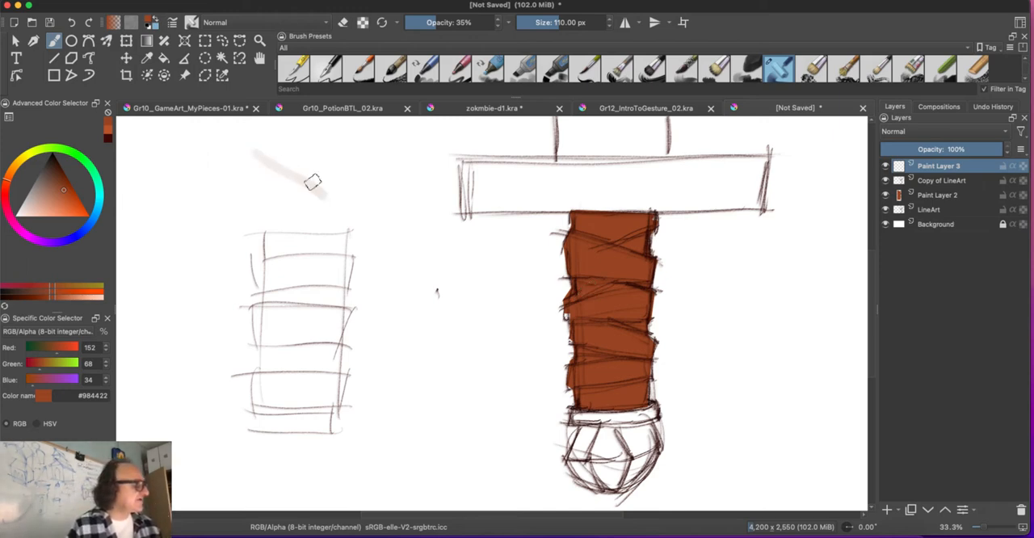
mouse_move(312, 157)
left_mouse_down()
mouse_move(350, 207)
mouse_move(293, 191)
mouse_move(281, 202)
mouse_move(259, 155)
mouse_move(260, 194)
mouse_move(293, 168)
mouse_move(340, 193)
mouse_move(315, 164)
mouse_move(349, 198)
mouse_move(305, 209)
left_mouse_up()
left_click_drag(375, 196, 435, 191)
mouse_move(384, 235)
left_mouse_down()
mouse_move(399, 282)
mouse_move(416, 296)
left_mouse_up()
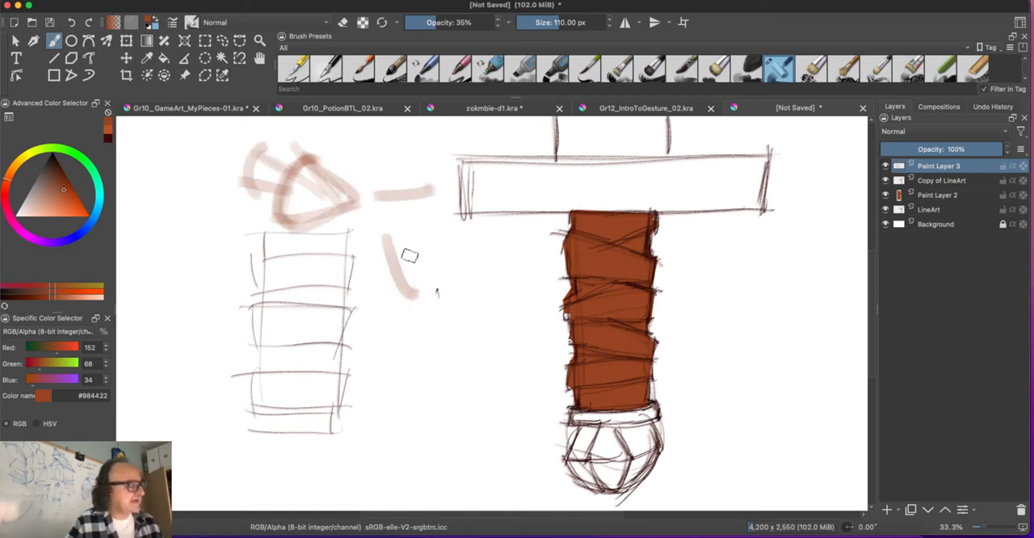
mouse_move(797, 308)
left_mouse_down()
mouse_move(787, 334)
mouse_move(799, 299)
left_mouse_up()
mouse_move(429, 322)
left_mouse_down()
mouse_move(404, 336)
mouse_move(410, 327)
mouse_move(396, 364)
left_mouse_up()
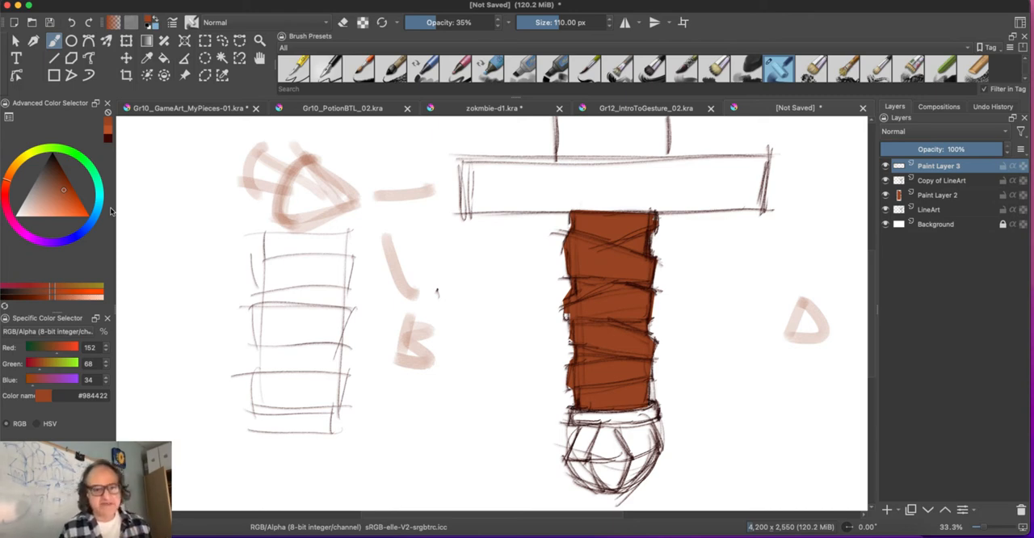
mouse_move(461, 348)
left_mouse_down()
mouse_move(447, 383)
mouse_move(353, 311)
mouse_move(369, 397)
mouse_move(524, 377)
mouse_move(482, 318)
mouse_move(424, 327)
mouse_move(401, 353)
mouse_move(445, 347)
mouse_move(448, 332)
left_mouse_up()
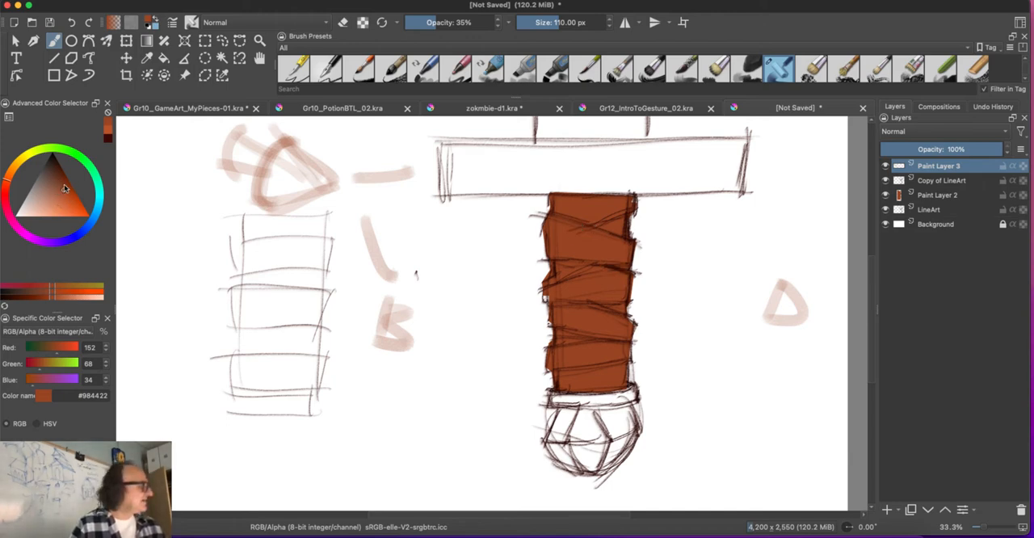
Step: Paint translucent shadows across the grip wraps in darker brown #7e3112 with the brush size set to 103 px
left_click(64, 184)
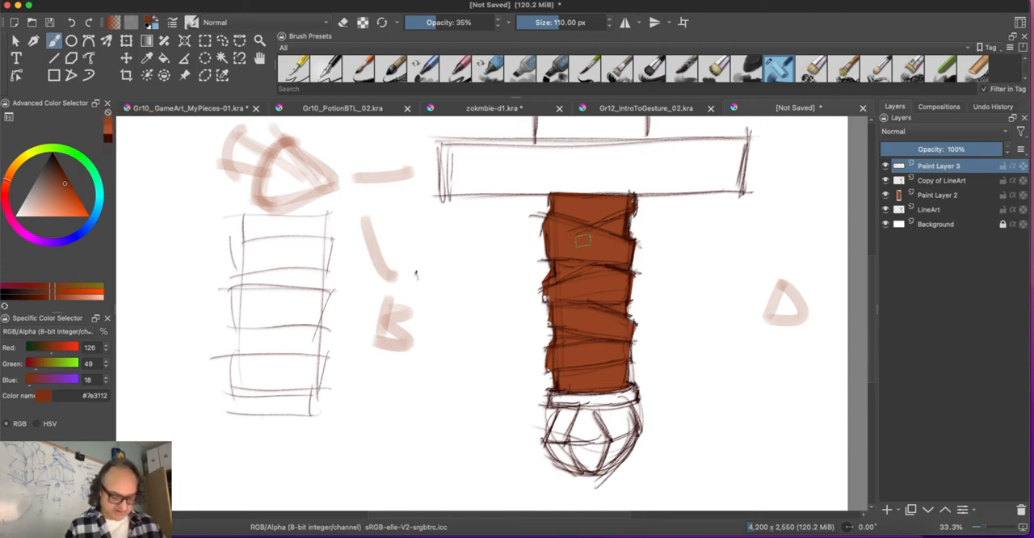
key("]")
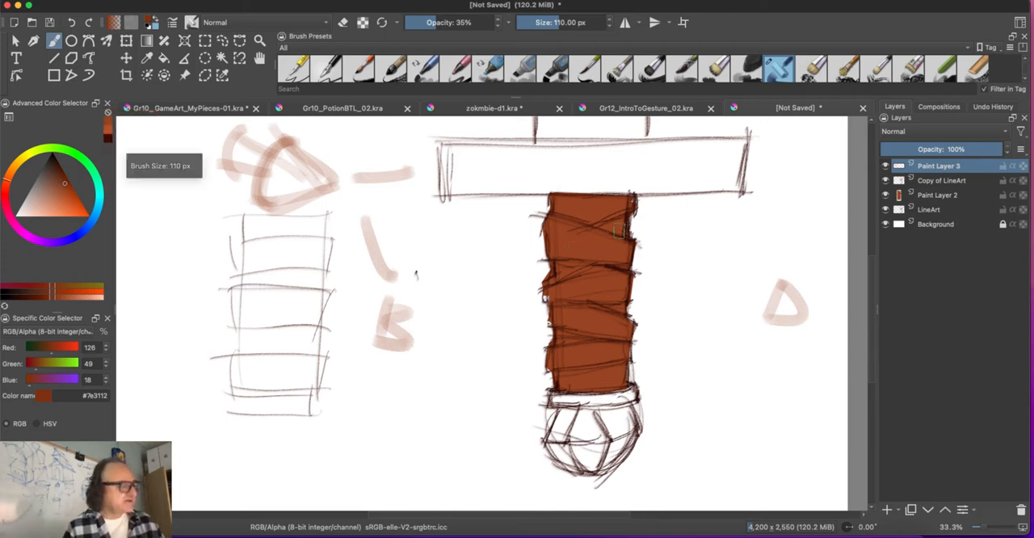
key("[")
left_click_drag(619, 232, 587, 225)
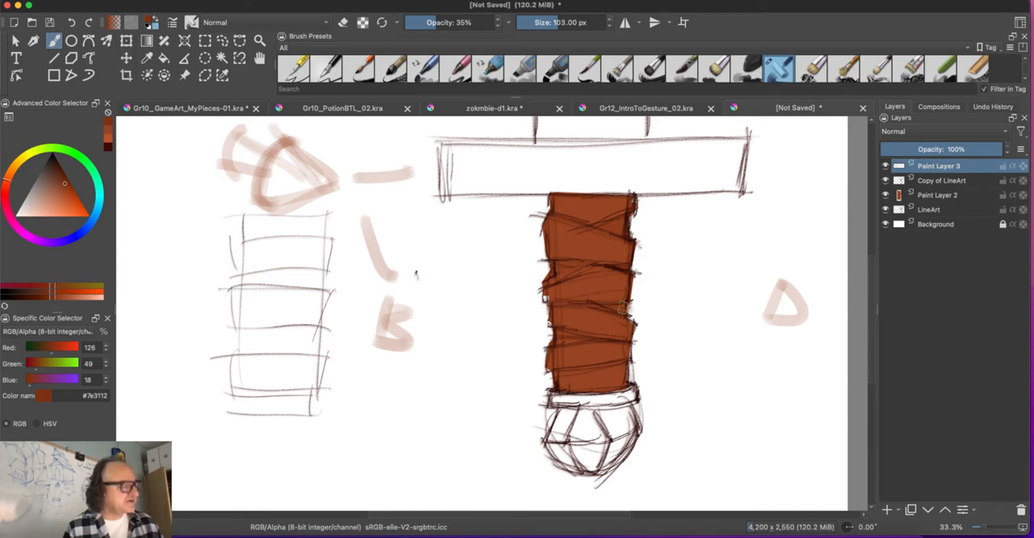
left_click_drag(551, 336, 593, 368)
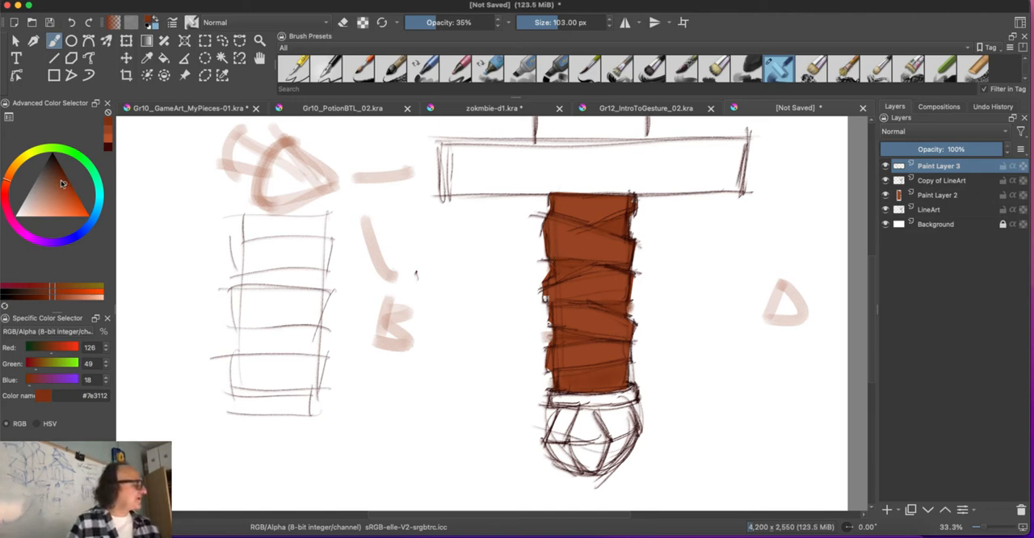
Step: Deepen the shadows on the grip wraps with dark brown #6b280d at 90 px brush size and 31% opacity
left_click(62, 179)
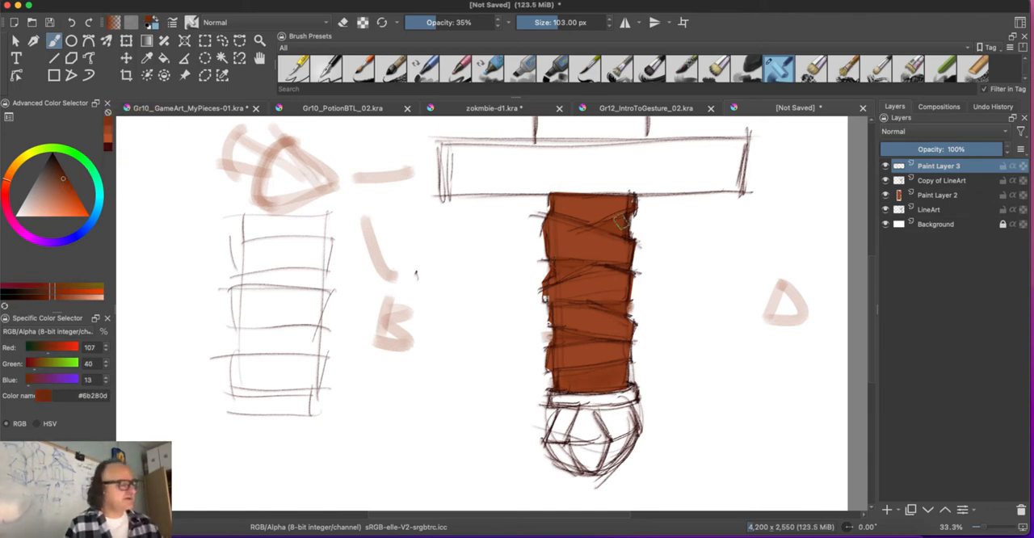
key("bracketleft")
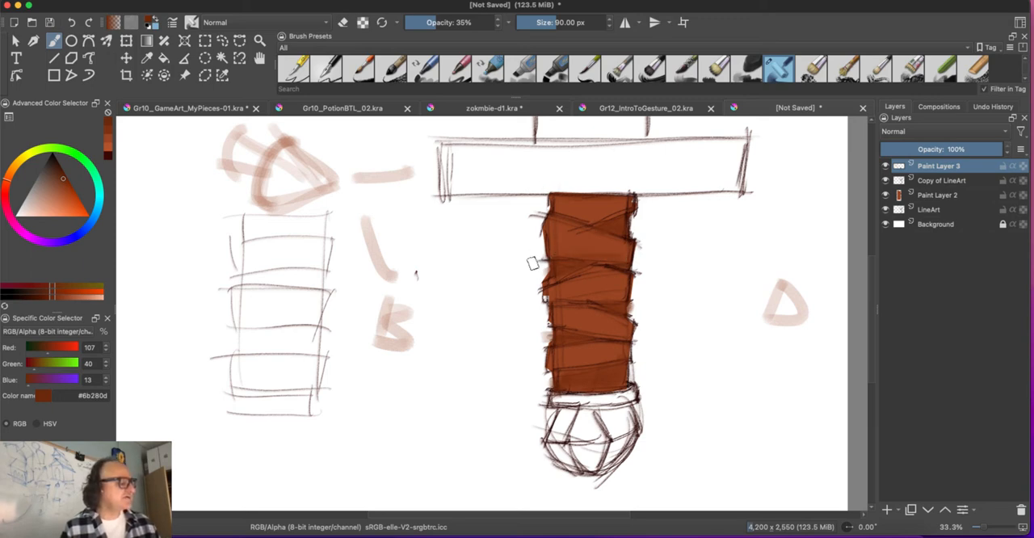
left_click(430, 21)
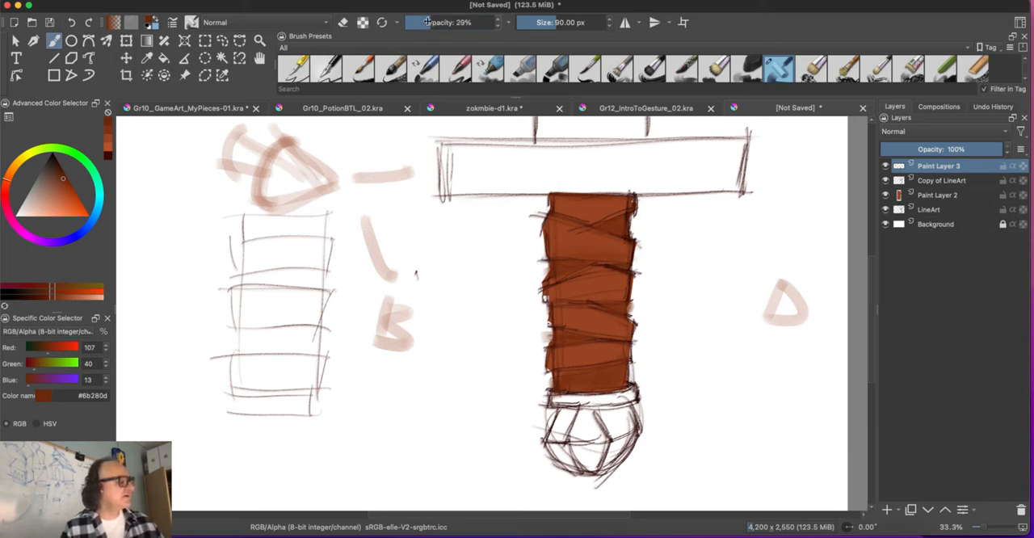
left_click_drag(623, 296, 527, 293)
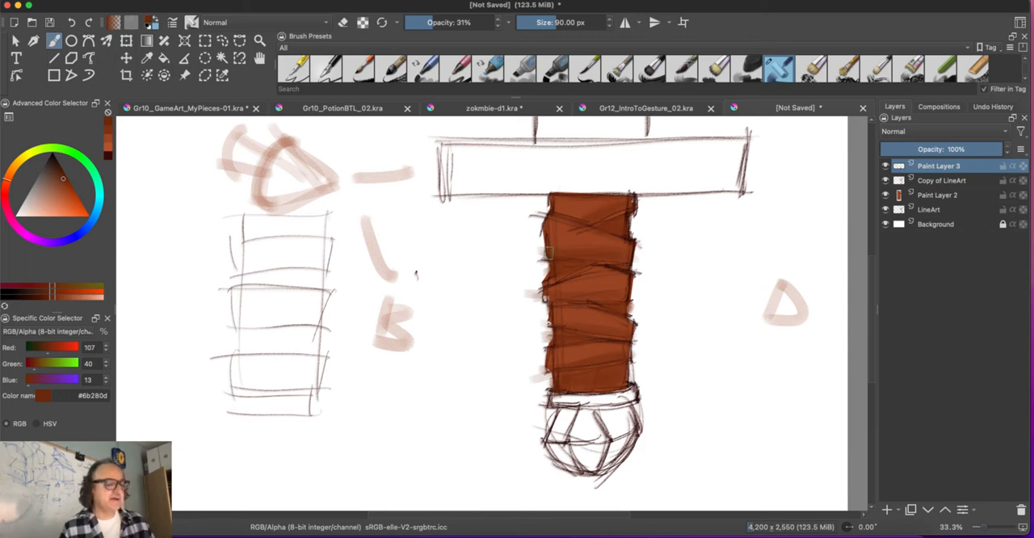
Step: Unlock the Background layer, fill it with grey #83807f at 31% opacity and lock it again
left_click(963, 230)
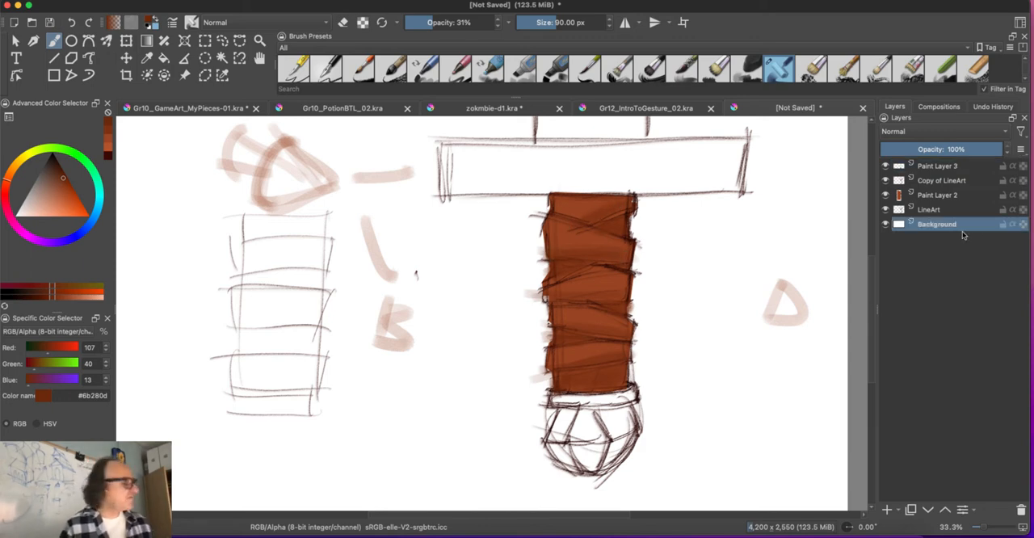
left_click(33, 185)
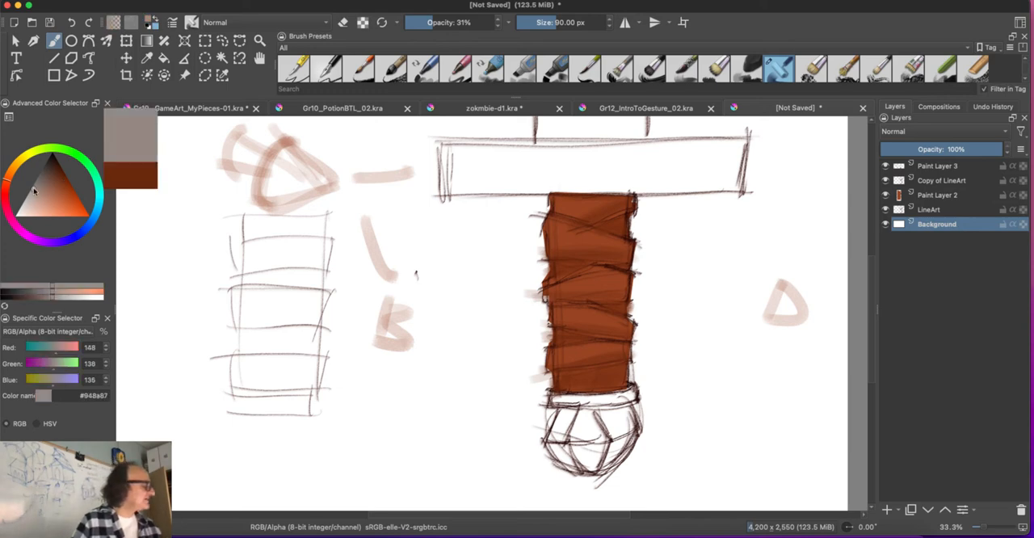
left_click(163, 58)
left_click(455, 336)
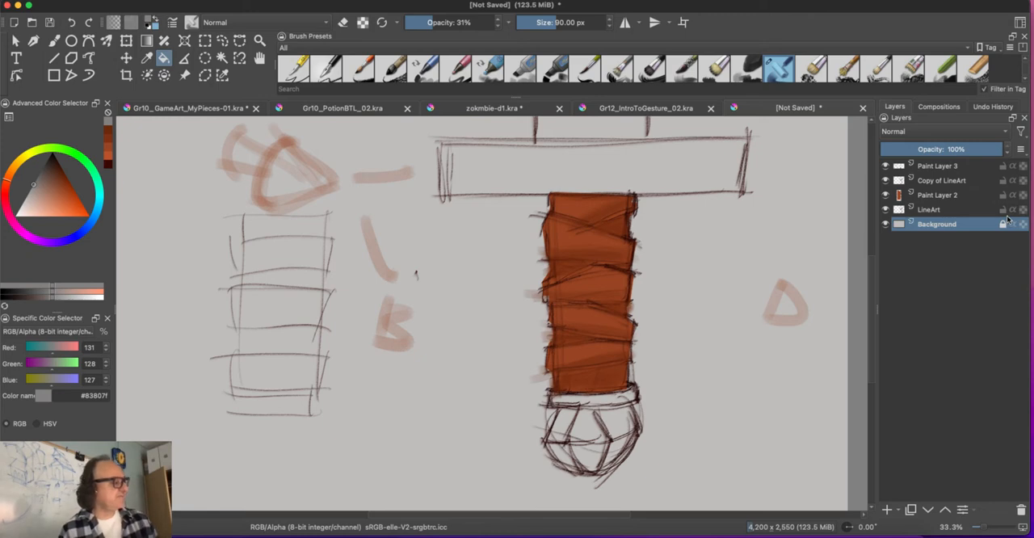
mouse_move(1007, 218)
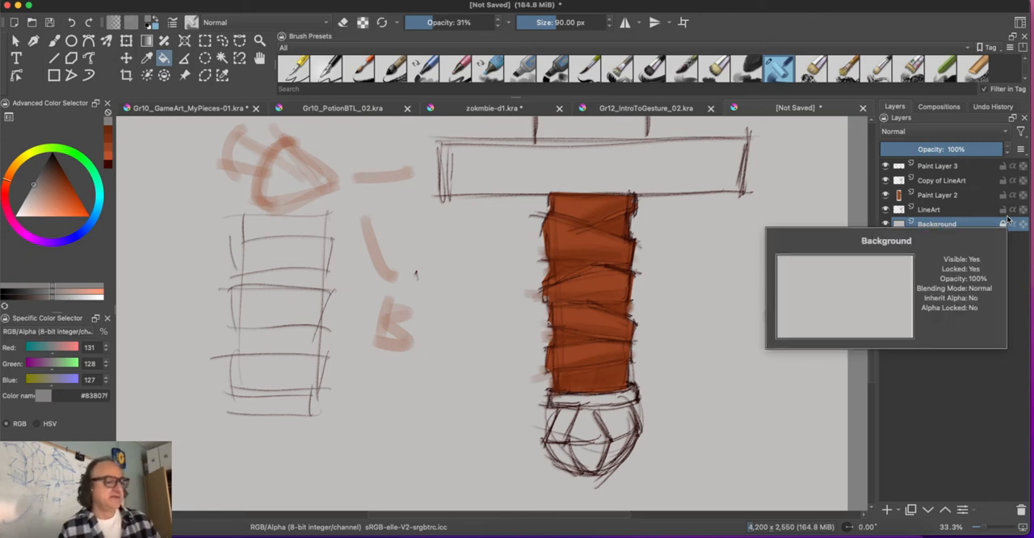
Step: Return to Paint Layer 3 with the Dry Roller brush and choose brown #914424 as the painting colour
left_click(938, 164)
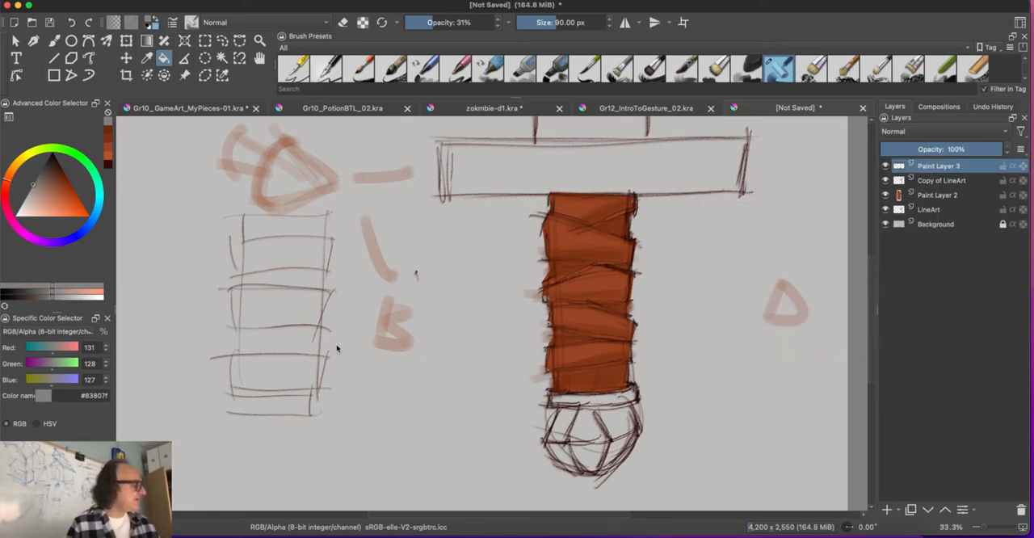
left_click(63, 188)
key("b")
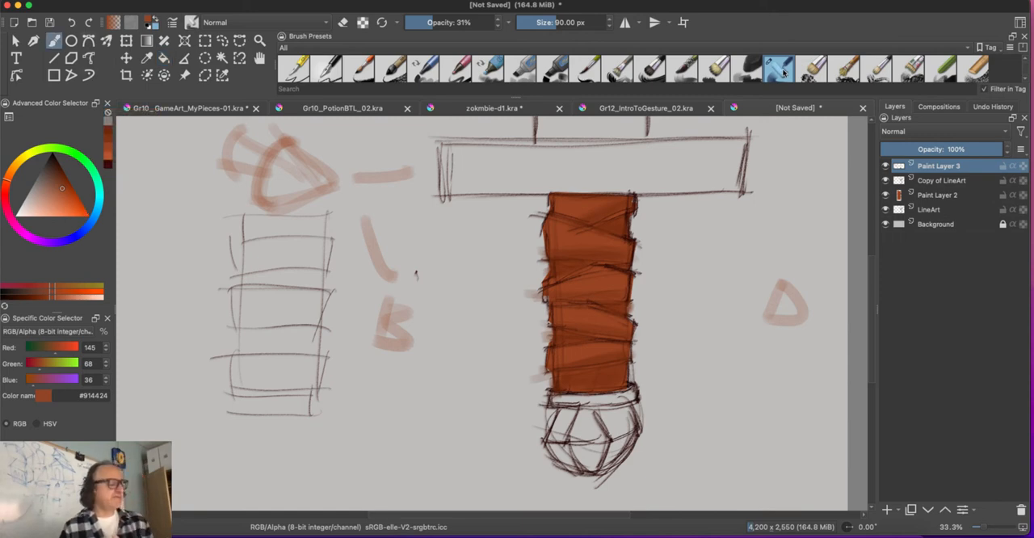
mouse_move(782, 72)
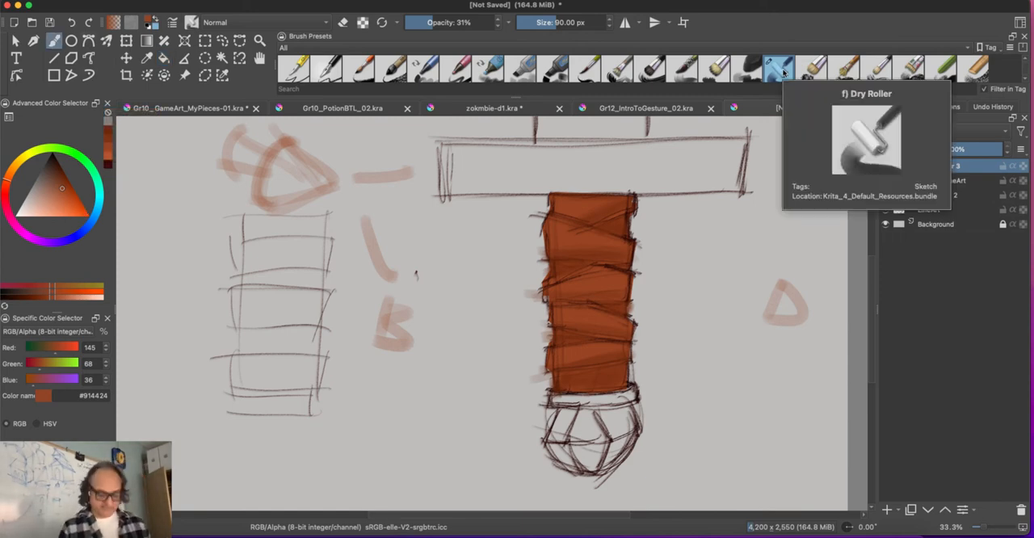
key("minus")
key("minus")
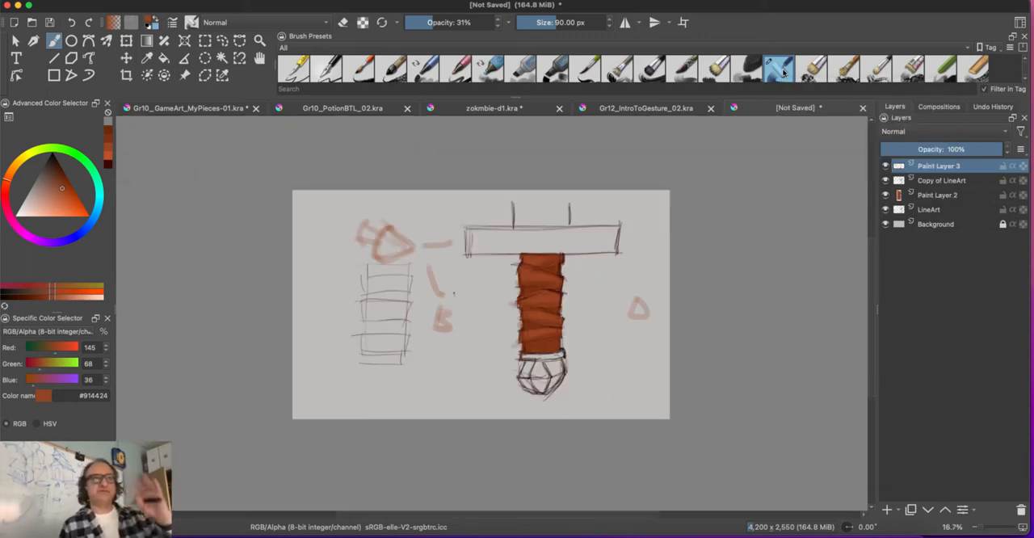
key("plus")
key("plus")
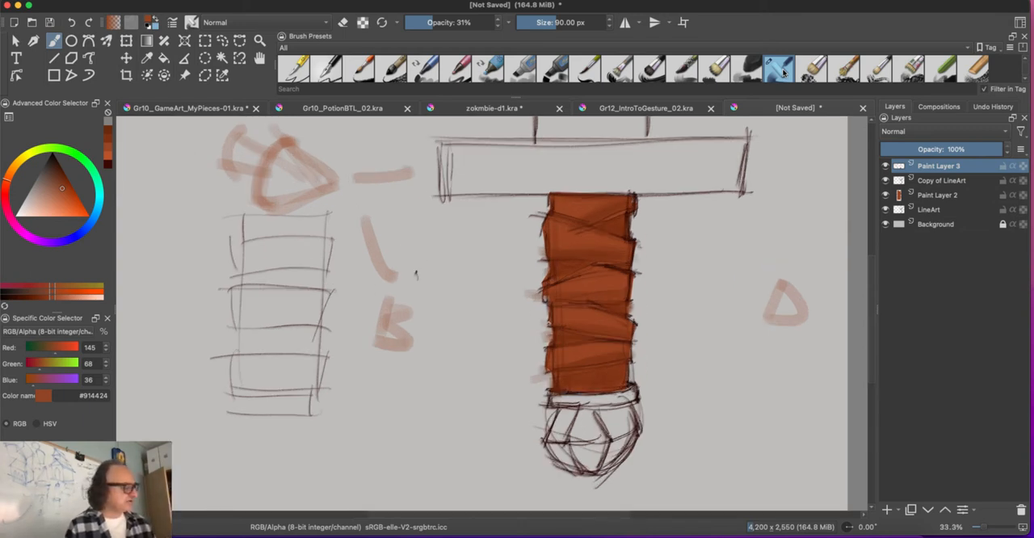
Step: Sample the base brown from the grip, lighten it to #b15e3d and paint light areas on the wraps
key("p")
left_click(596, 271)
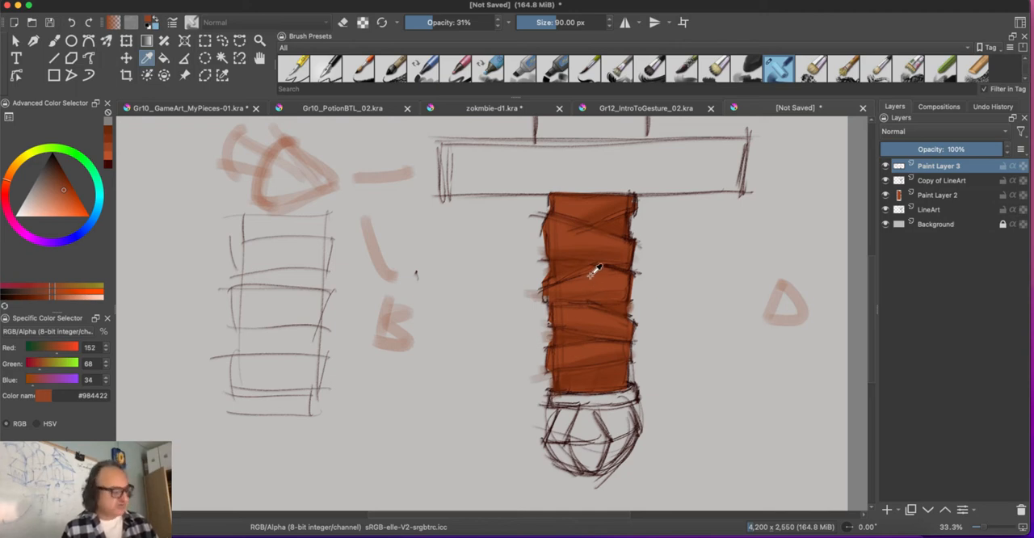
key("t")
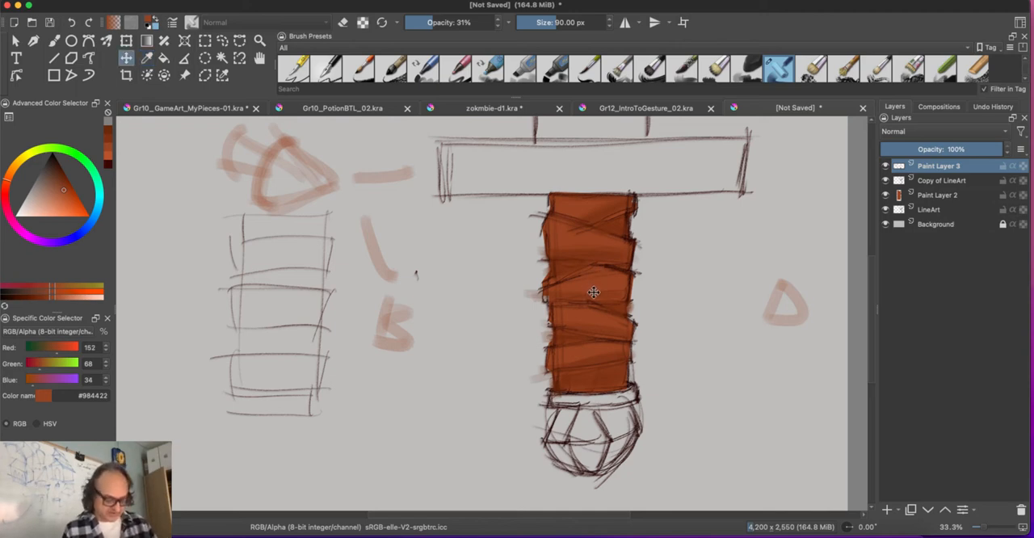
key("b")
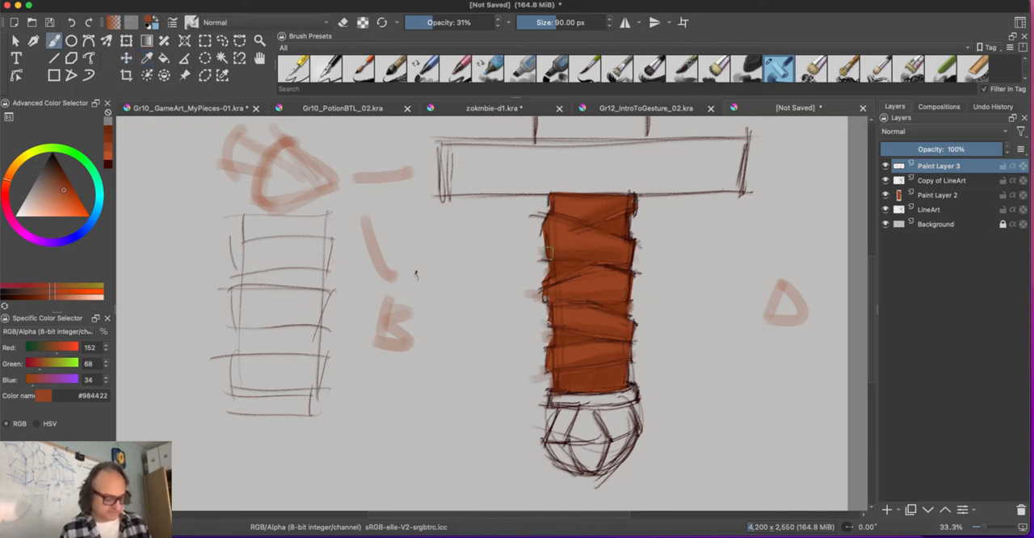
left_click(595, 286, "ctrl")
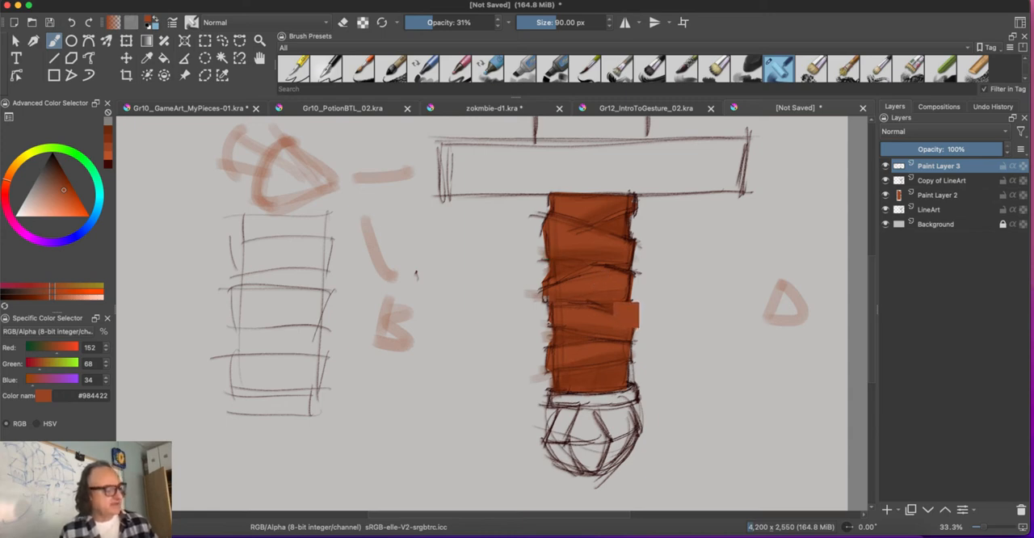
left_click(59, 197)
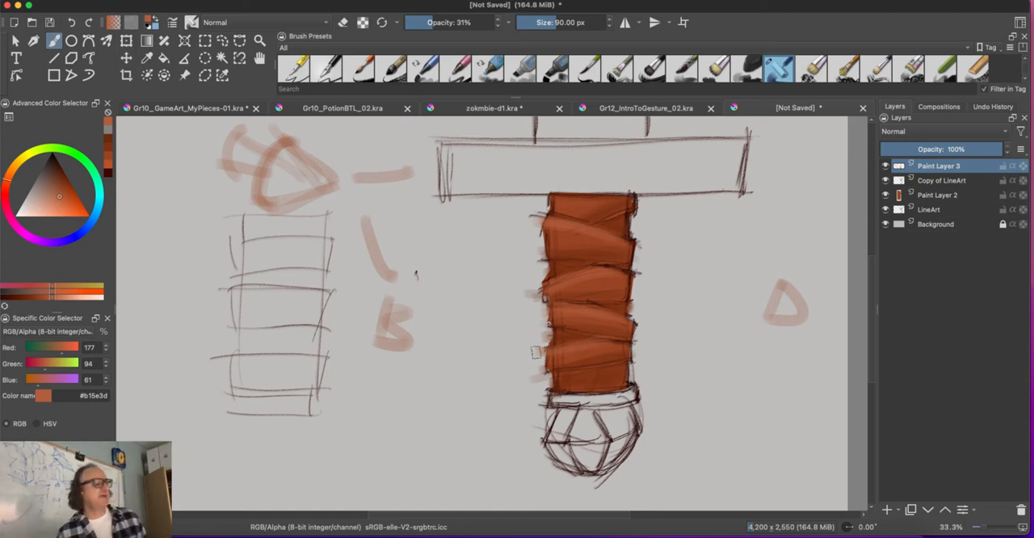
Step: Paint brighter highlights on the raised parts of the grip wraps in light orange-brown #c87c5e
key("super+minus")
key("super+minus")
key("super+minus")
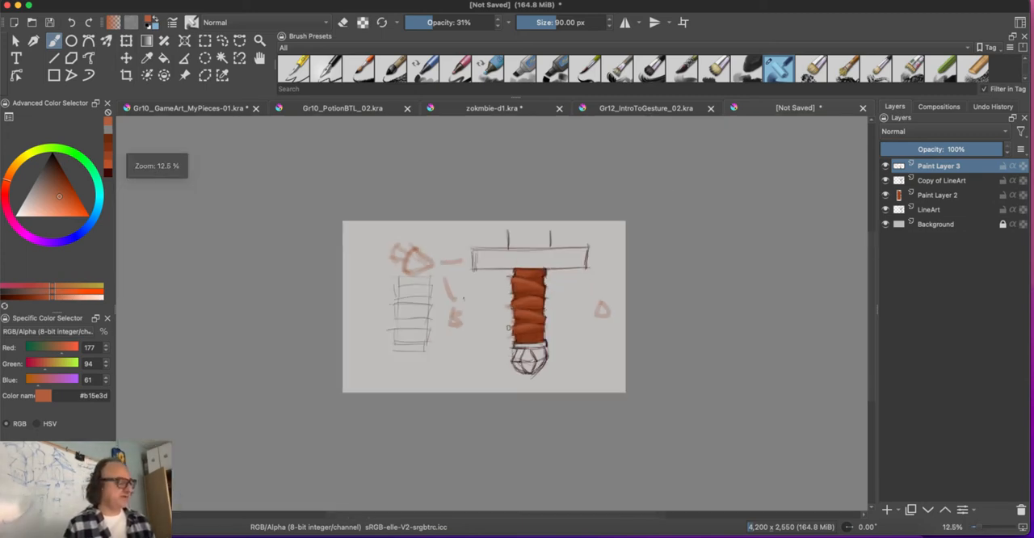
key("super+plus")
key("super+plus")
key("super+plus")
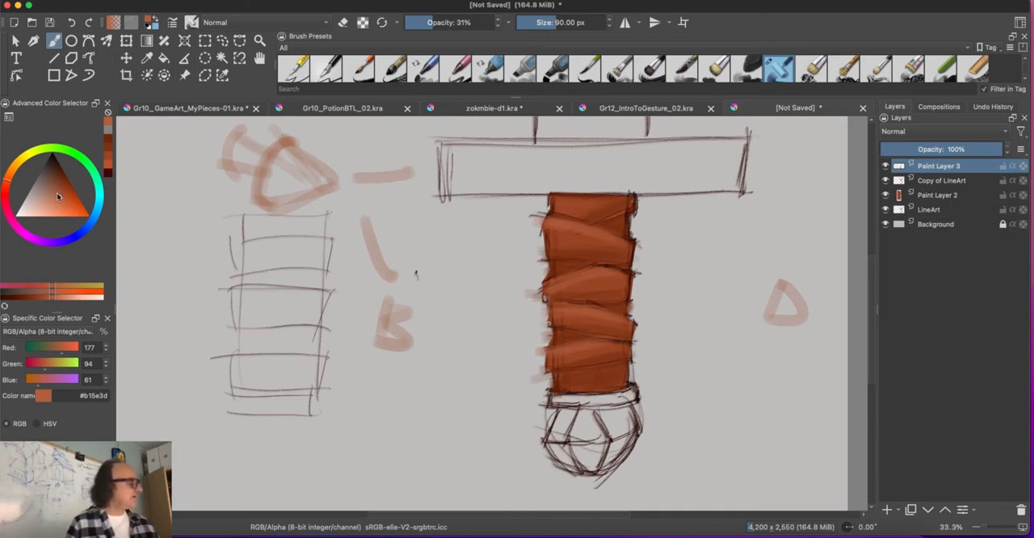
left_click(52, 206)
left_click_drag(53, 205, 54, 202)
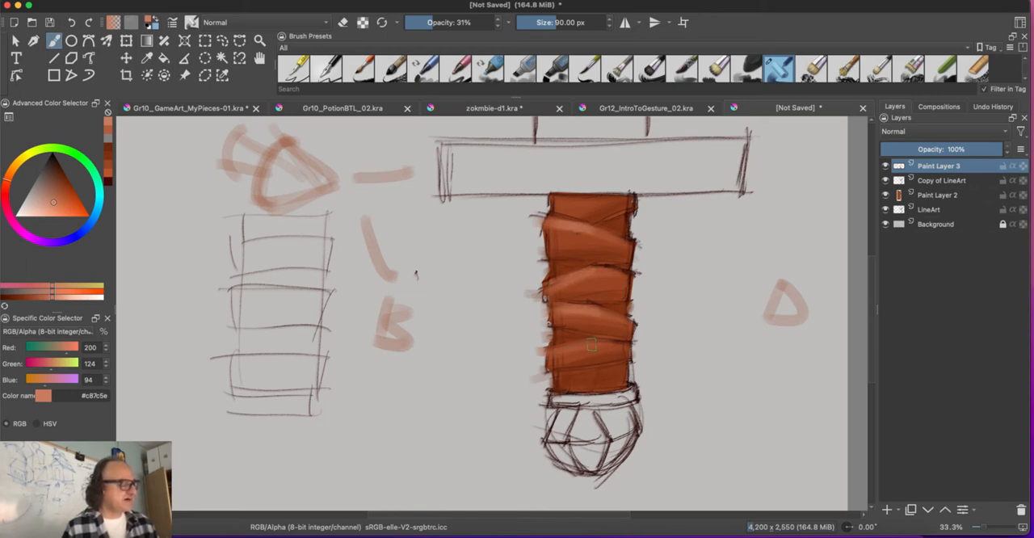
scroll(416, 274, "down", 2)
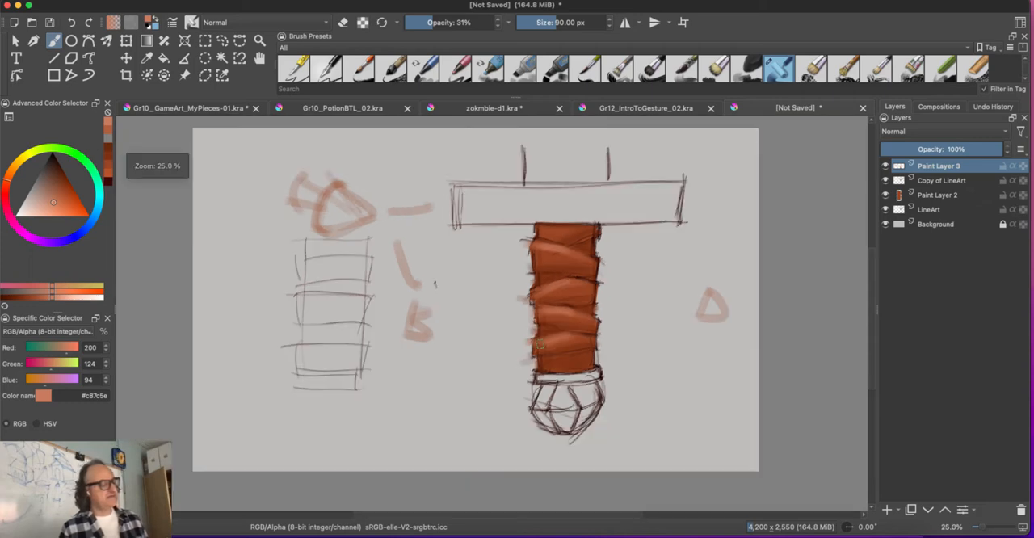
scroll(428, 281, "up", 1)
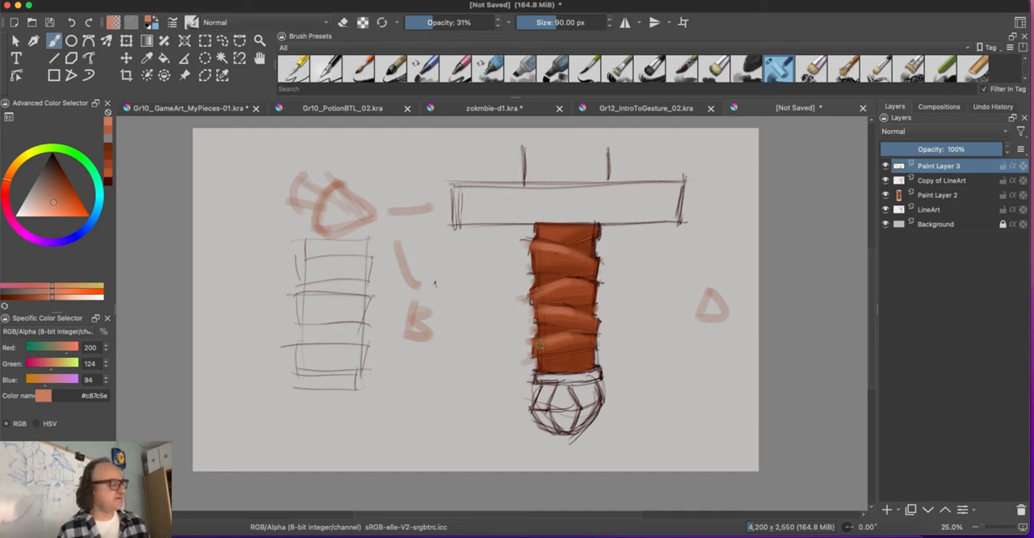
Step: Sample a brown from the grip, darken it to #6b3018 and shade the wrap creases at 63 px, raising opacity to 46%
scroll(434, 283, "up", 2)
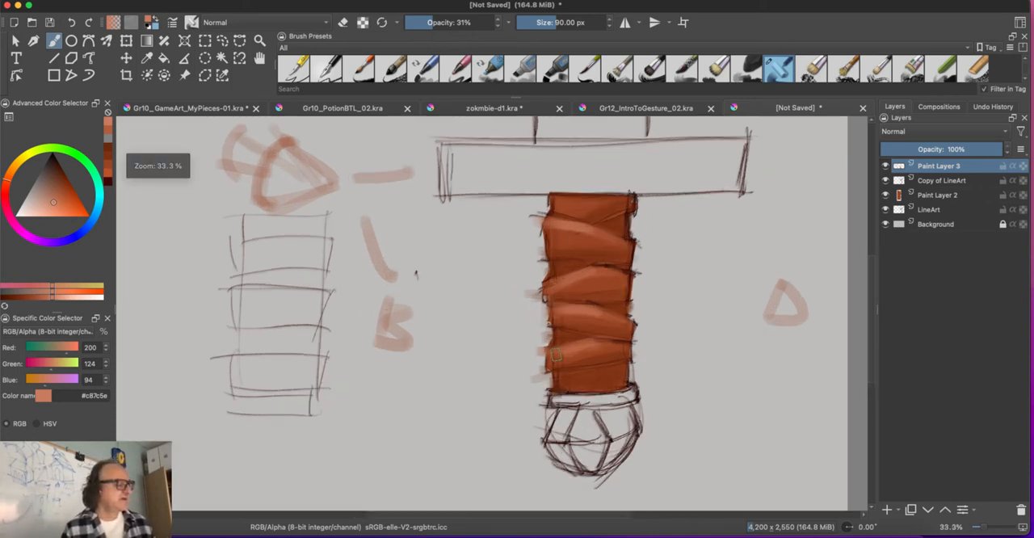
scroll(467, 329, "right", 3)
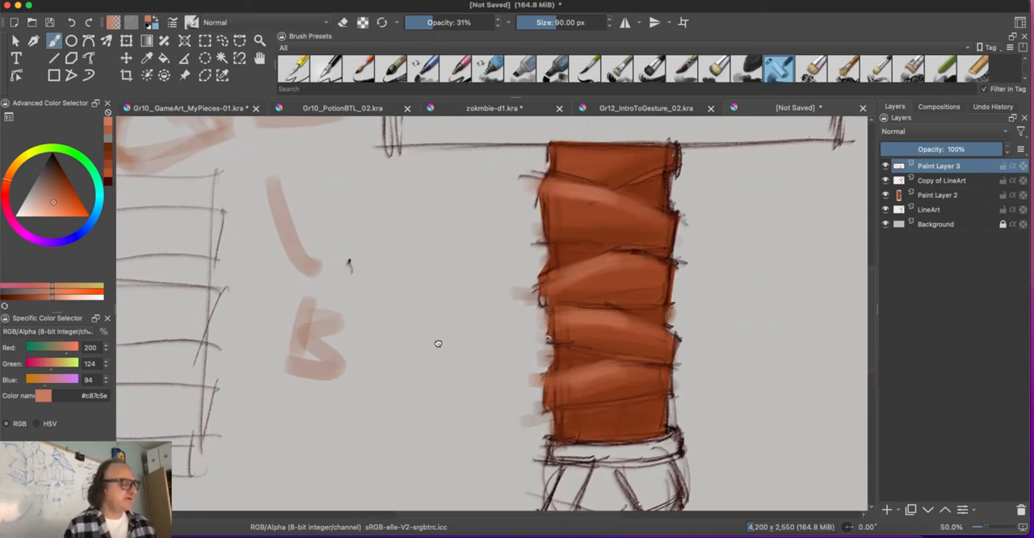
left_click(619, 233, "ctrl")
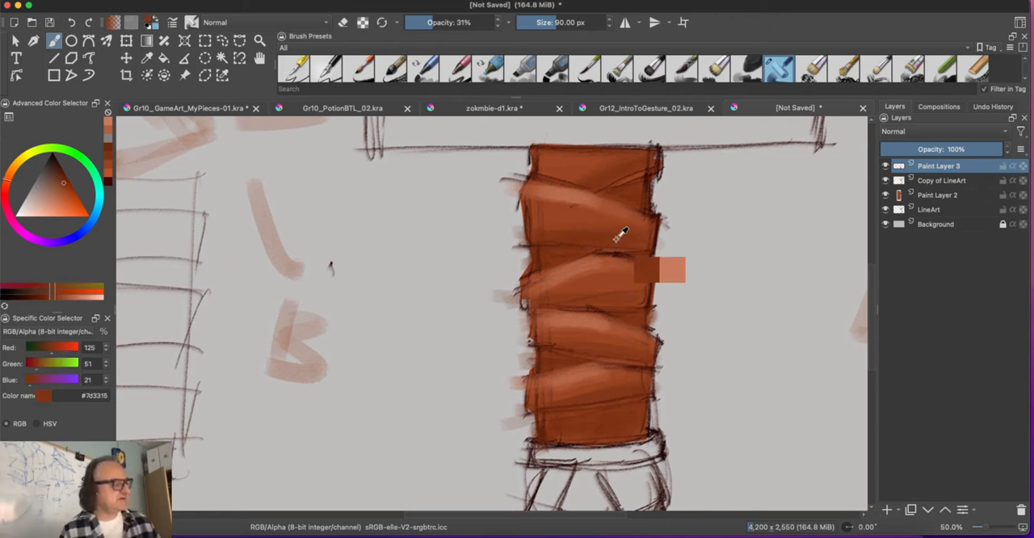
left_click(60, 178)
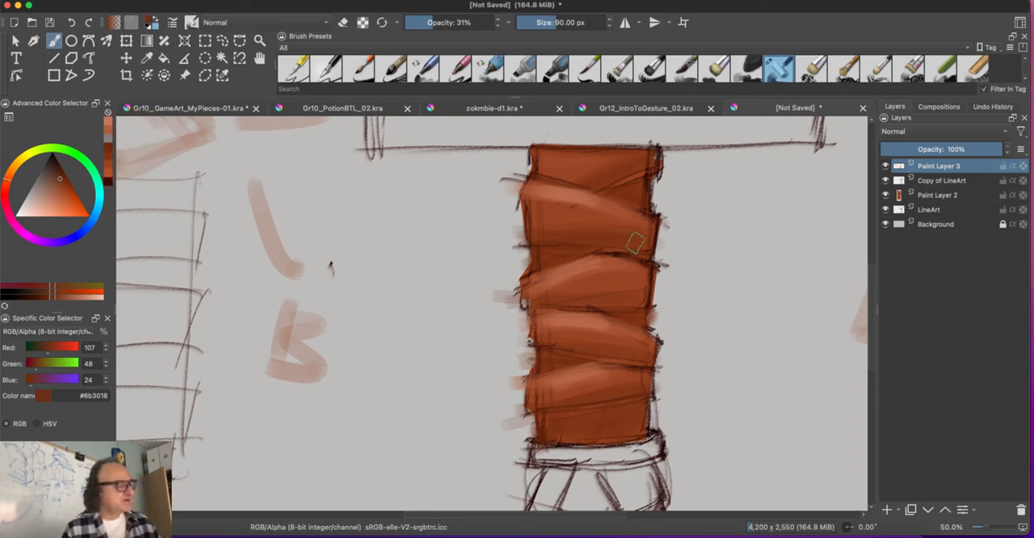
key("bracketleft")
key("bracketleft")
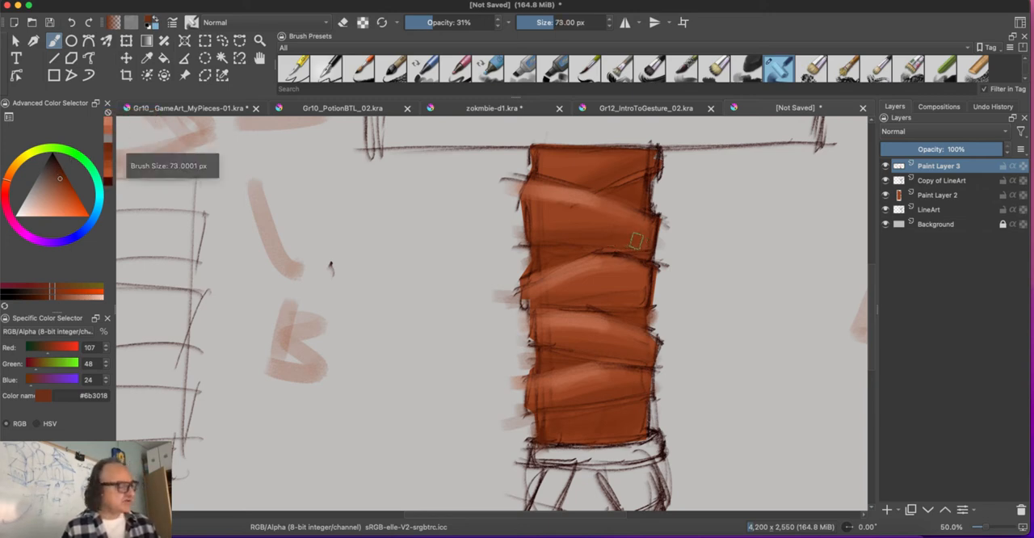
key("bracketleft")
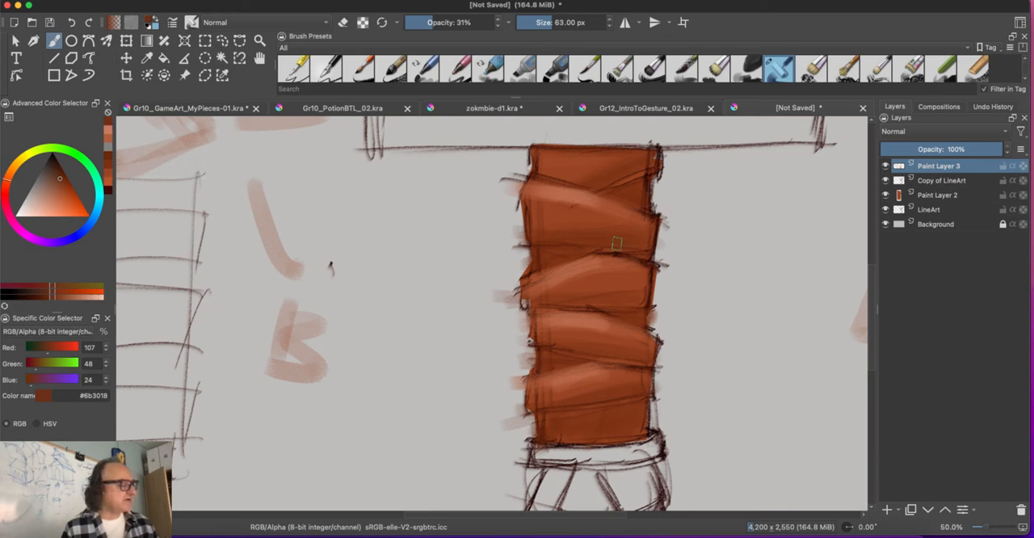
left_click_drag(429, 23, 445, 20)
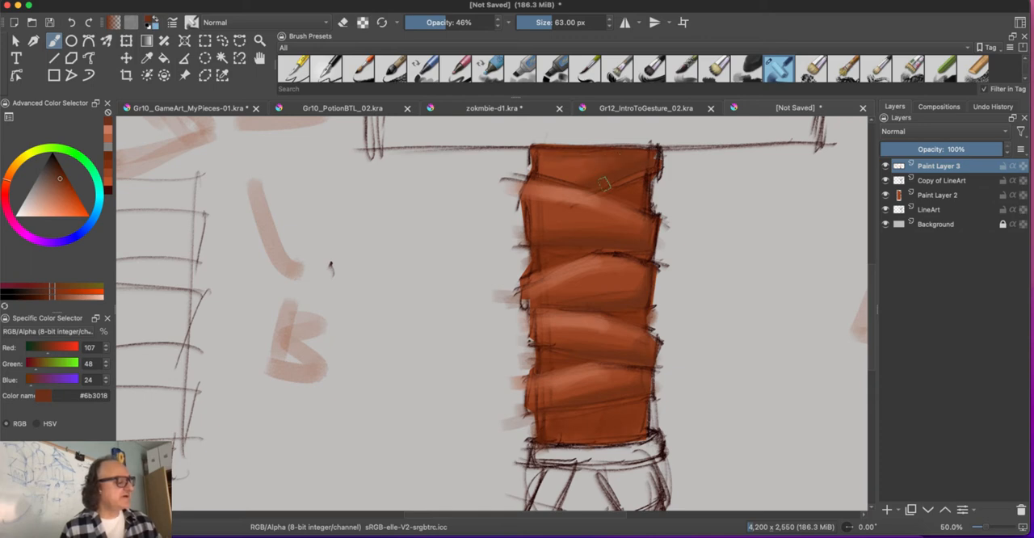
key("minus")
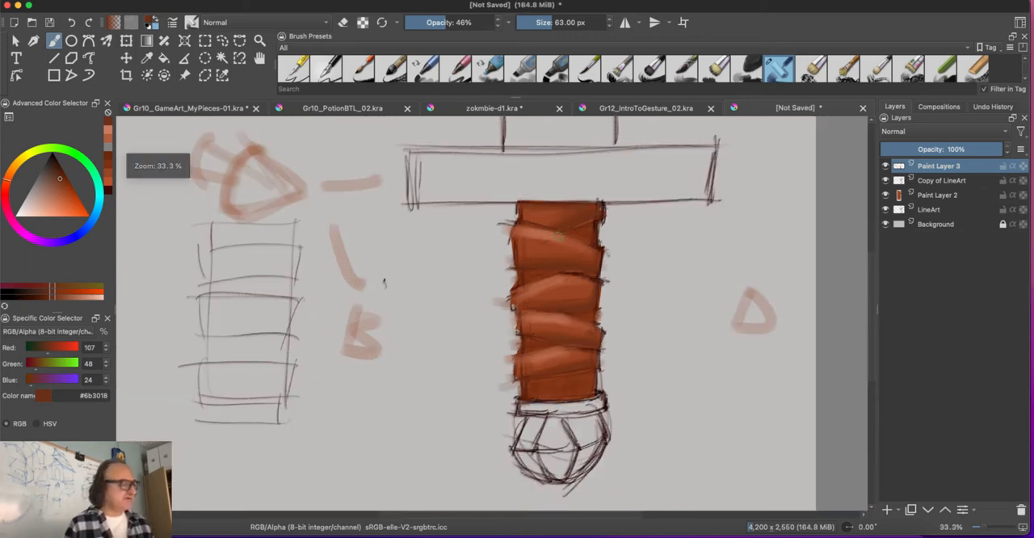
Step: Darken the colour to brown #5d220b and deepen the shadows along the lower edges of the grip wraps at 59 px
key("plus")
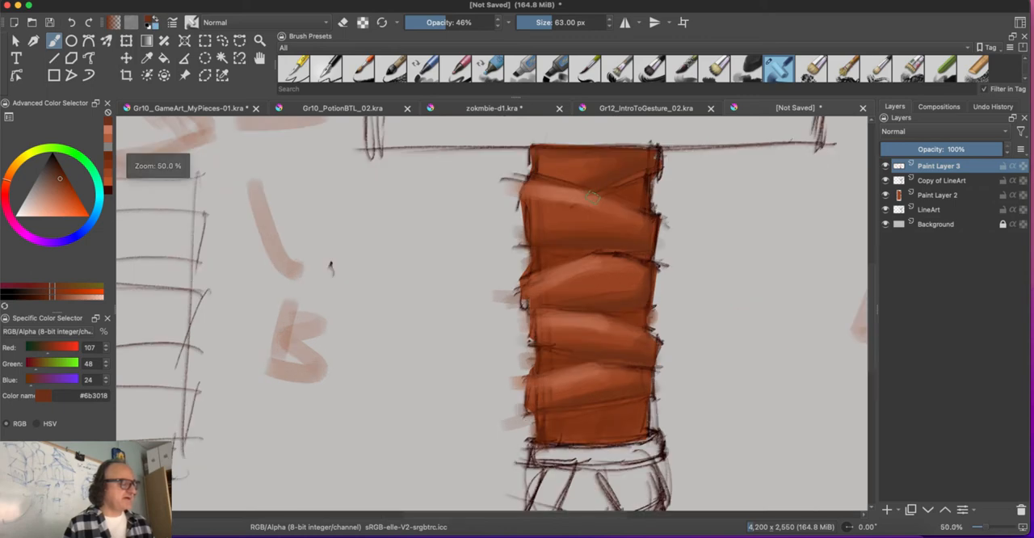
left_click_drag(57, 180, 54, 174)
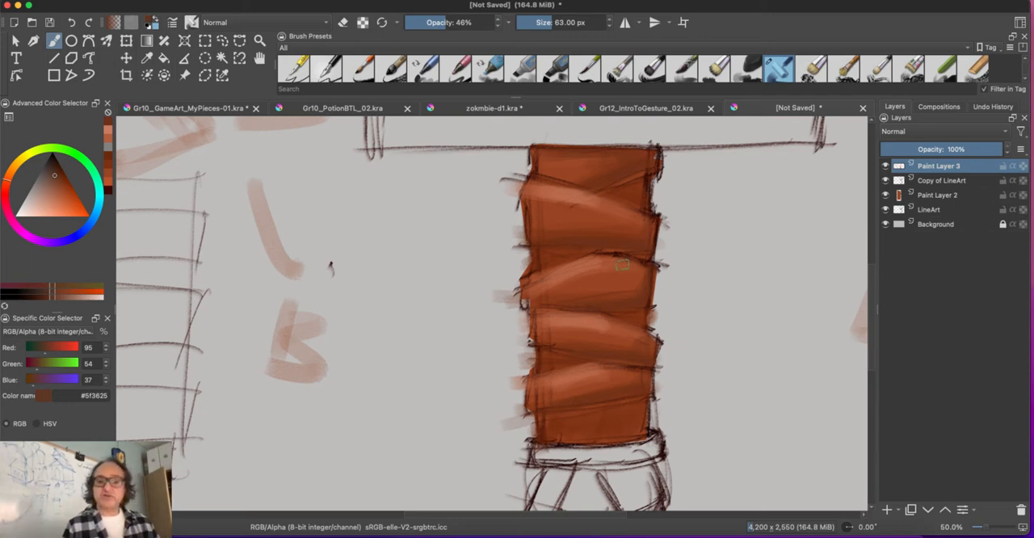
key("bracketleft")
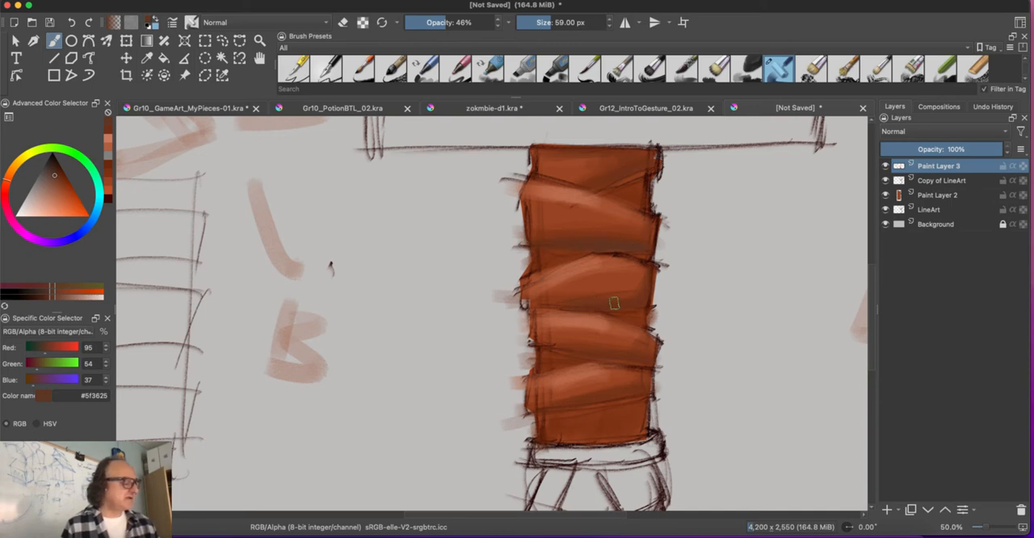
left_click(62, 176)
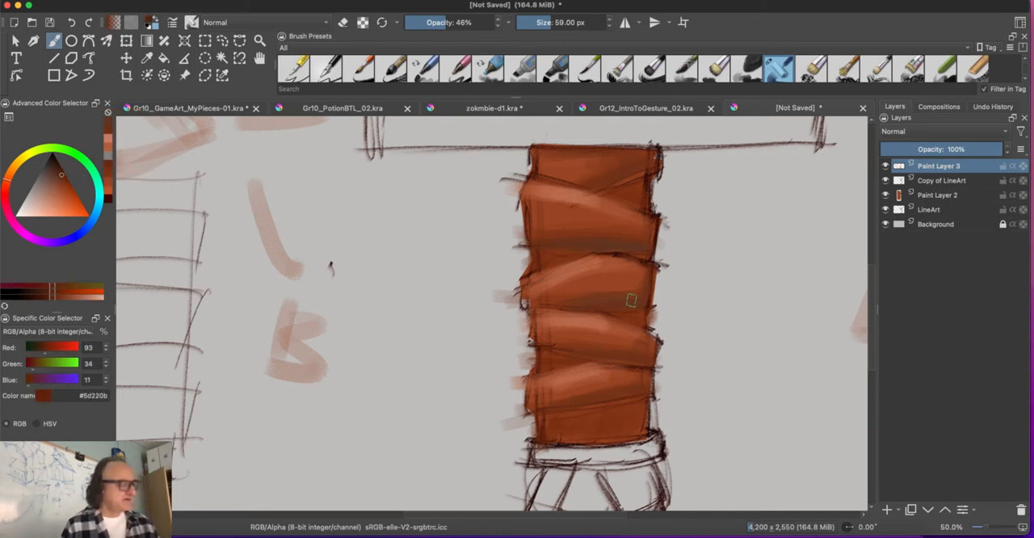
left_click_drag(572, 307, 639, 302)
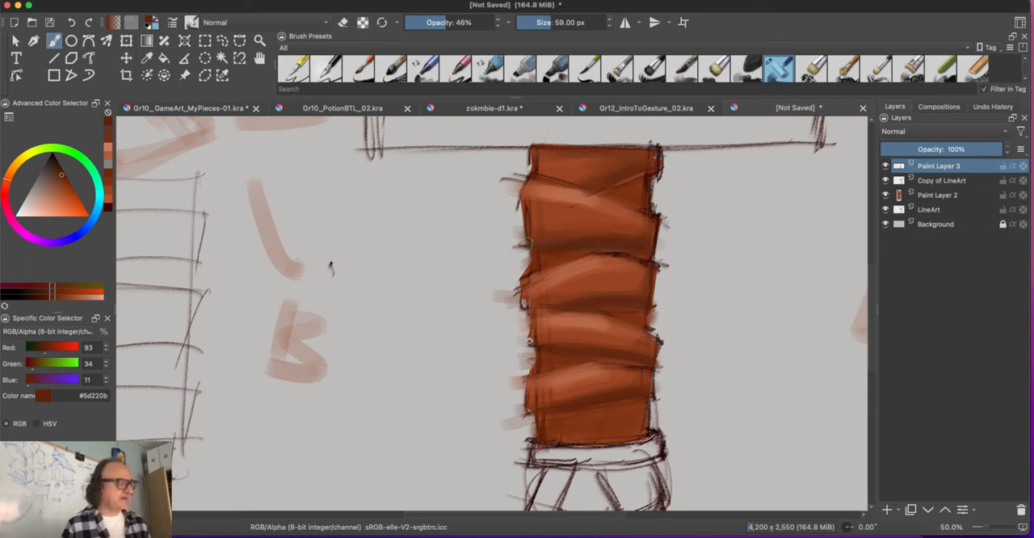
Step: Lower the opacity to 28%, softly shade the upper wrap with a 73 px brush and paint a short arrow beside the grip
key("bracketleft")
key("super+minus")
key("super+minus")
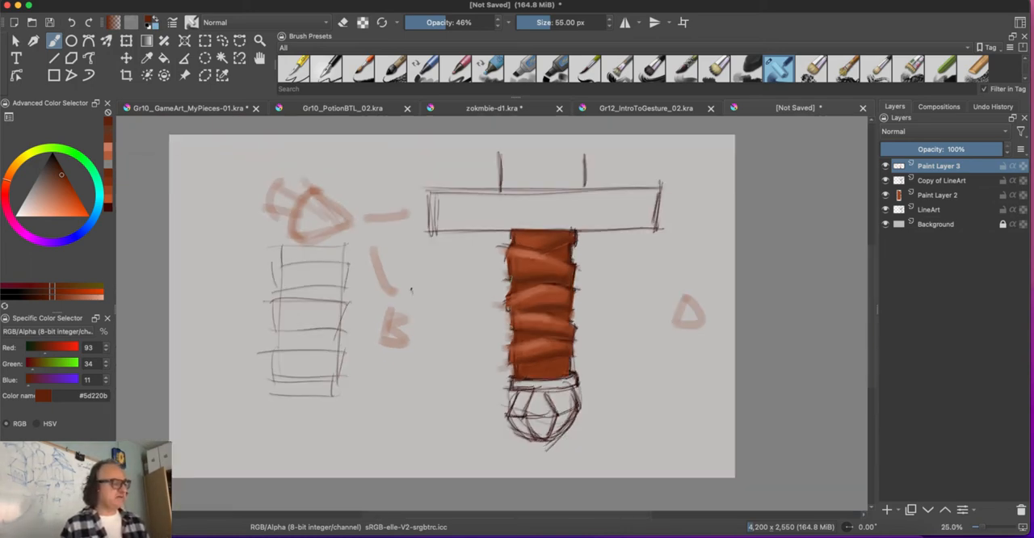
key("super+equal")
key("super+equal")
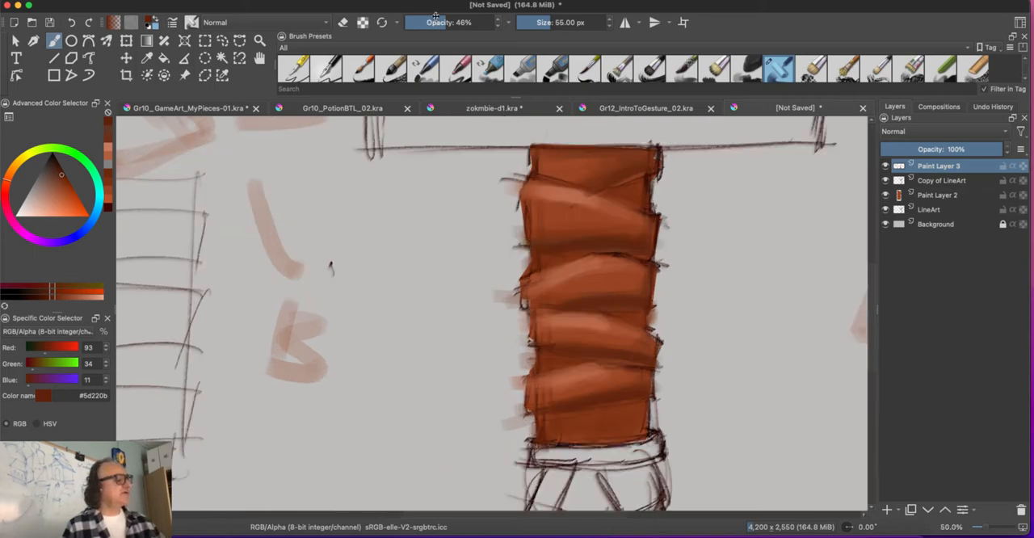
left_click_drag(436, 16, 428, 16)
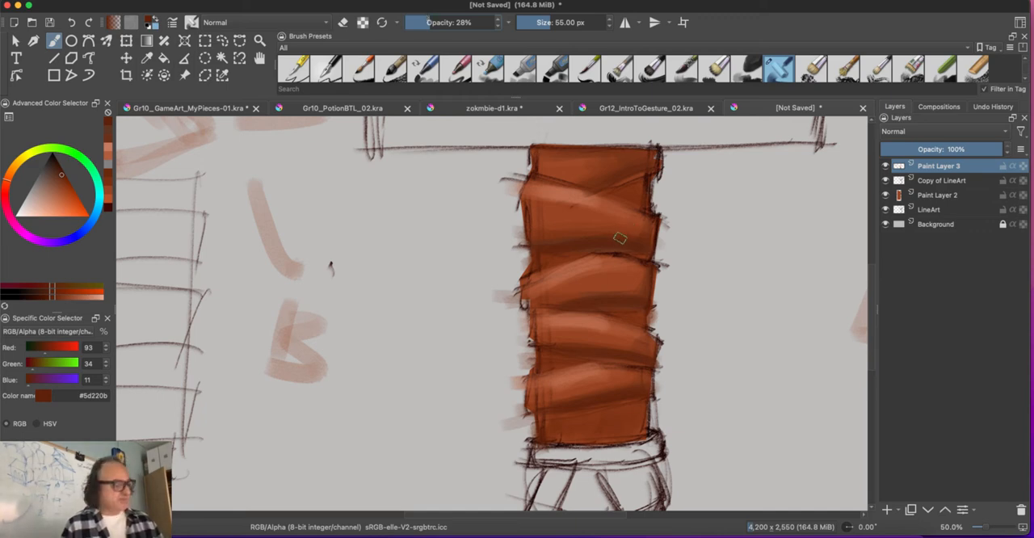
left_click_drag(619, 235, 633, 233)
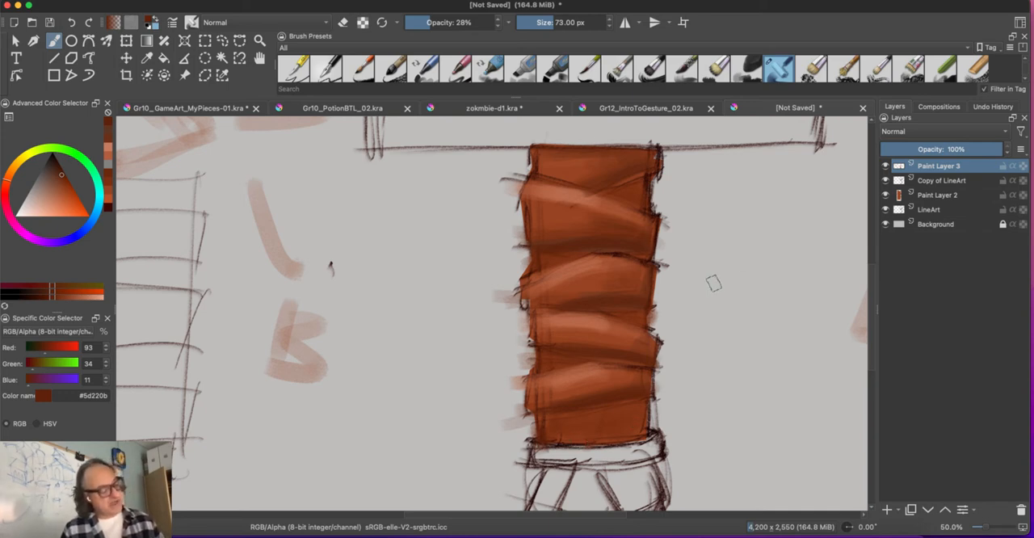
left_click_drag(711, 282, 751, 297)
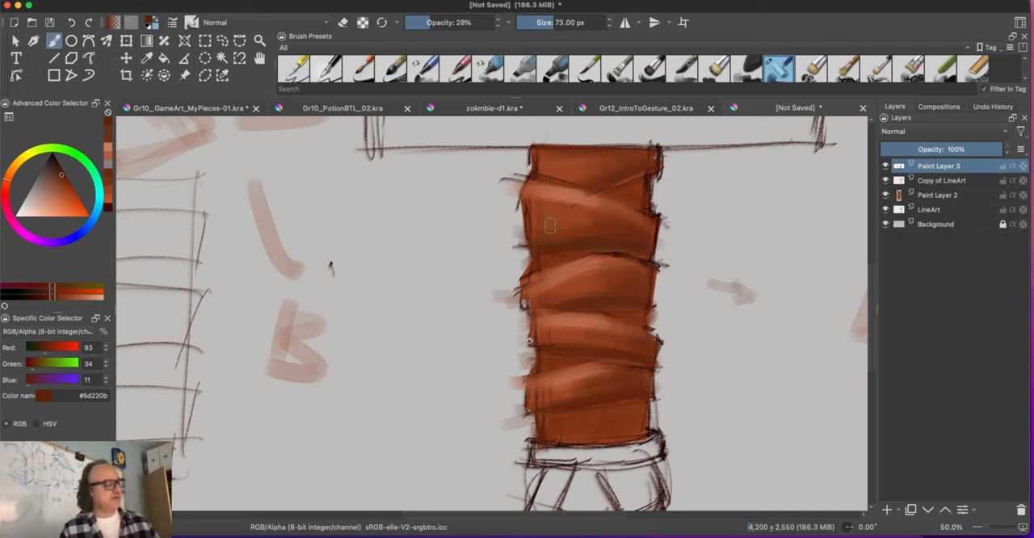
Step: Sample mid-browns such as #68290f and #80371a from the grip and blend the shadow transitions on the wraps
left_click(629, 233, "ctrl")
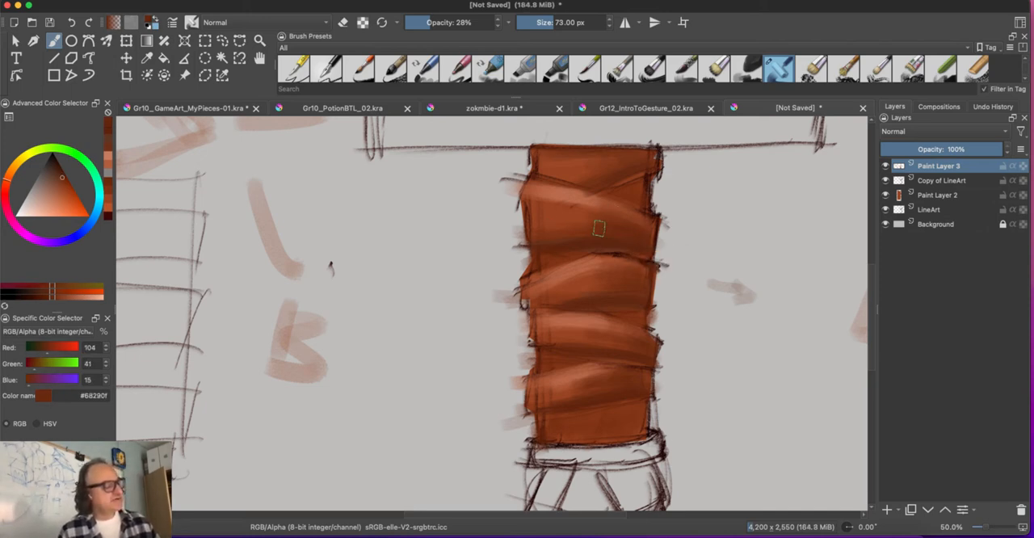
left_click(664, 257, "ctrl")
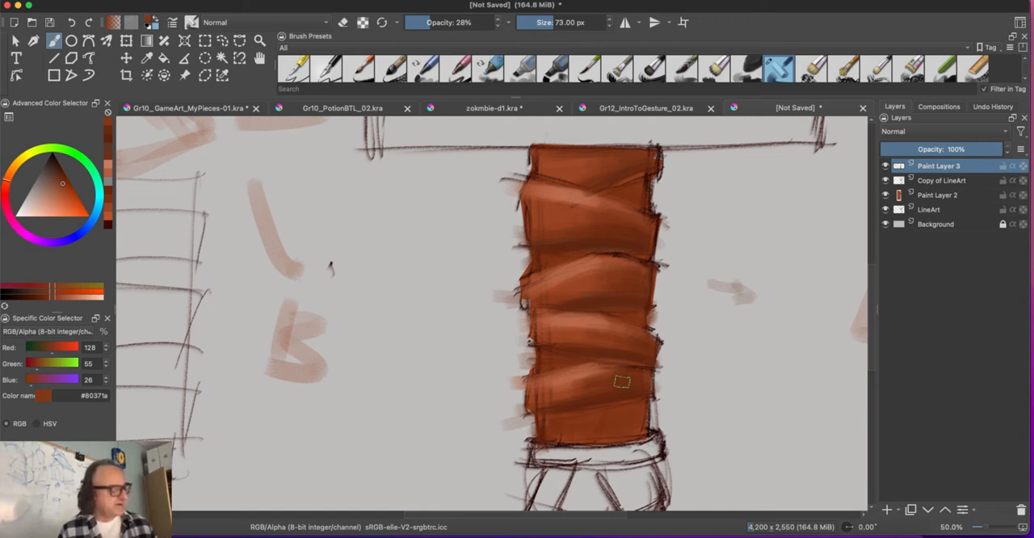
left_click(638, 415, "ctrl")
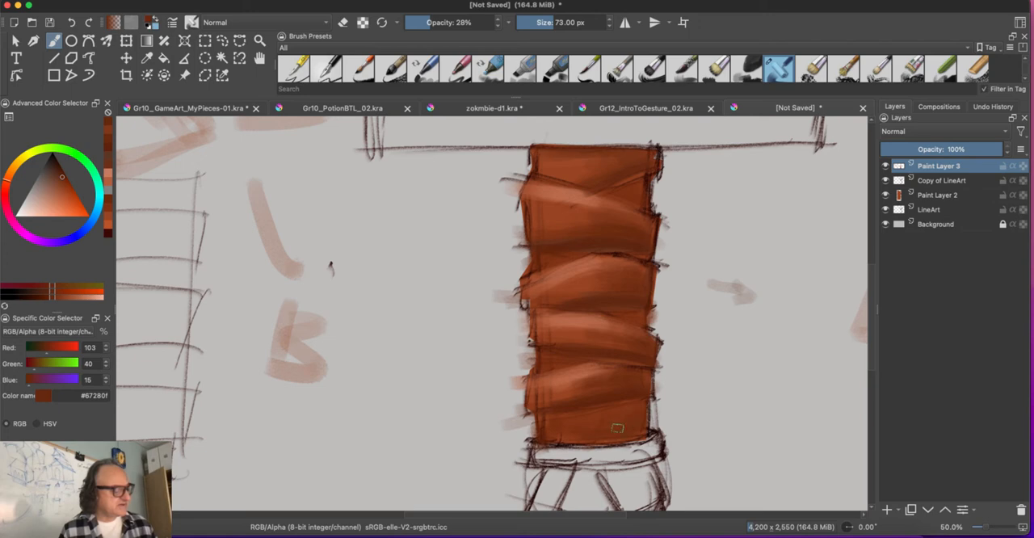
Step: Darken the colour to #5d1f07 and shade the lowest grip section above the collar, blending with sampled brown #843718
left_click(61, 178)
left_click_drag(61, 178, 62, 174)
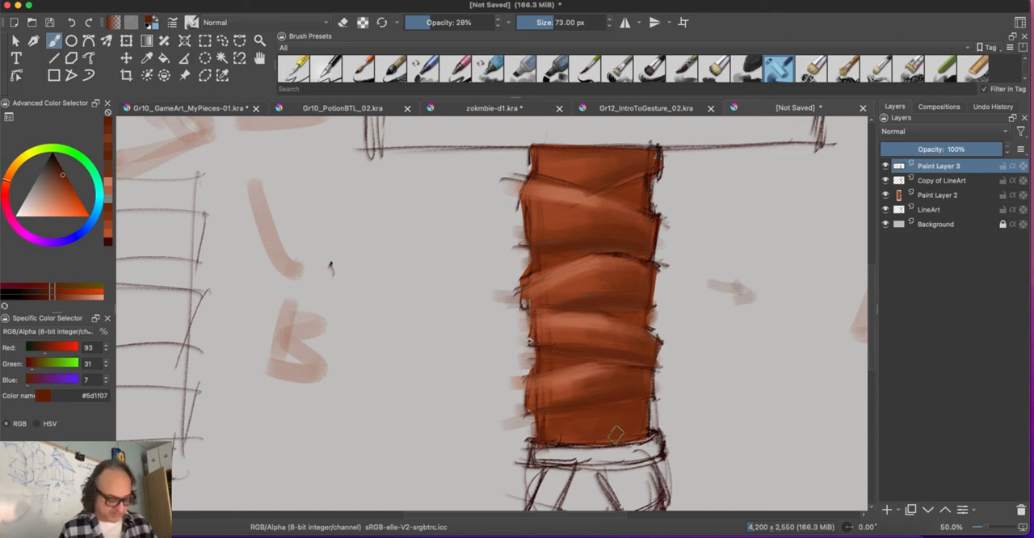
left_click(619, 421, "ctrl")
left_click(570, 428, "ctrl")
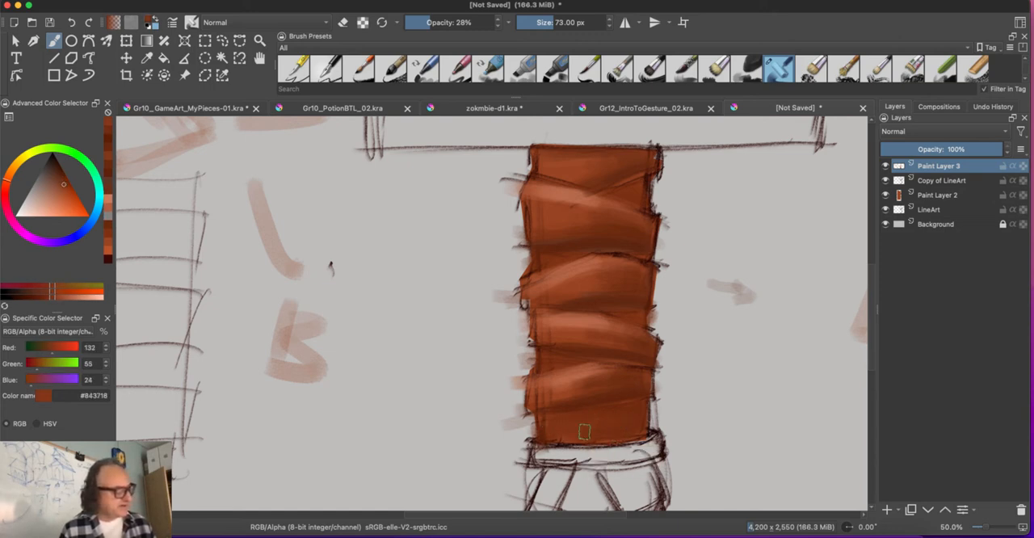
Step: Choose orange-brown #c06521 for the pommel and add a new paint layer above Paint Layer 3
scroll(393, 420, "down", 1)
scroll(394, 420, "down", 2)
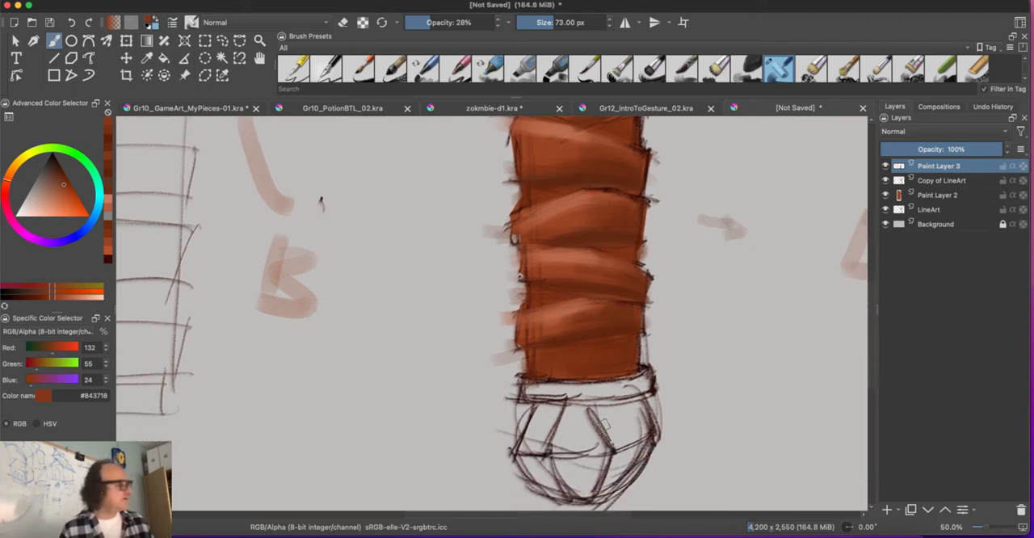
left_click(19, 176)
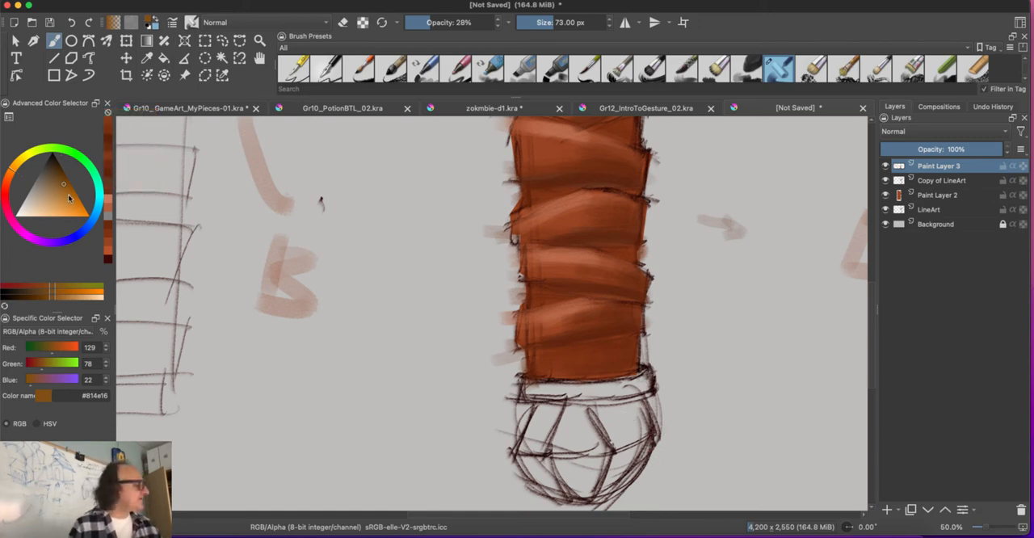
left_click_drag(69, 195, 65, 195)
left_click(11, 178)
left_click_drag(10, 178, 11, 176)
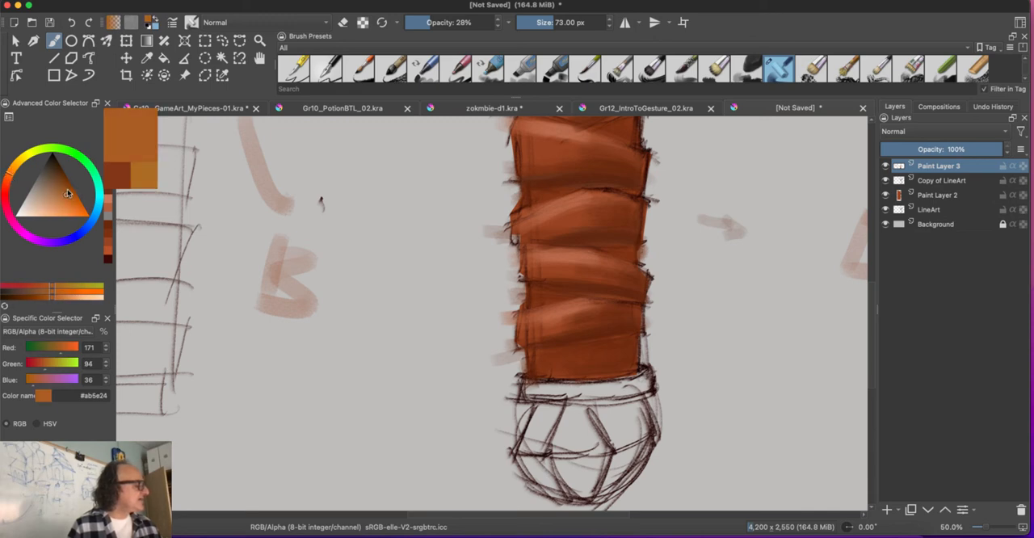
left_click_drag(72, 206, 69, 200)
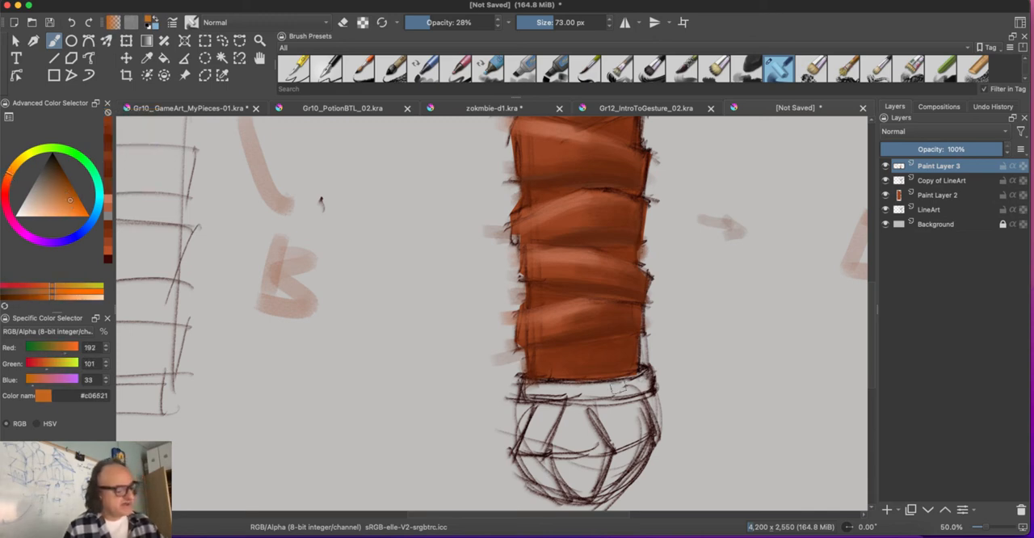
left_click(887, 509)
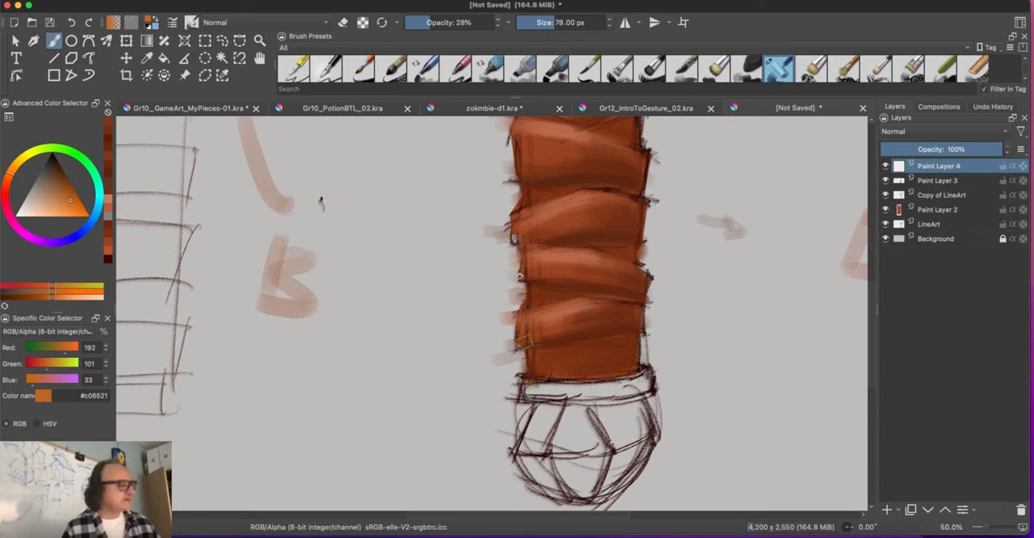
Step: Set the brush to 84 px and 59% opacity and cover the collar and pommel with the orange-brown base colour
key("bracketright")
key("bracketright")
left_click_drag(430, 23, 459, 23)
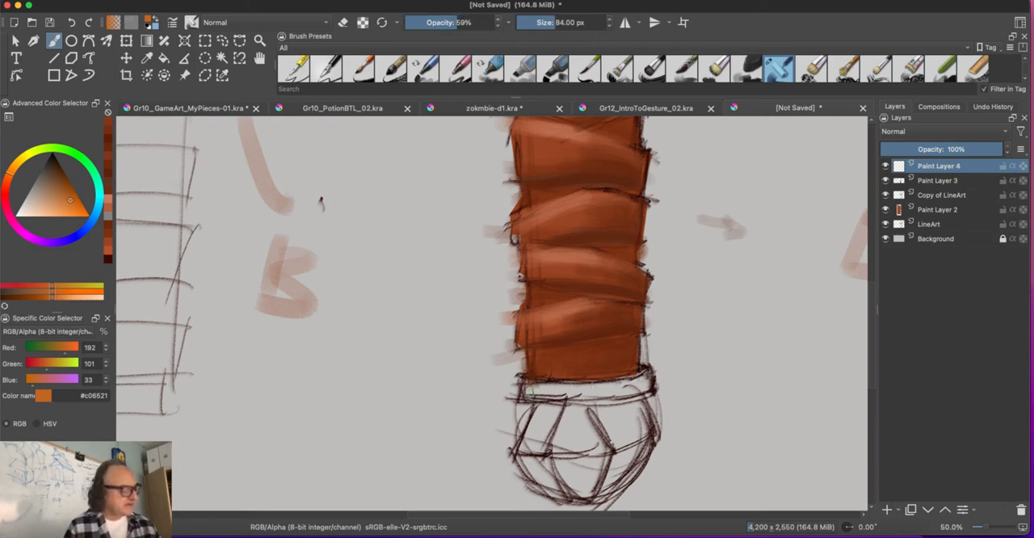
mouse_move(529, 389)
left_mouse_down()
mouse_move(634, 396)
mouse_move(650, 382)
mouse_move(630, 440)
mouse_move(578, 452)
mouse_move(527, 424)
mouse_move(562, 465)
mouse_move(581, 474)
mouse_move(628, 464)
mouse_move(626, 476)
mouse_move(577, 487)
mouse_move(533, 462)
mouse_move(535, 481)
mouse_move(543, 457)
left_mouse_up()
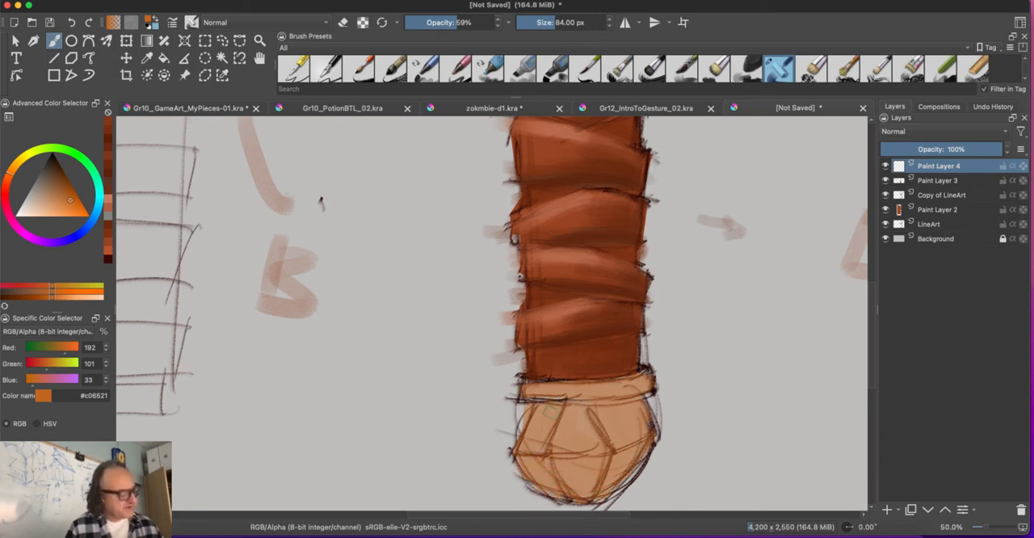
mouse_move(532, 388)
left_mouse_down()
mouse_move(629, 385)
mouse_move(535, 390)
mouse_move(638, 432)
mouse_move(535, 416)
mouse_move(600, 433)
mouse_move(583, 429)
left_mouse_up()
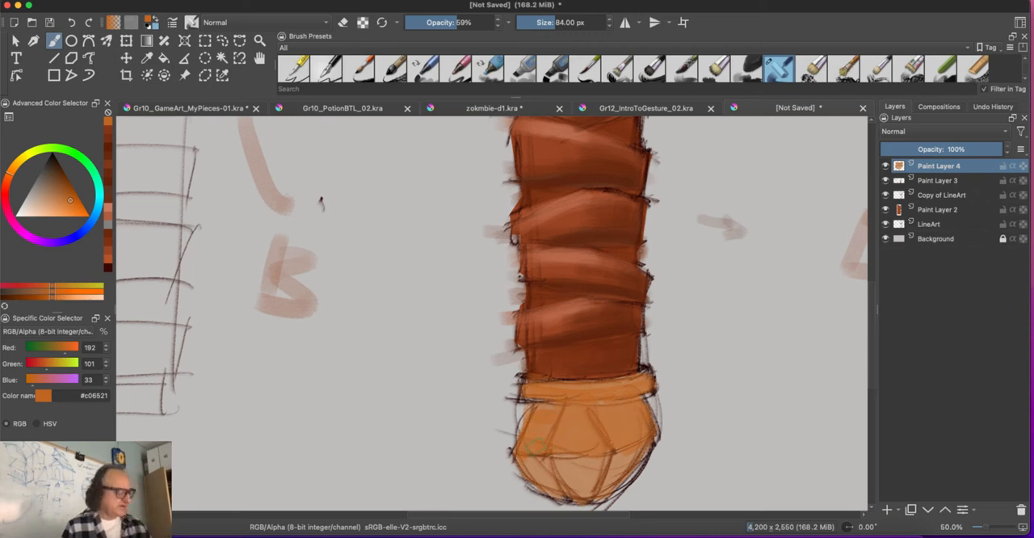
mouse_move(612, 449)
left_mouse_down()
mouse_move(612, 478)
mouse_move(548, 464)
mouse_move(531, 471)
left_mouse_up()
Step: Darken the orange to #a75212 and #8d4712 and shade the facets on the pommel's right side
left_click(70, 192)
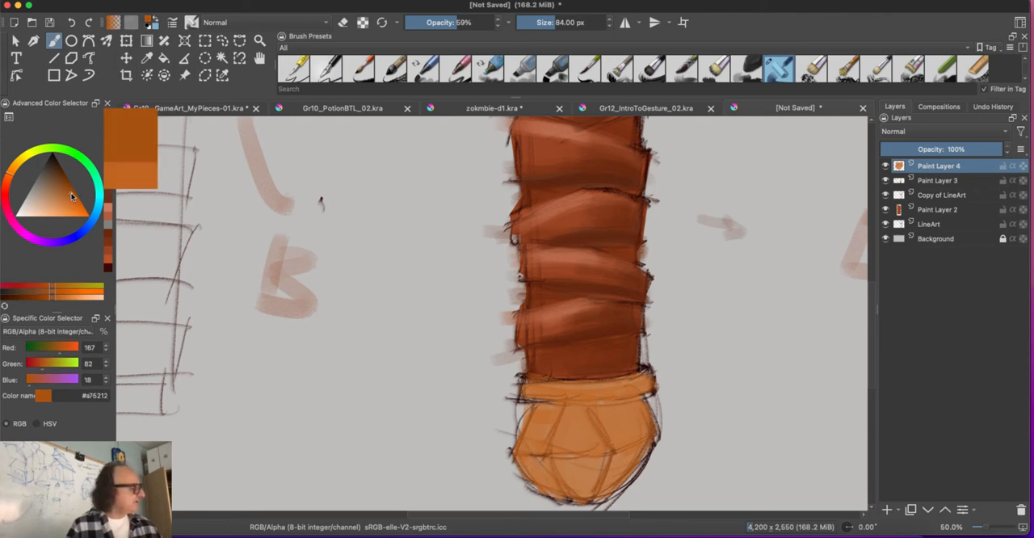
mouse_move(599, 409)
left_mouse_down()
mouse_move(607, 421)
mouse_move(642, 418)
mouse_move(604, 490)
mouse_move(631, 449)
left_mouse_up()
left_click(67, 187)
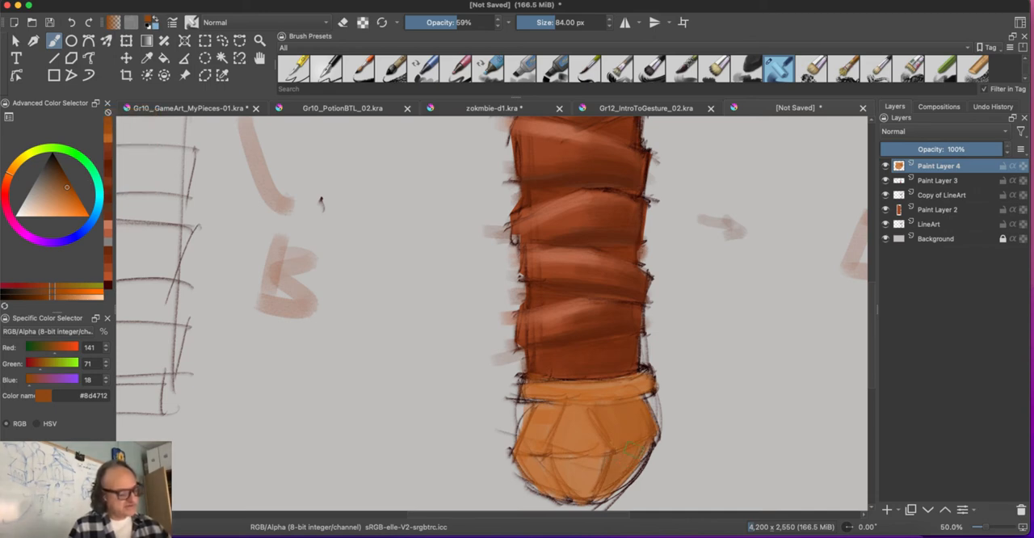
Step: Lighten the colour to #ba6e35 and paint the pommel's central facet
left_click(63, 193)
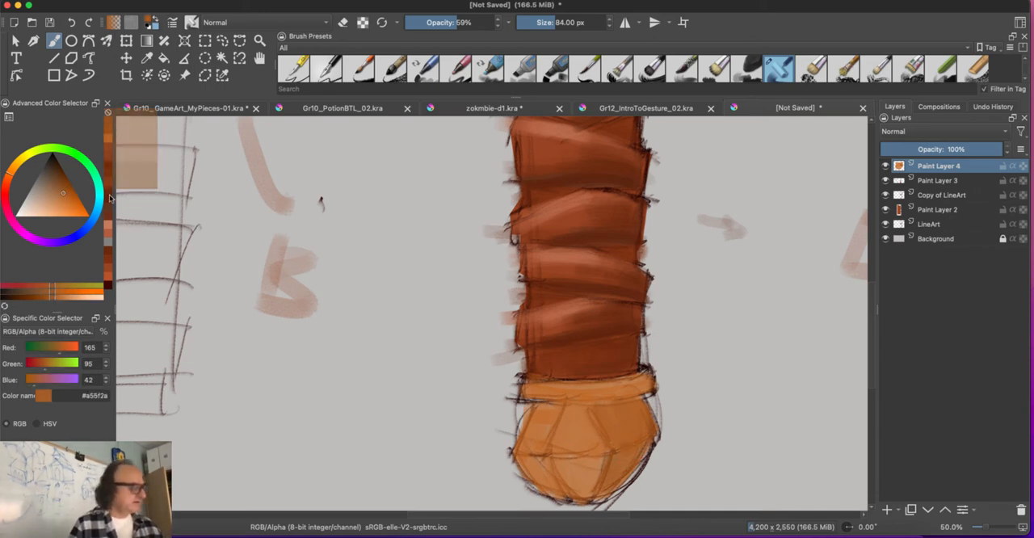
left_click(63, 198)
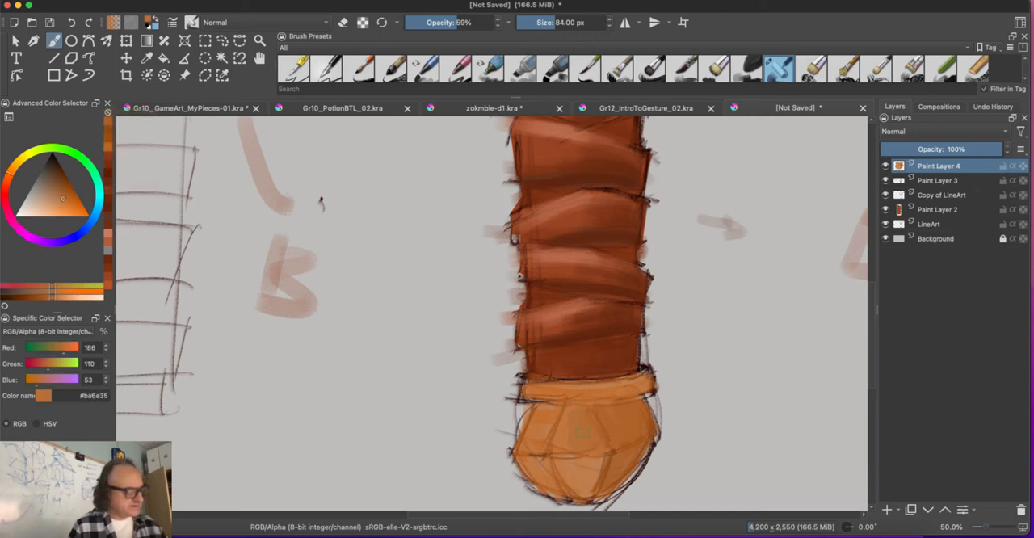
left_click_drag(564, 444, 567, 443)
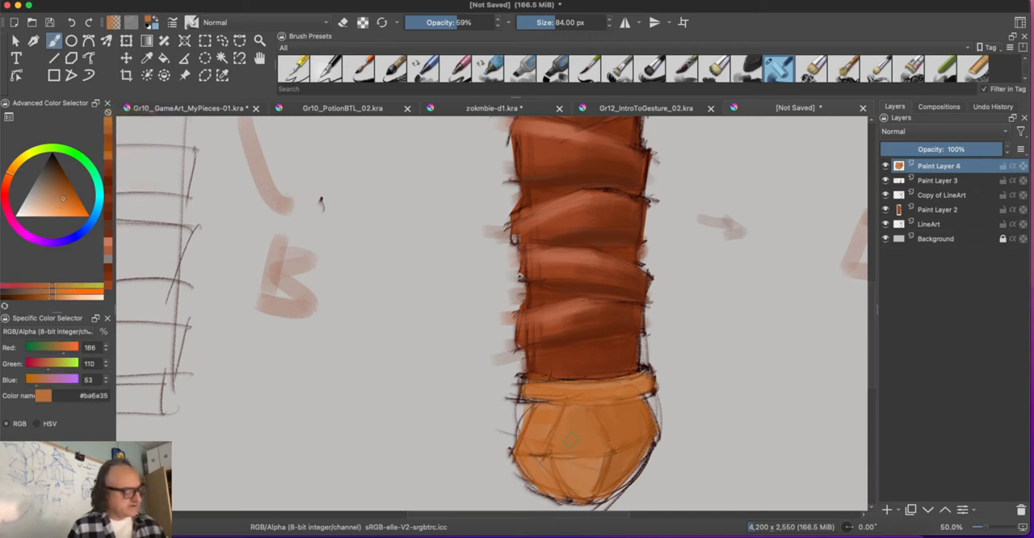
Step: Paint the pommel's lower facets in #ab5d23 and darken their lower-right edge with #8f4a16
key("k")
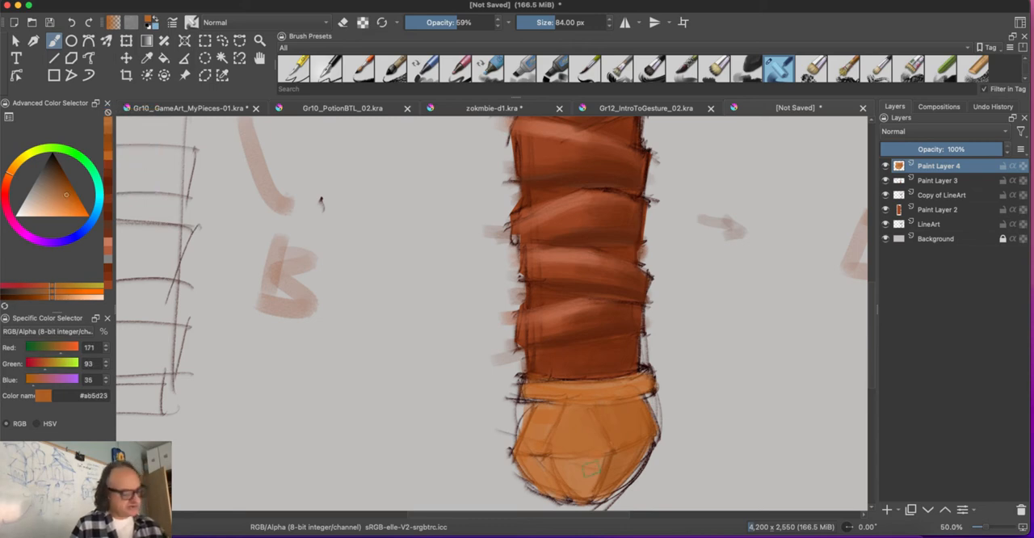
mouse_move(591, 467)
left_mouse_down()
mouse_move(568, 484)
mouse_move(599, 455)
mouse_move(586, 493)
mouse_move(541, 457)
left_mouse_up()
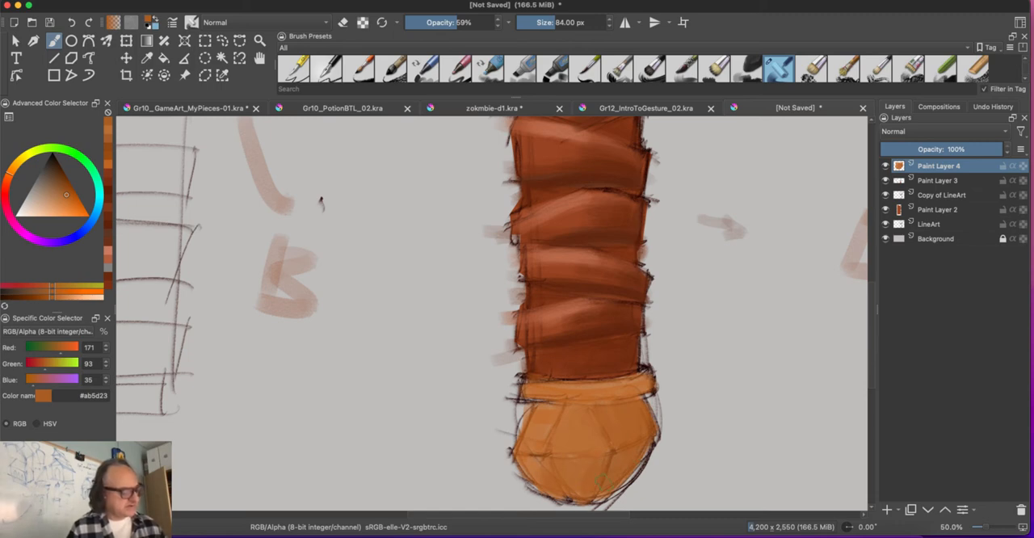
key("k")
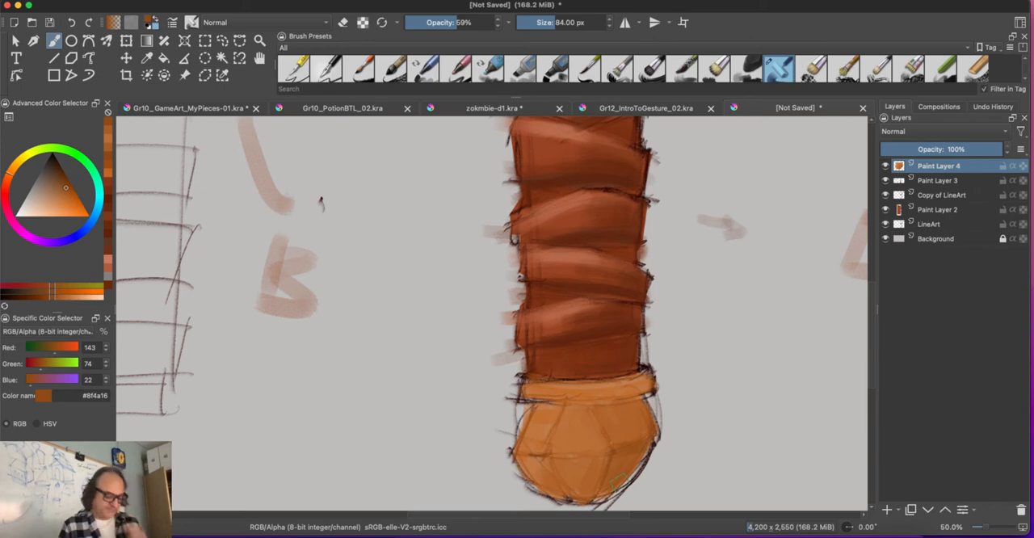
Step: Reduce the brush to 78 px and highlight the pommel's upper facets with lighter oranges #ba7039 and #c68351
key("bracketleft")
key("minus")
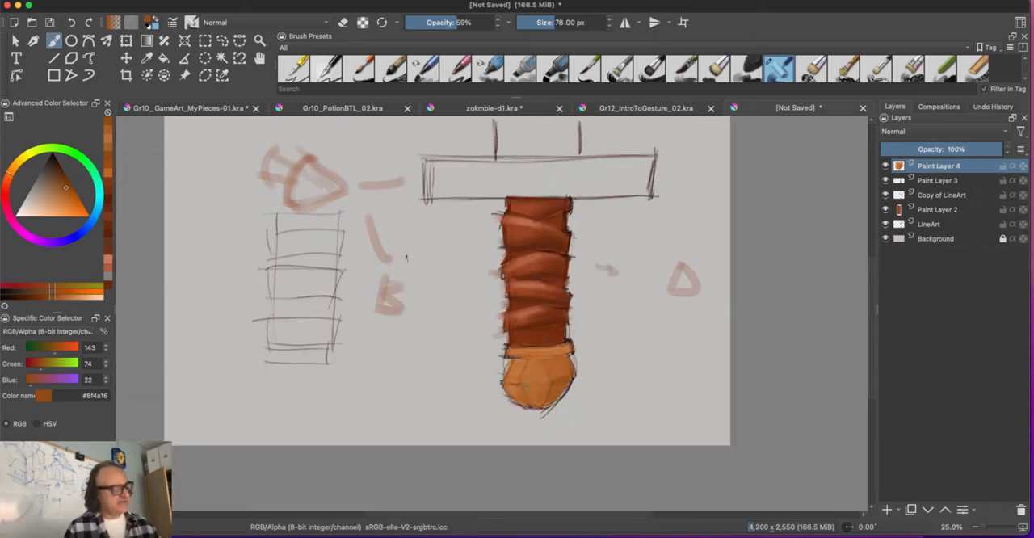
key("equal")
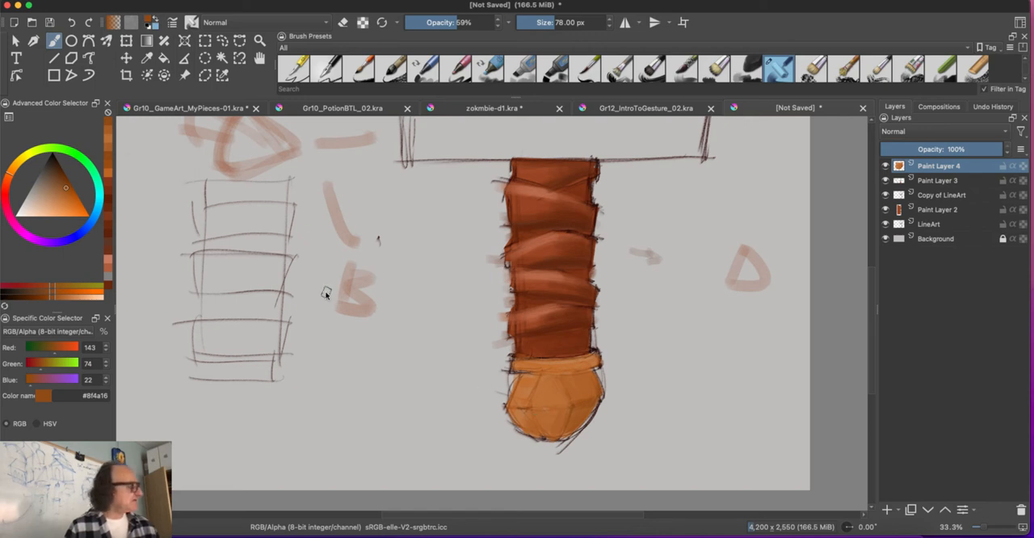
left_click(62, 200)
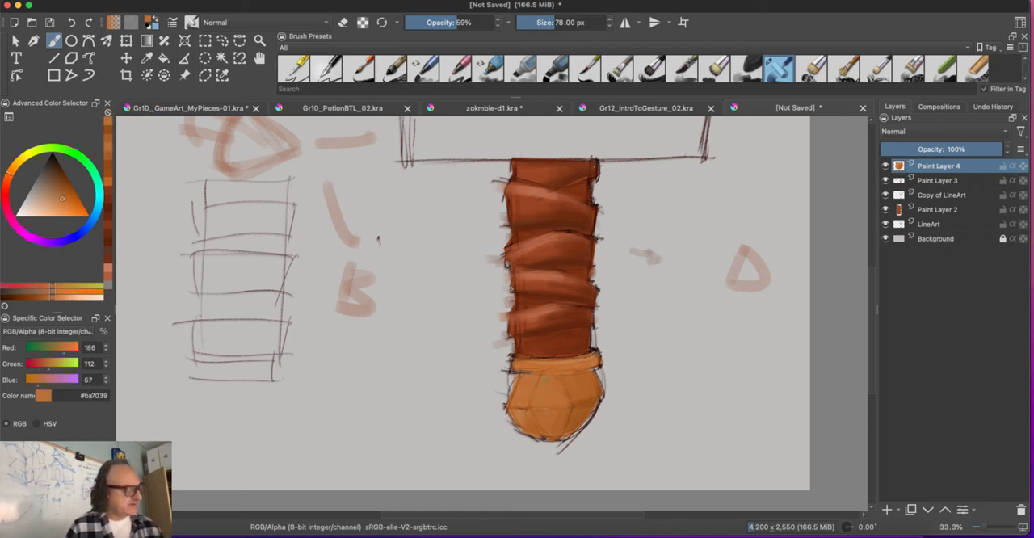
left_click(56, 201)
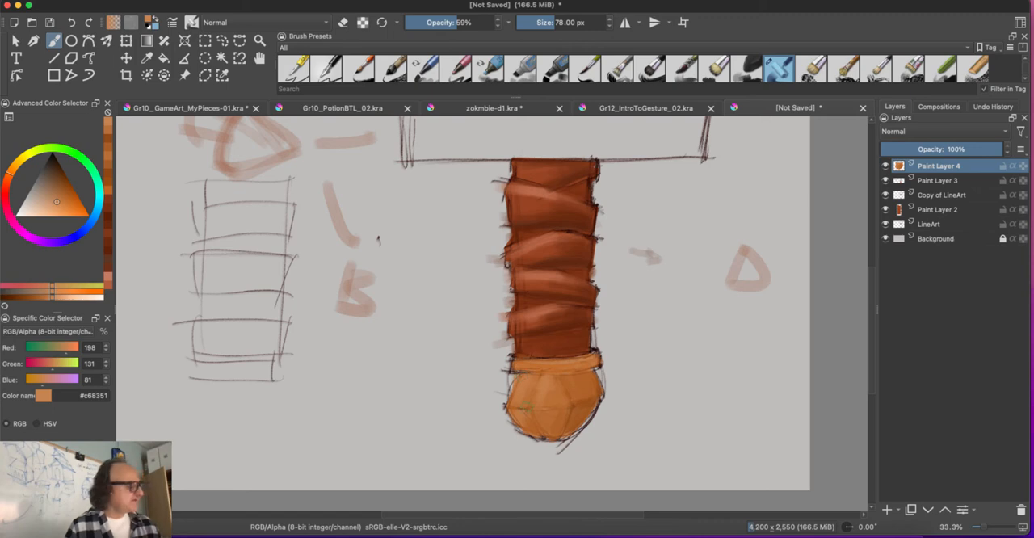
Step: Lighten the colour to #d79665, reduce the brush to 26 px and paint thin highlights along the pommel's left facet edges
left_click(54, 206)
key("bracketleft")
key("bracketleft")
key("bracketleft")
key("bracketleft")
key("bracketleft")
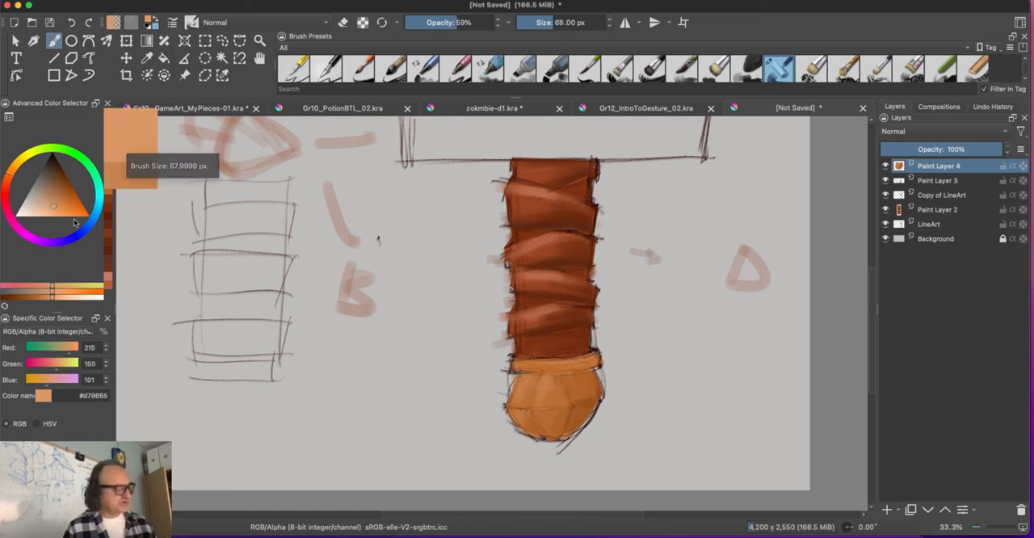
scroll(477, 415, "up", 4)
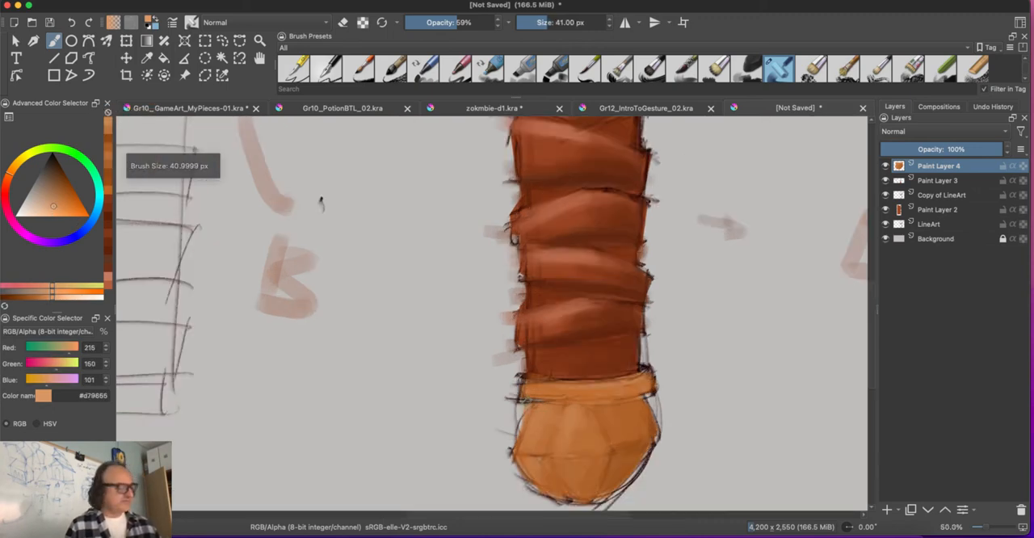
key("bracketleft")
key("bracketleft")
key("bracketleft")
key("bracketleft")
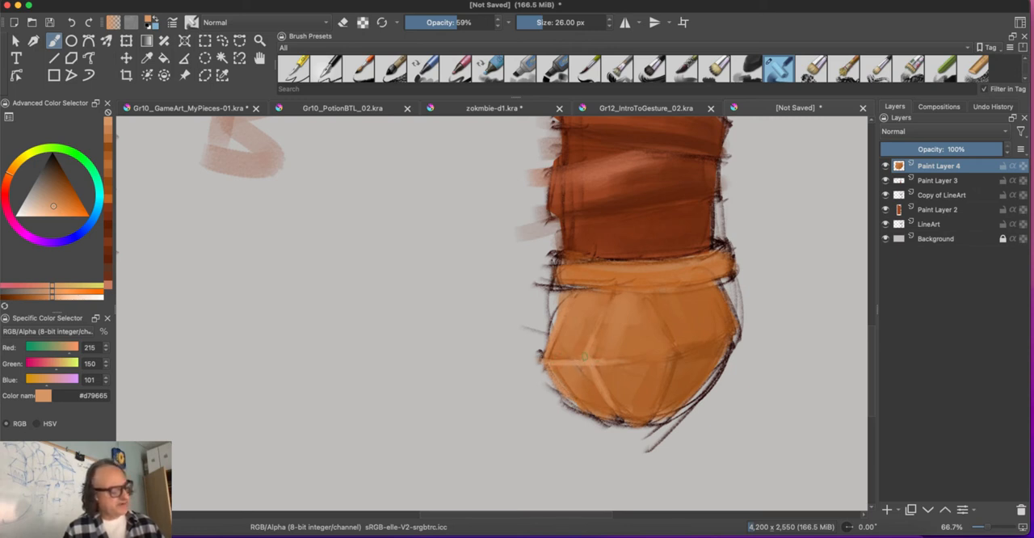
Step: Paint a light #d79665 highlight along the upper part of the collar above the pommel
key("super+minus")
key("super+minus")
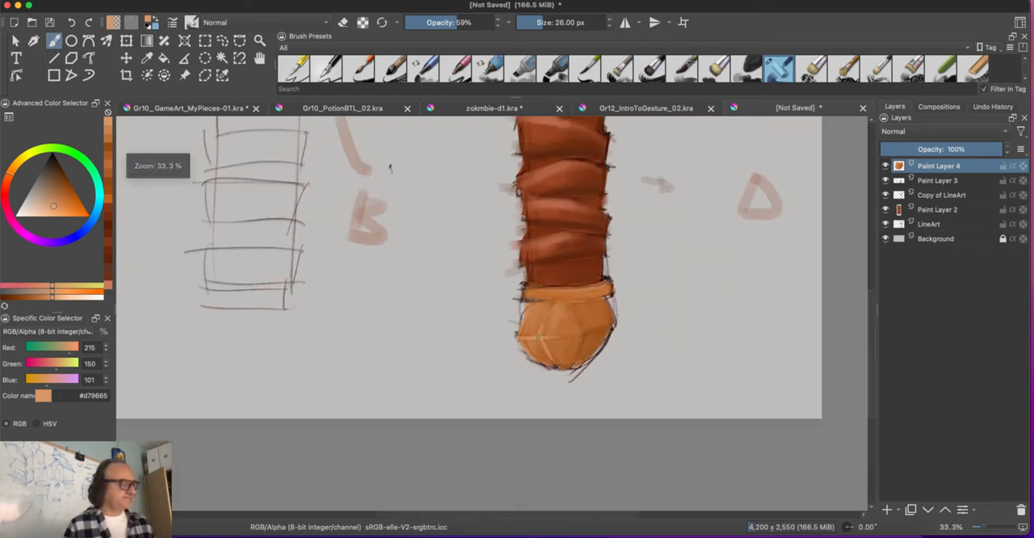
key("super+equal")
key("super+equal")
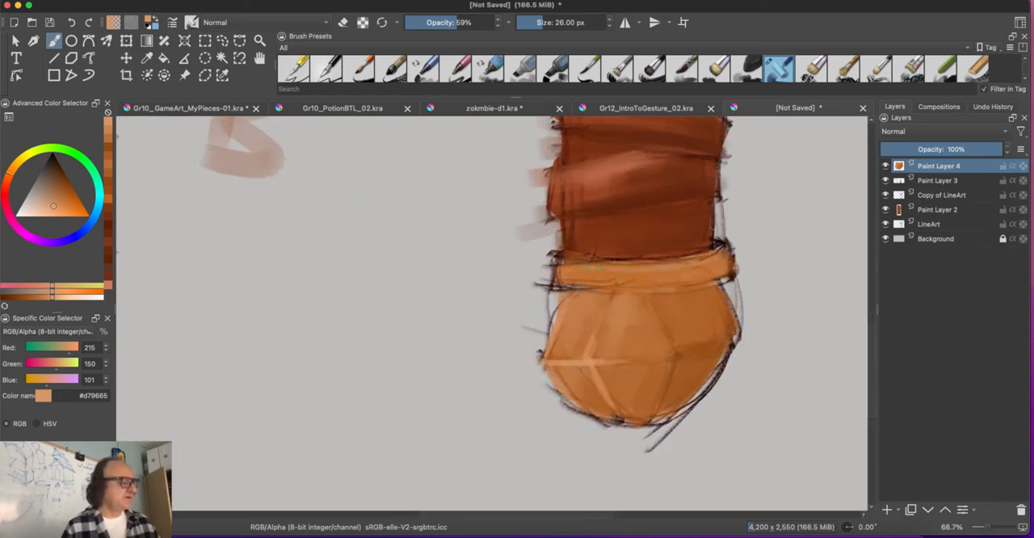
mouse_move(596, 265)
left_mouse_down()
mouse_move(557, 259)
mouse_move(603, 264)
mouse_move(556, 273)
mouse_move(568, 277)
left_mouse_up()
Step: Set the colour to #cb7e44 and the brush opacity to 34%, and add a new paint layer above Paint Layer 4
left_click(60, 203)
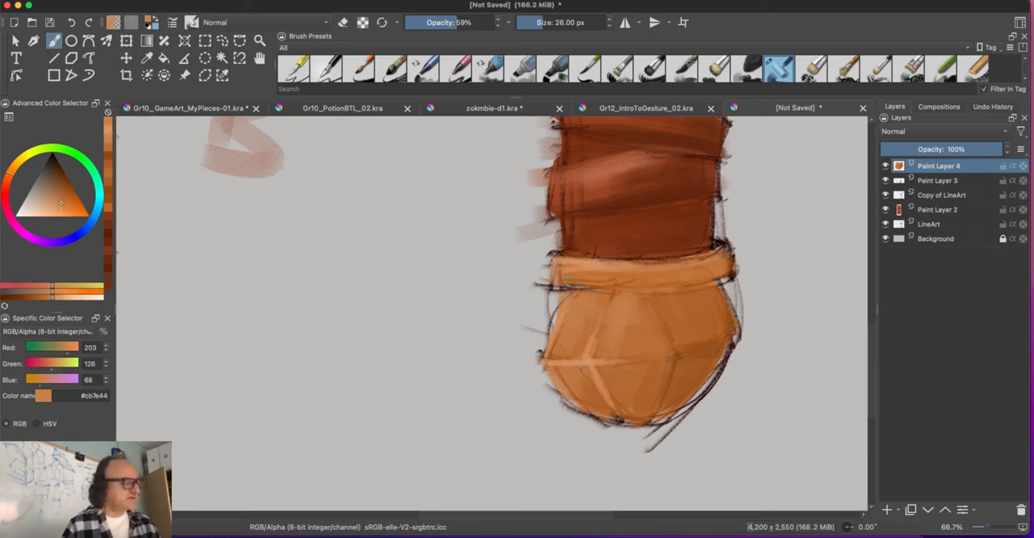
key("super+plus")
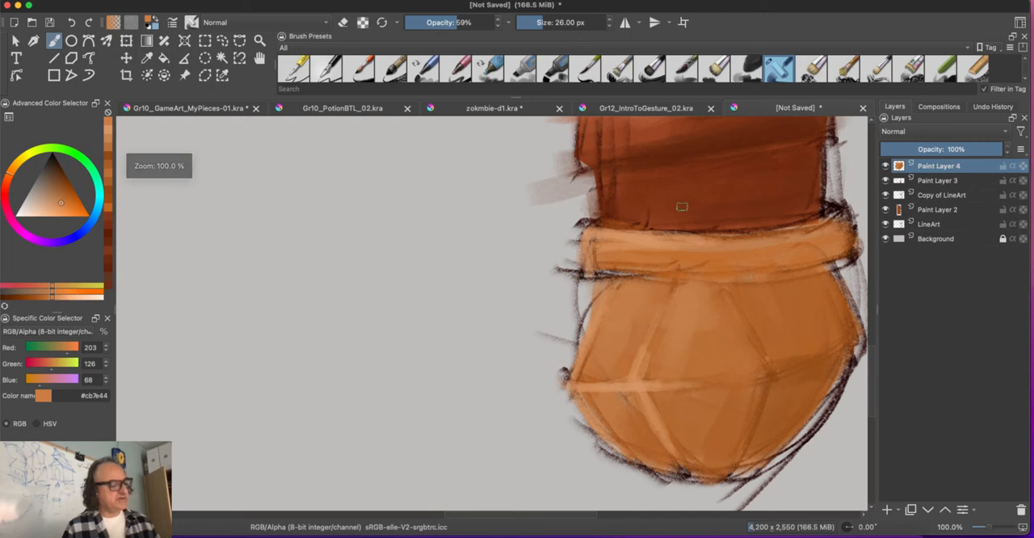
key("super+plus")
left_click_drag(458, 296, 196, 352)
left_click(430, 22)
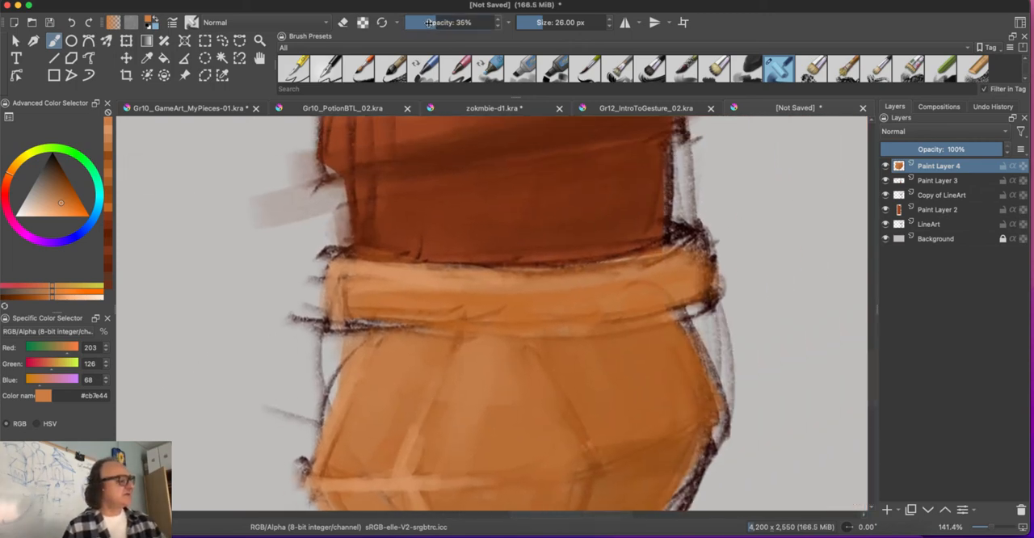
left_click_drag(429, 21, 428, 22)
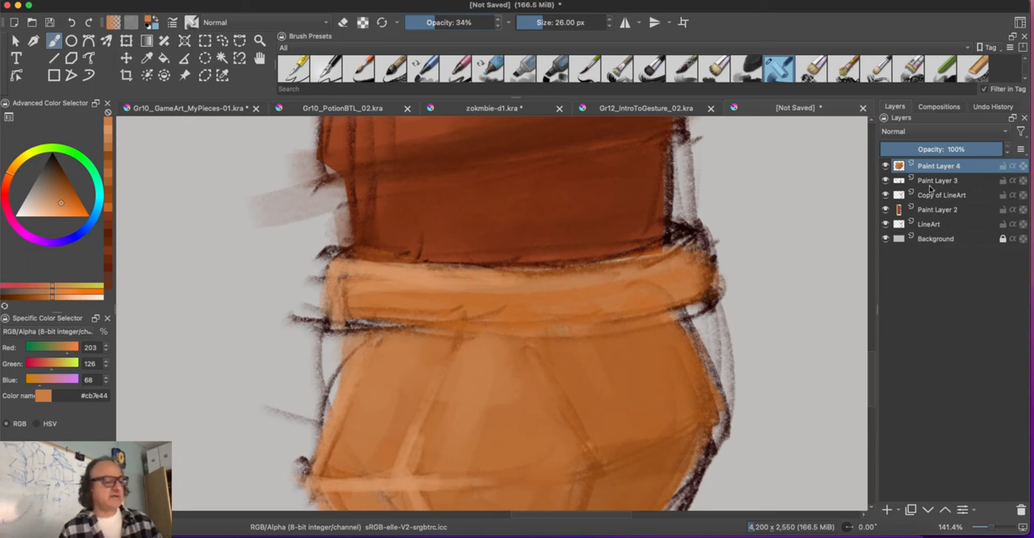
left_click(886, 510)
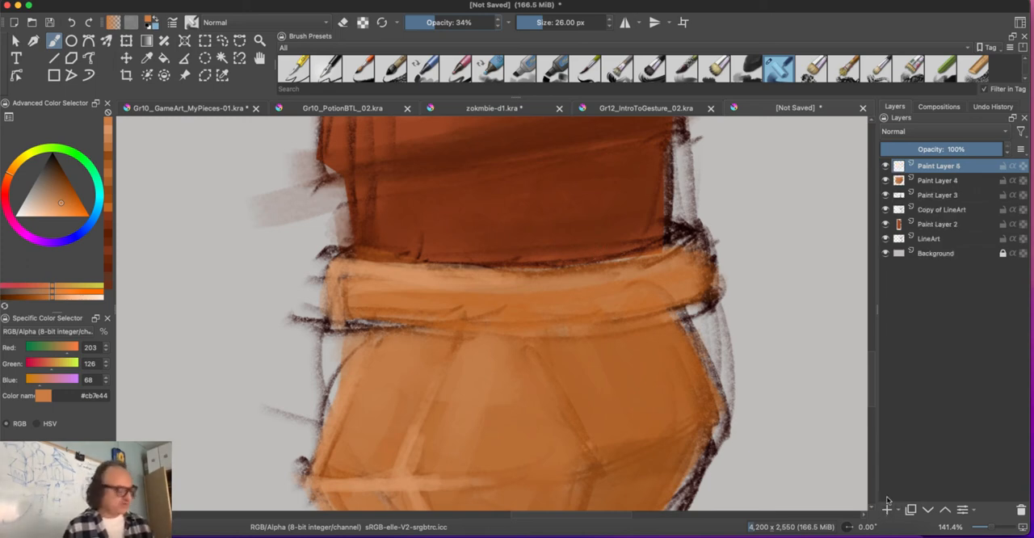
Step: Enlarge the brush to 51 px, lower its opacity to 26% and glaze reflected orange over the grip's lowest band above the collar
key("bracketright")
key("bracketright")
key("bracketright")
key("bracketright")
key("bracketright")
key("bracketright")
key("bracketright")
key("bracketright")
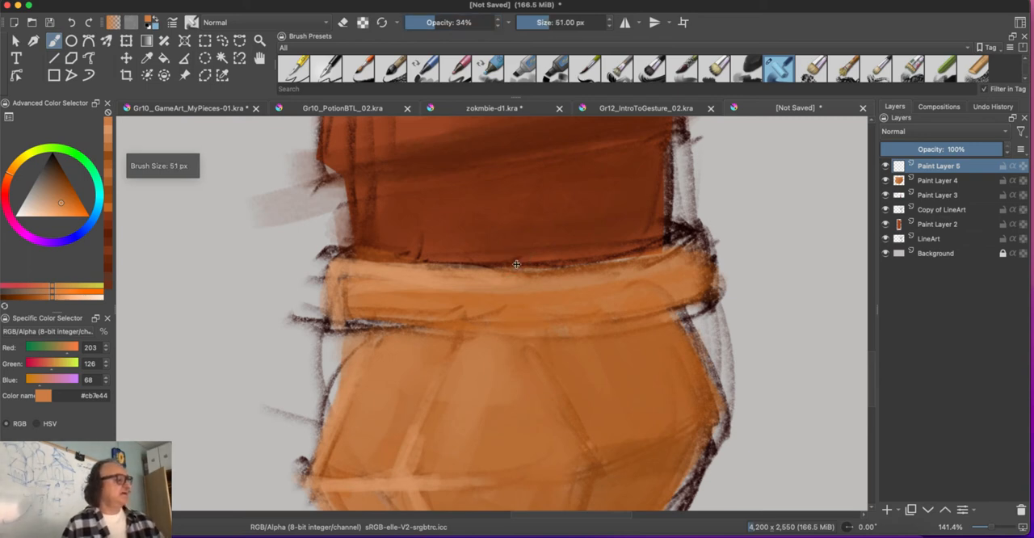
left_click_drag(436, 23, 424, 23)
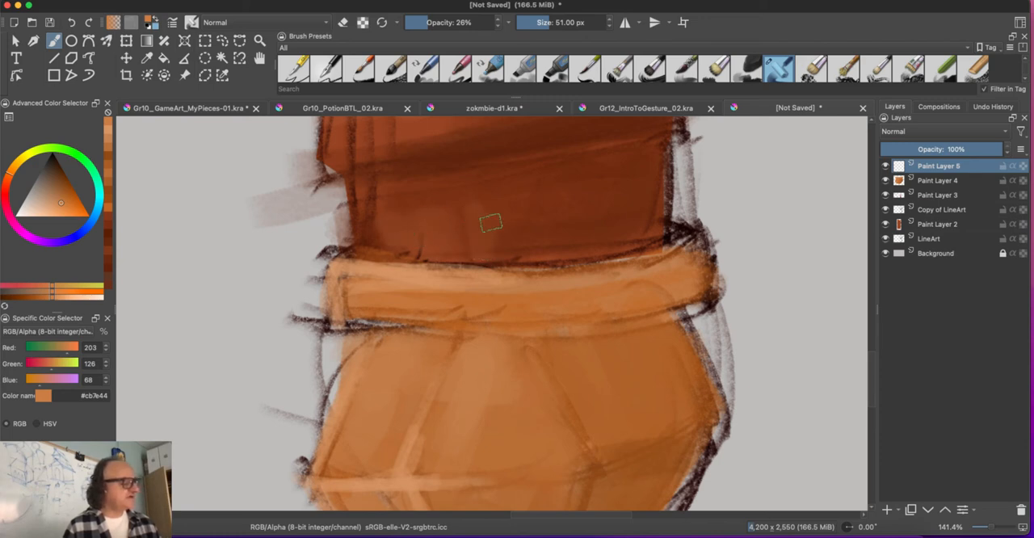
left_click_drag(490, 224, 516, 253)
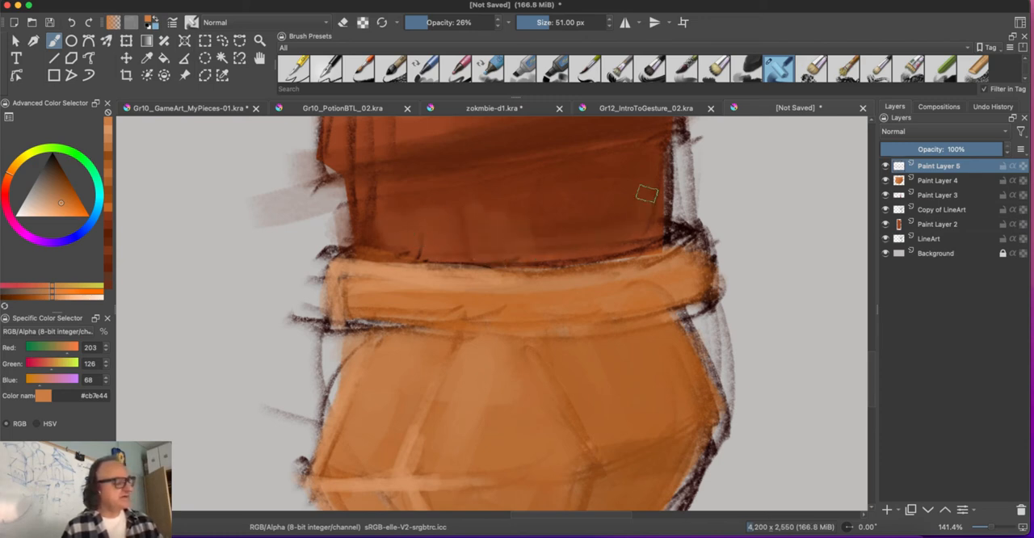
mouse_move(647, 195)
left_mouse_down()
mouse_move(630, 214)
mouse_move(591, 189)
mouse_move(556, 240)
mouse_move(468, 238)
mouse_move(455, 252)
mouse_move(431, 236)
mouse_move(373, 249)
left_mouse_up()
mouse_move(493, 247)
left_mouse_down()
mouse_move(565, 250)
mouse_move(621, 216)
mouse_move(634, 219)
mouse_move(592, 204)
mouse_move(555, 234)
mouse_move(517, 216)
mouse_move(491, 239)
left_mouse_up()
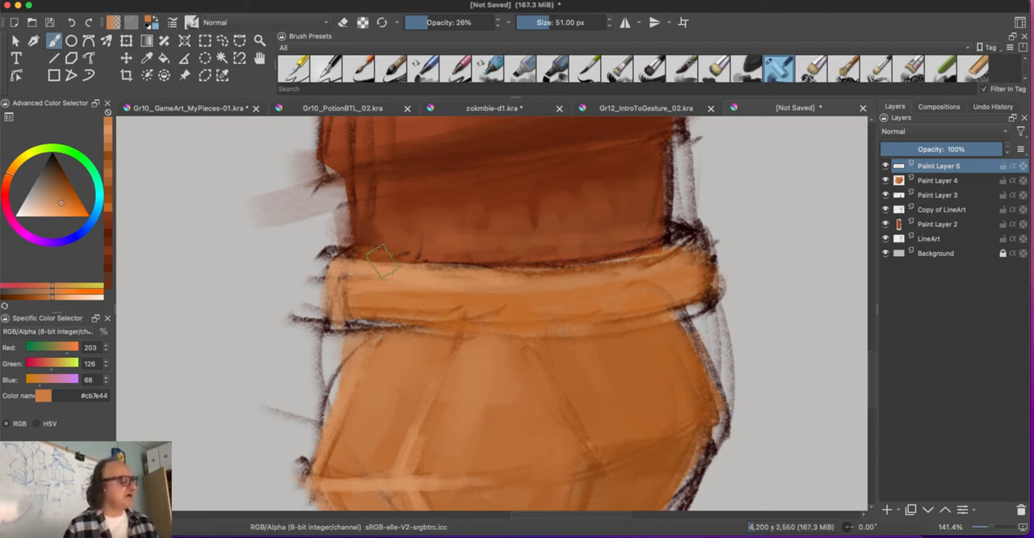
Step: Add another paint layer on top and sample the reddish brown #944220 from the middle of a grip wrap
mouse_move(422, 237)
left_mouse_down()
mouse_move(483, 409)
mouse_move(445, 312)
mouse_move(418, 429)
mouse_move(445, 413)
left_mouse_up()
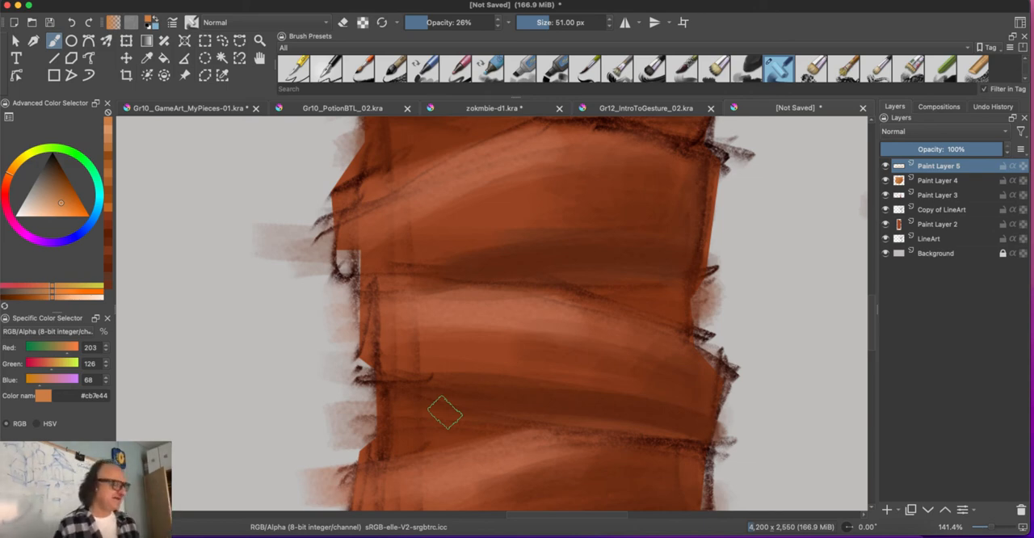
left_click(886, 510)
left_click_drag(516, 231, 488, 273)
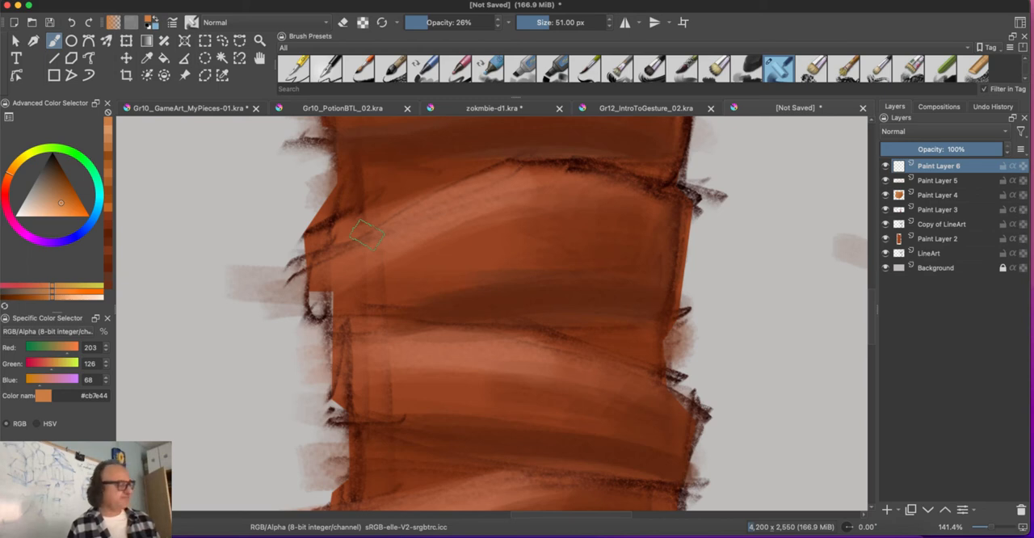
left_click(513, 239, "ctrl")
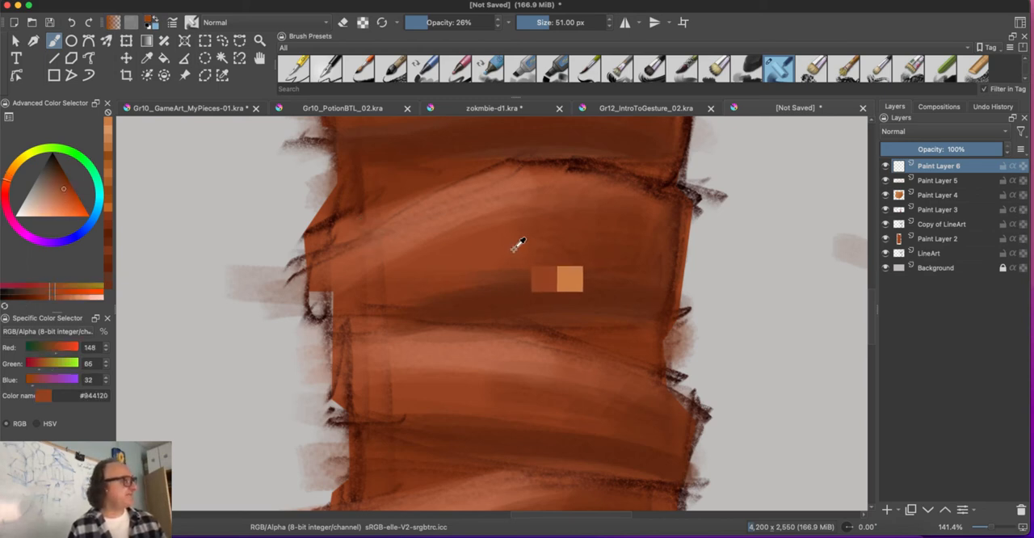
Step: Set the brush to 26 px and 56% opacity, darken the colour to #853412 and paint a small dent on the wrap
key("bracketleft")
key("bracketleft")
key("bracketleft")
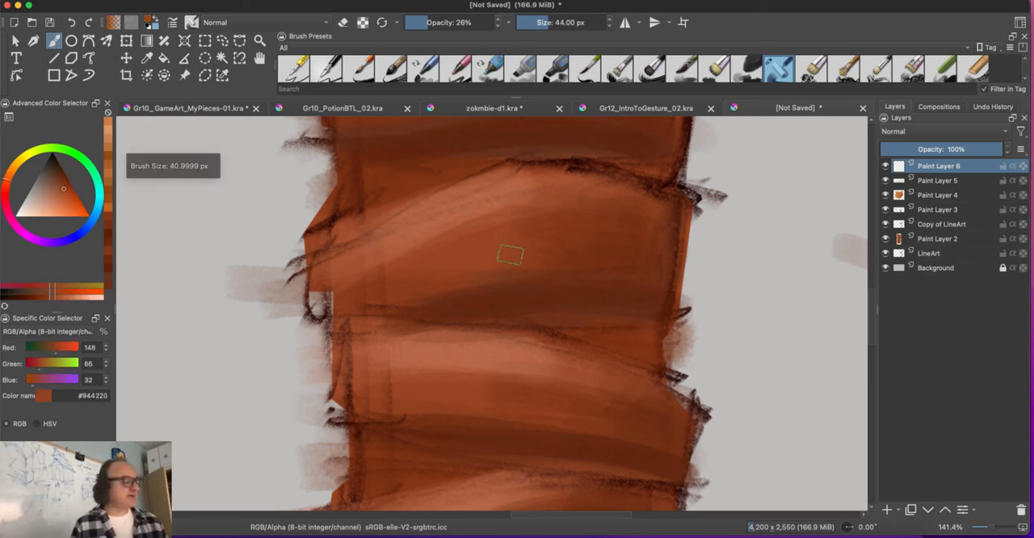
key("bracketleft")
key("bracketleft")
key("bracketleft")
key("bracketleft")
left_click(455, 23)
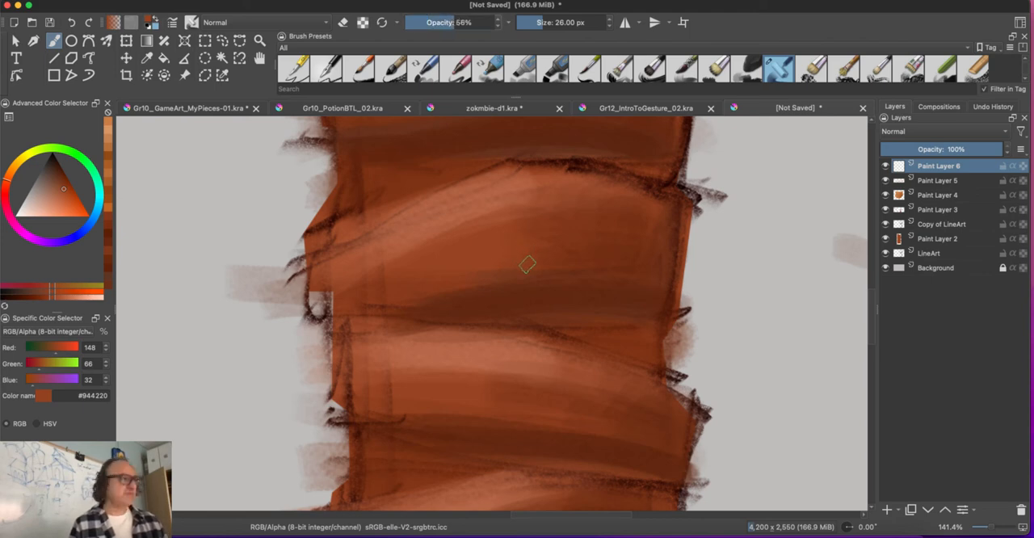
key("plus")
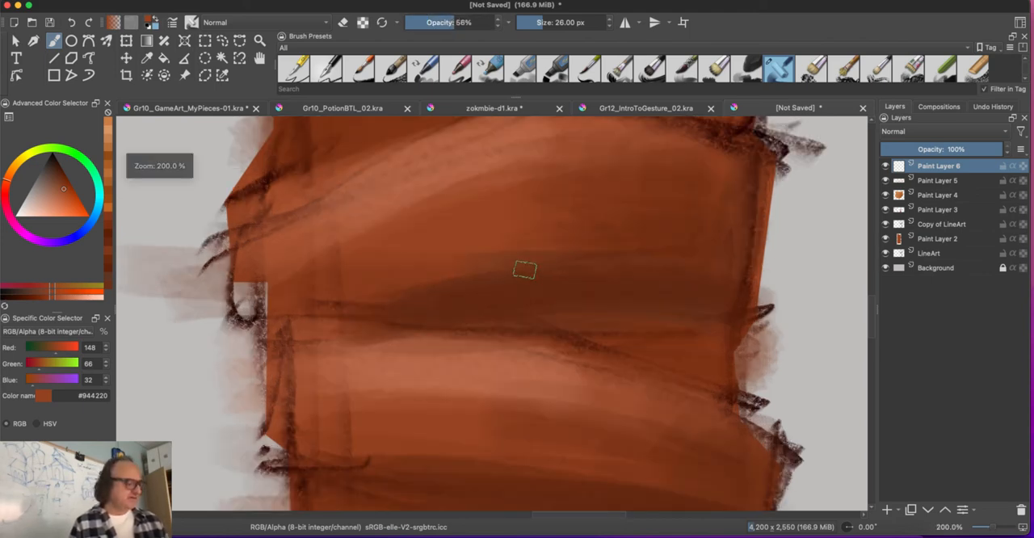
left_click_drag(67, 194, 70, 179)
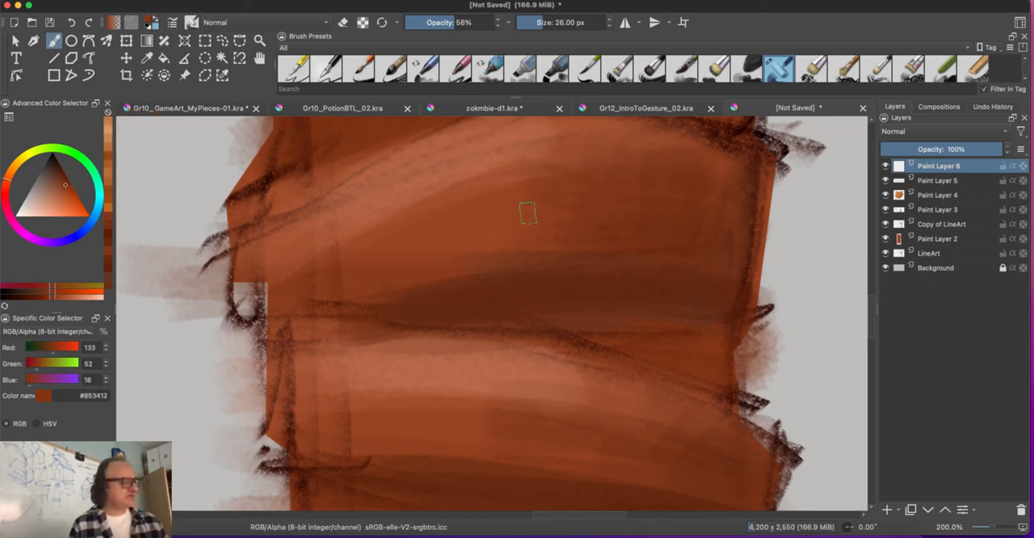
left_click_drag(522, 228, 524, 235)
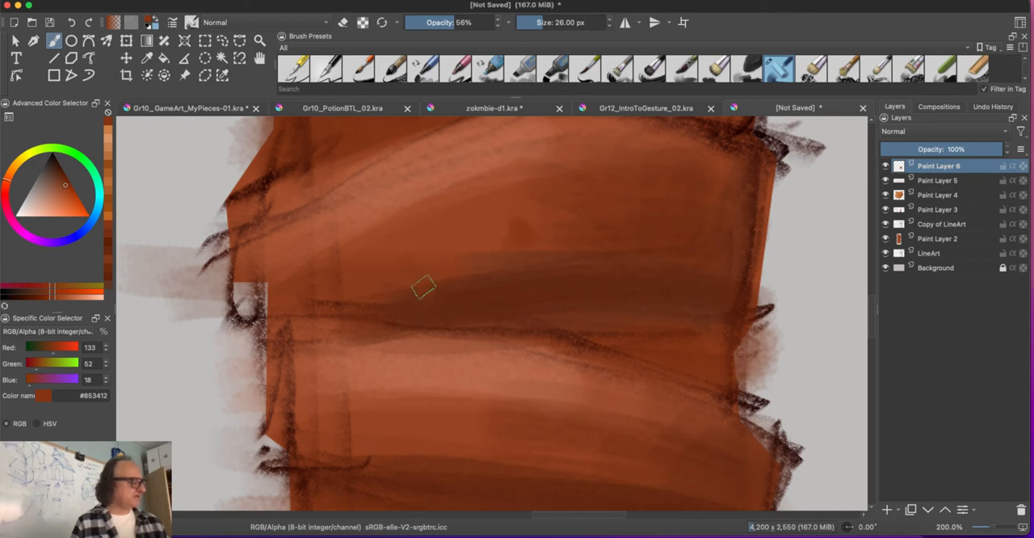
Step: With an 18 px brush at 66% opacity, paint a diagonal scratch in #5a1d03 across the wrap's shadow and darken the dent
key("bracketleft")
key("bracketleft")
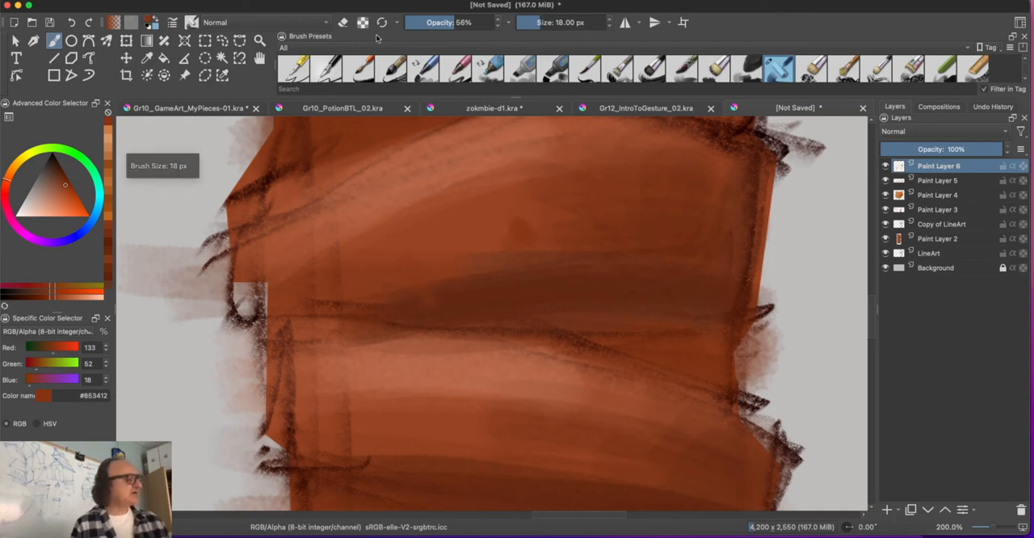
key("i")
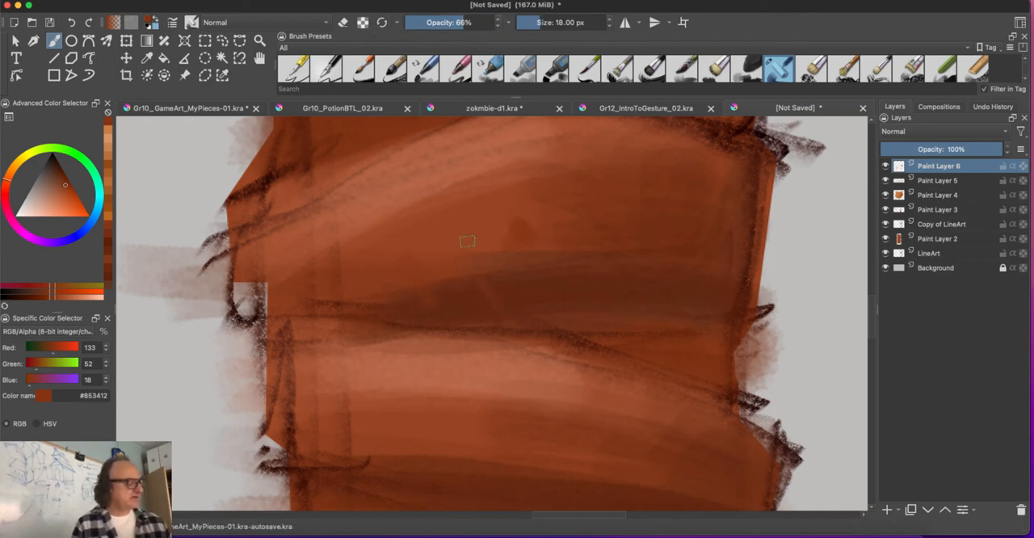
left_click(60, 182)
left_click_drag(60, 183, 63, 173)
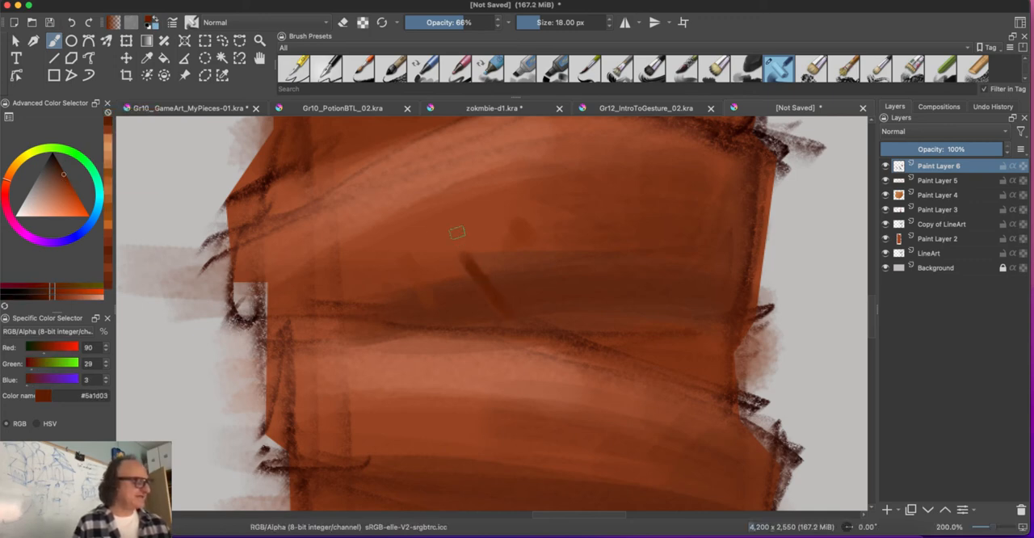
left_click_drag(461, 256, 517, 320)
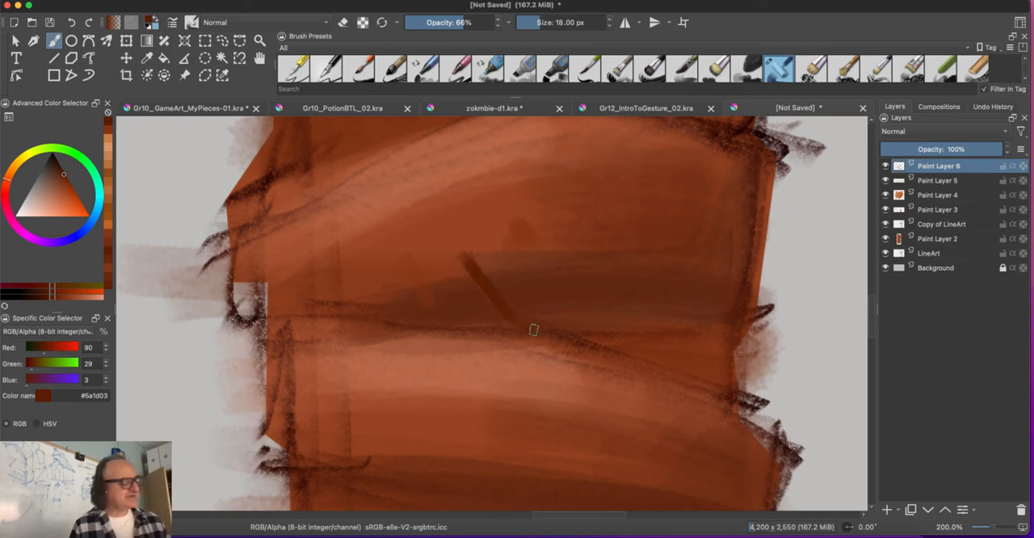
left_click_drag(529, 238, 524, 236)
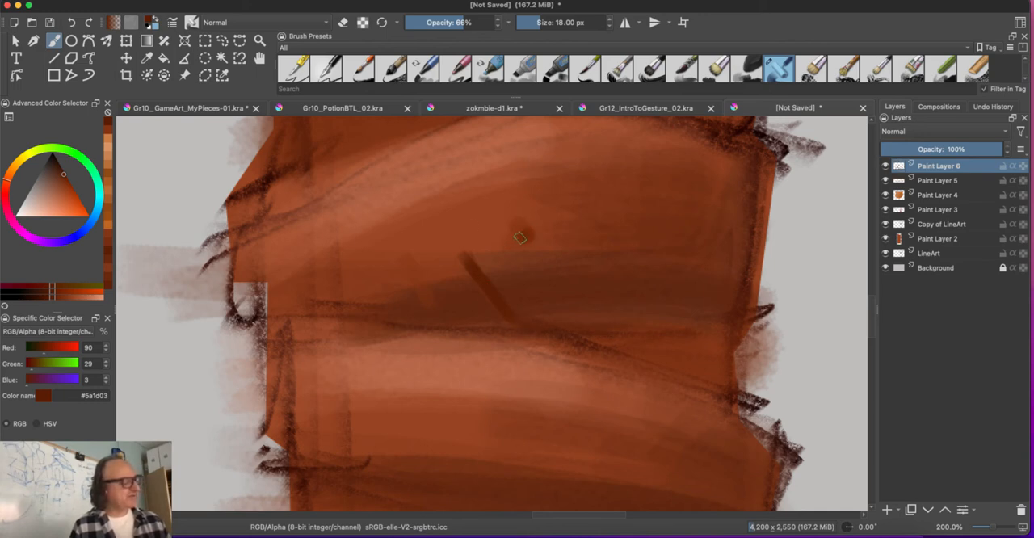
Step: Lower the brush opacity to 58% and paint a slanted dark nick at the left of the next wrap down
key("i")
key("i")
key("i")
key("i")
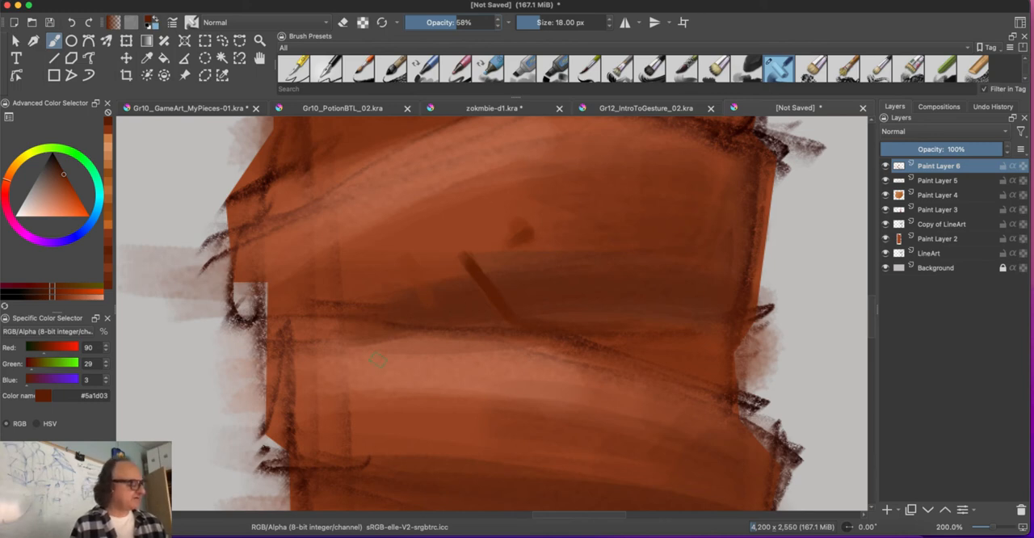
scroll(404, 364, "down", 3)
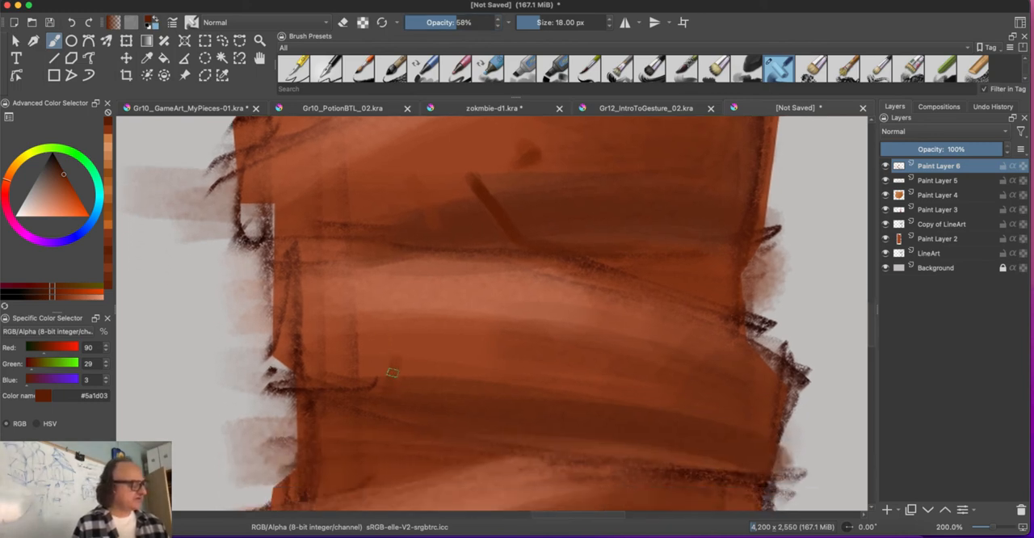
left_click_drag(380, 394, 397, 361)
left_click_drag(387, 394, 405, 339)
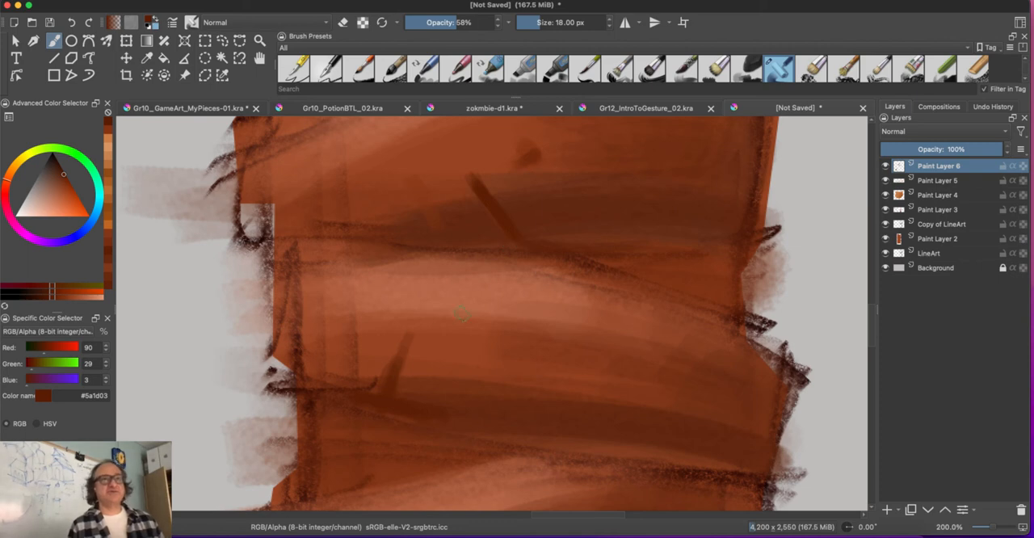
Step: Darken the colour to #4e1d09, reduce the brush to 9 px and add finer dark accents to the dent and scratches
left_click_drag(64, 176, 72, 169)
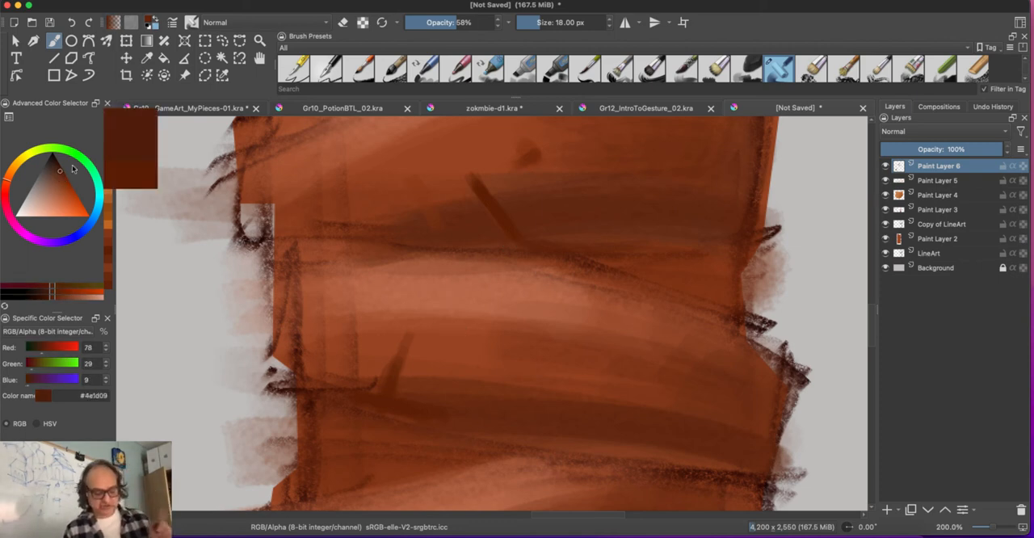
key("bracketleft")
key("bracketleft")
key("bracketleft")
key("bracketleft")
key("bracketleft")
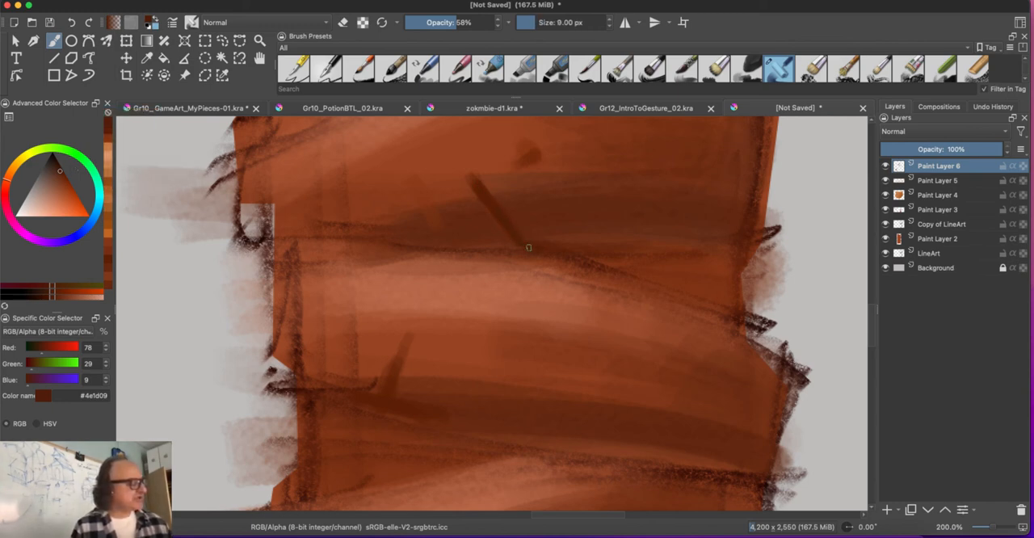
left_click_drag(529, 153, 535, 159)
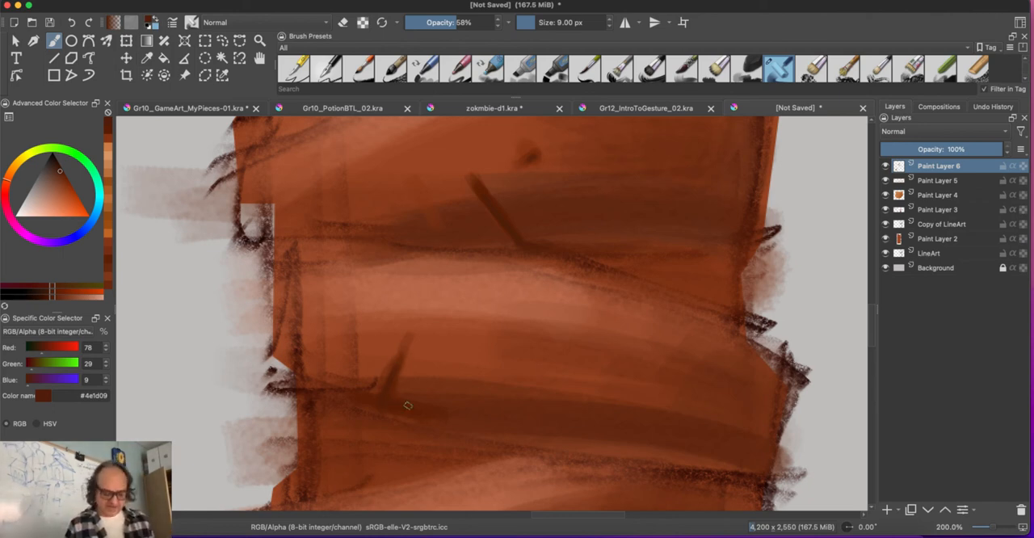
Step: Sample a lighter brown, #914828, adjust the brush to 7 px and paint a light edge along the diagonal scratch
left_click(487, 182, "ctrl")
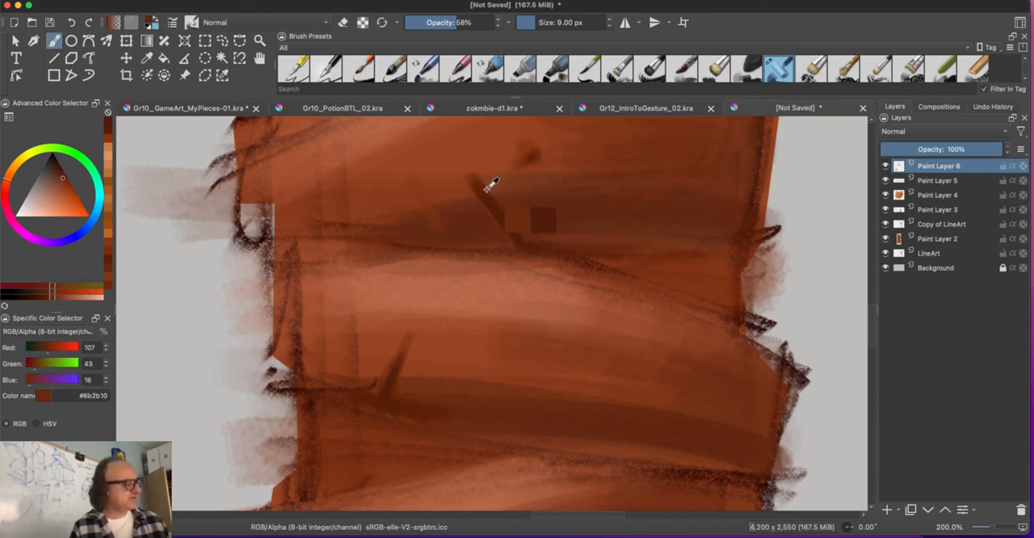
left_click(476, 180, "ctrl")
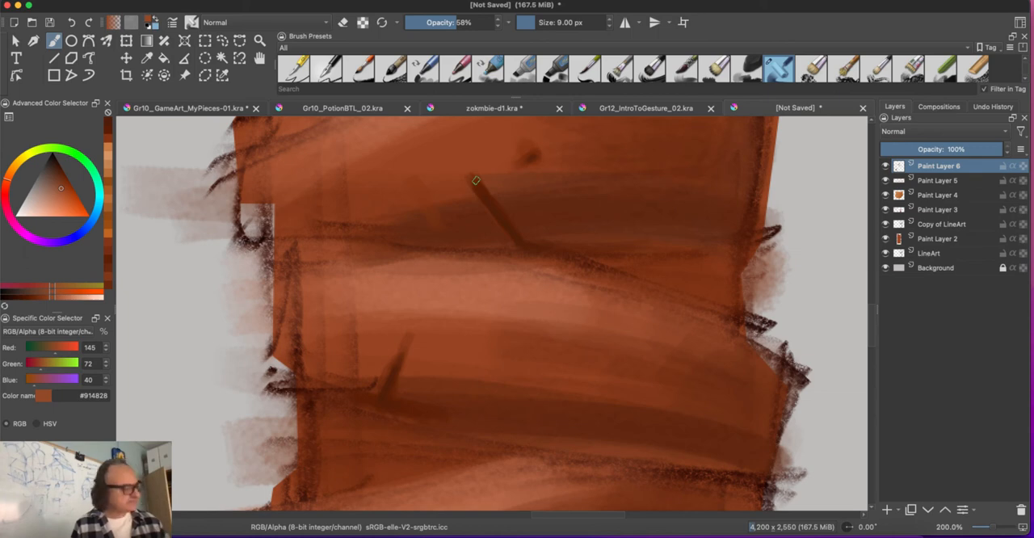
key("bracketleft")
key("bracketleft")
key("bracketleft")
key("bracketleft")
key("bracketleft")
key("bracketleft")
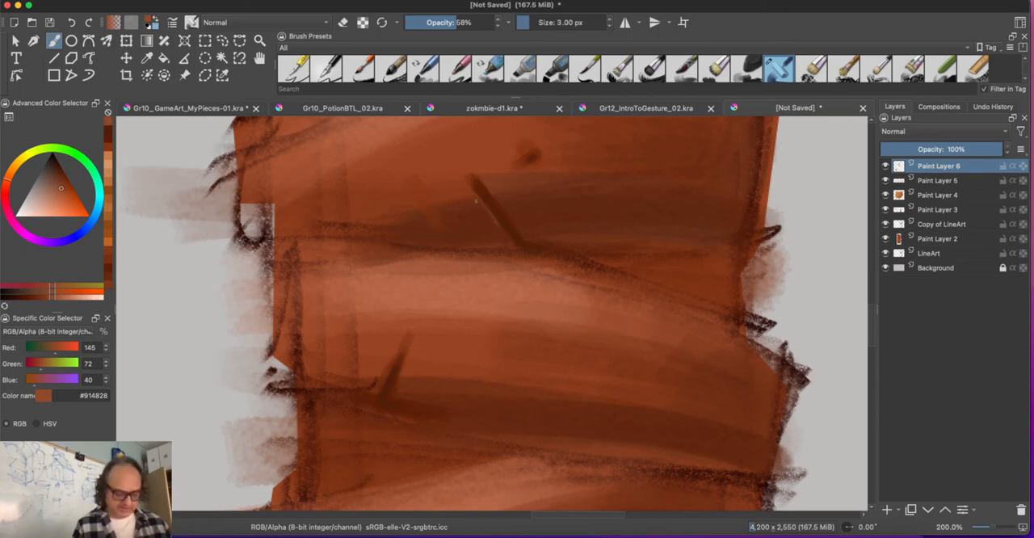
key("bracketright")
key("bracketright")
key("bracketright")
key("bracketright")
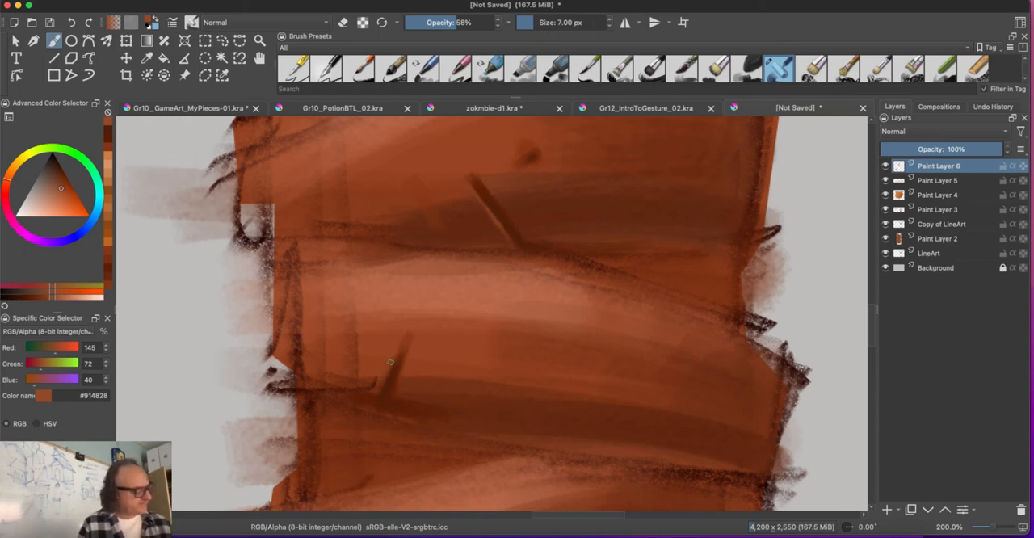
Step: Brighten the colour to #a55431 and highlight the edges of the scratch, the nick on the next wrap and the dent
left_click(482, 190, "ctrl")
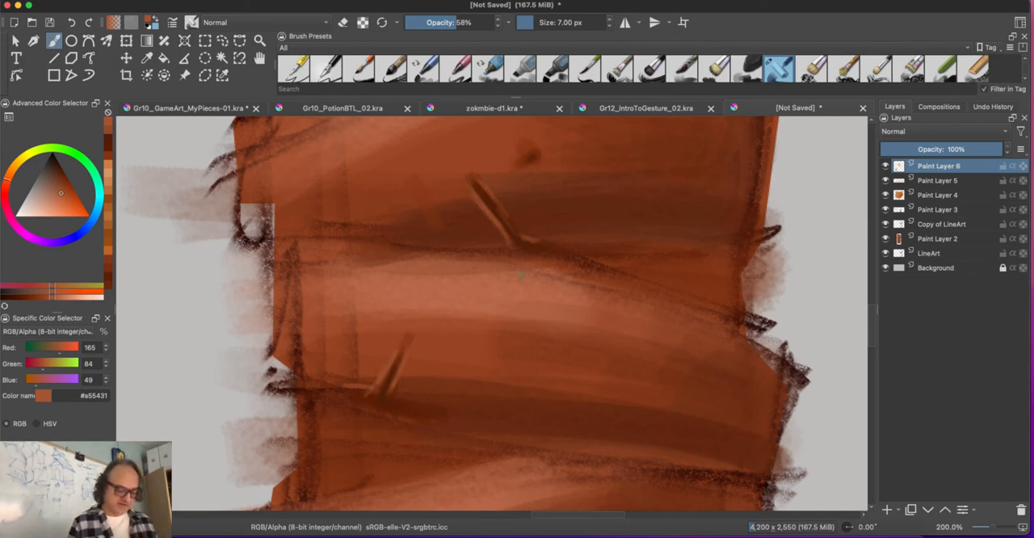
key("minus")
key("minus")
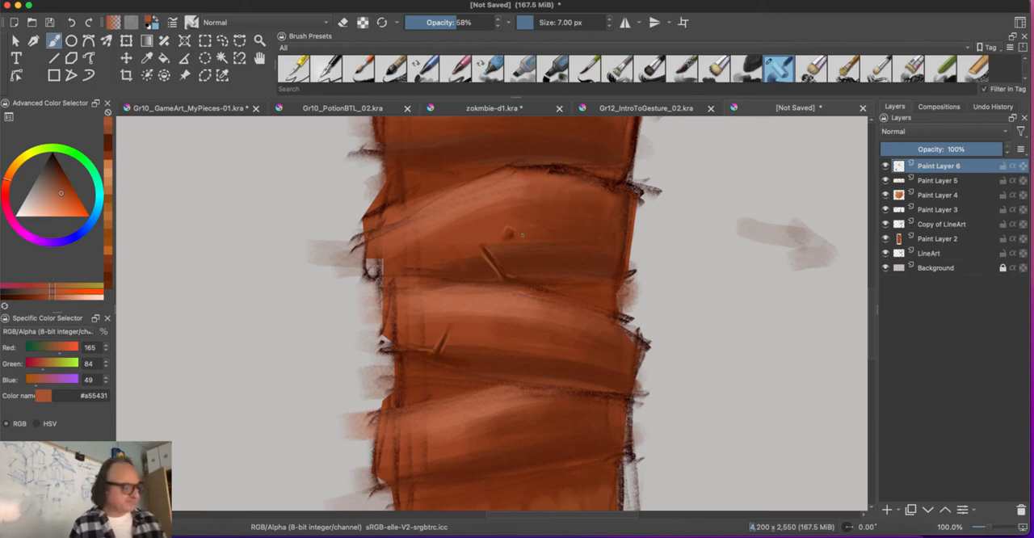
Step: Sample a dark brown, shift it to #431e0f and deepen the crease between the two scratched wraps
left_click(491, 262, "ctrl")
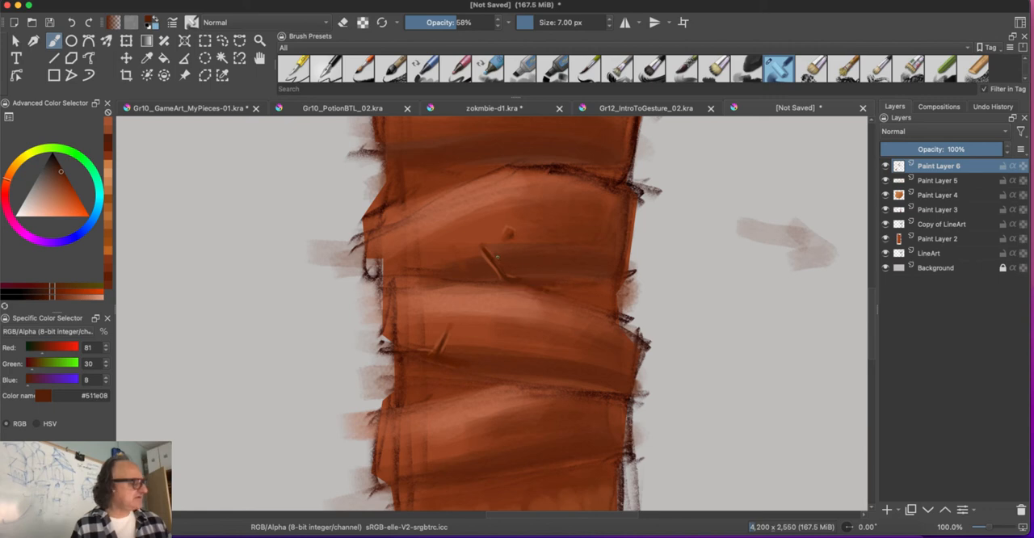
left_click(56, 168)
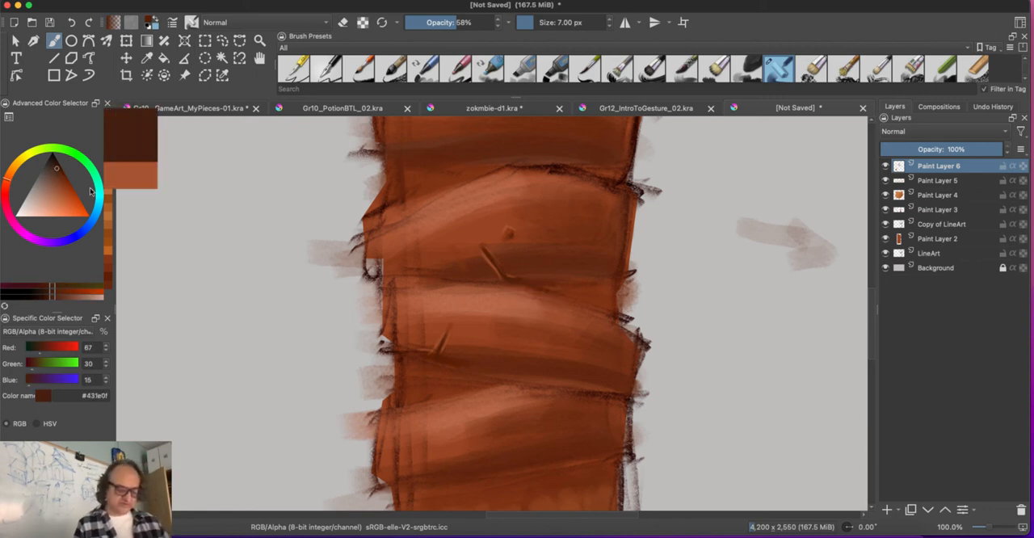
scroll(516, 234, "up", 2)
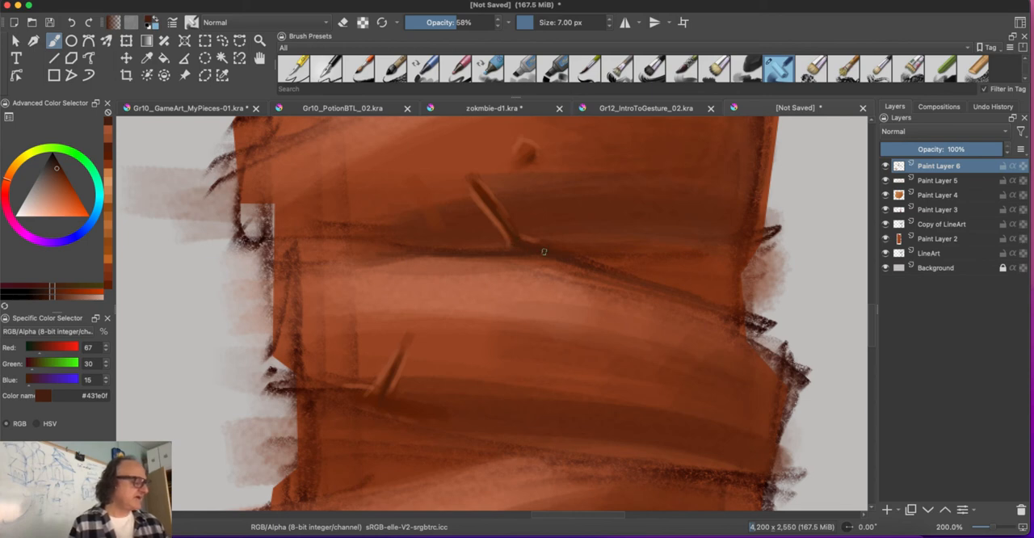
left_click_drag(334, 395, 414, 280)
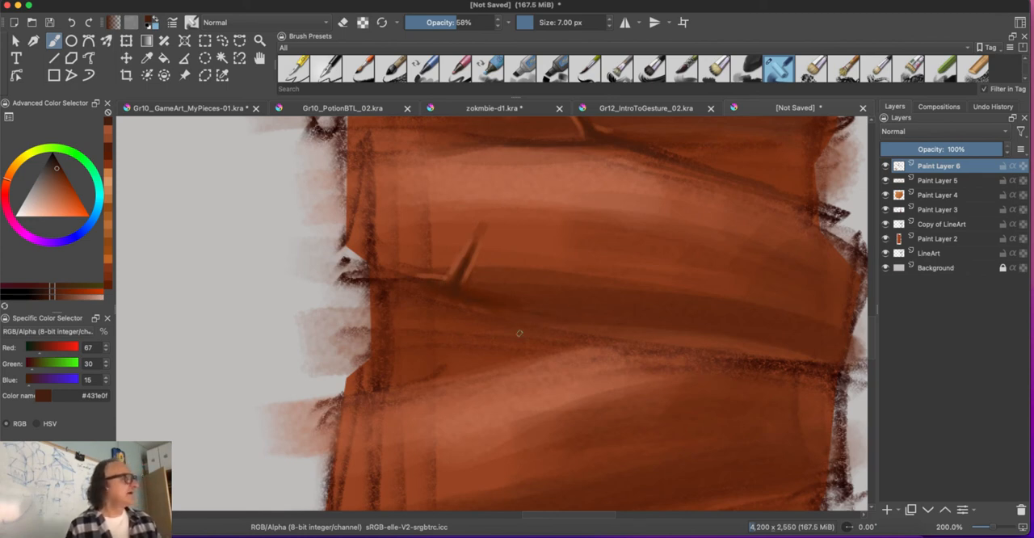
Step: Paint thin vertical cracks on the shaded side of the next wrap down, strengthening them with a 5 px brush at 72% opacity
mouse_move(294, 391)
left_mouse_down()
mouse_move(417, 420)
mouse_move(420, 362)
mouse_move(688, 286)
mouse_move(399, 371)
mouse_move(267, 393)
mouse_move(423, 364)
mouse_move(448, 332)
mouse_move(224, 258)
mouse_move(242, 262)
left_mouse_up()
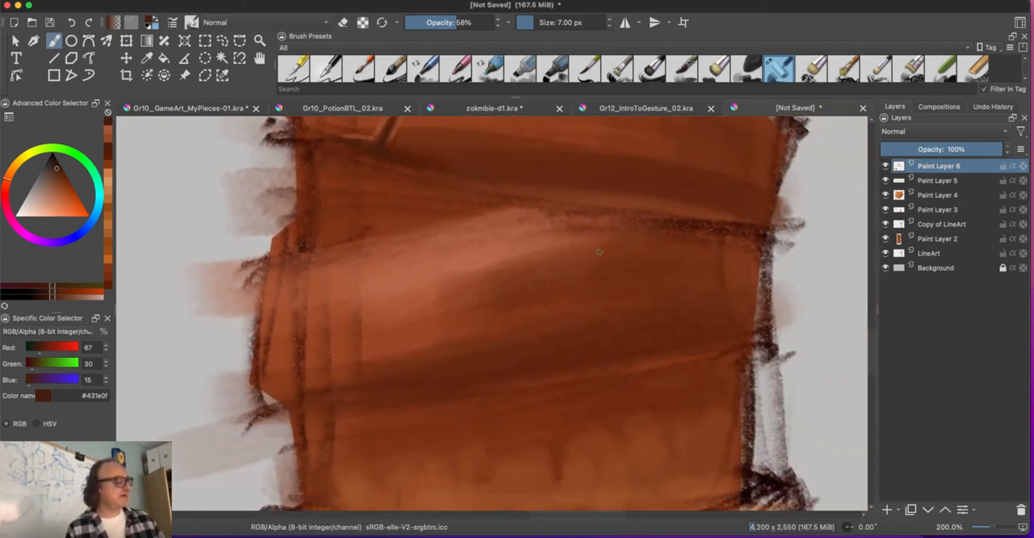
left_click_drag(632, 248, 627, 320)
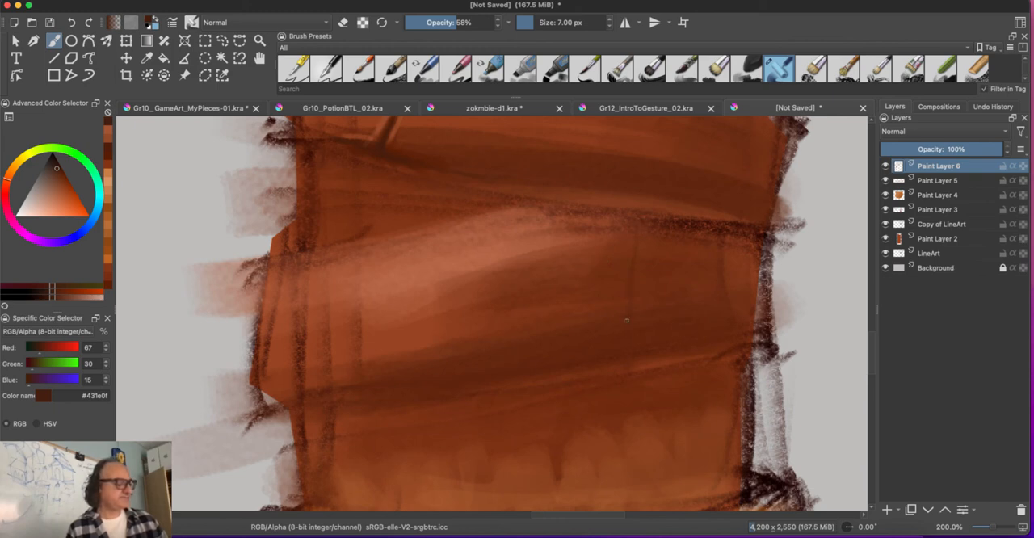
mouse_move(527, 211)
left_mouse_down()
mouse_move(529, 325)
mouse_move(518, 278)
mouse_move(525, 355)
left_mouse_up()
left_click_drag(640, 236, 628, 349)
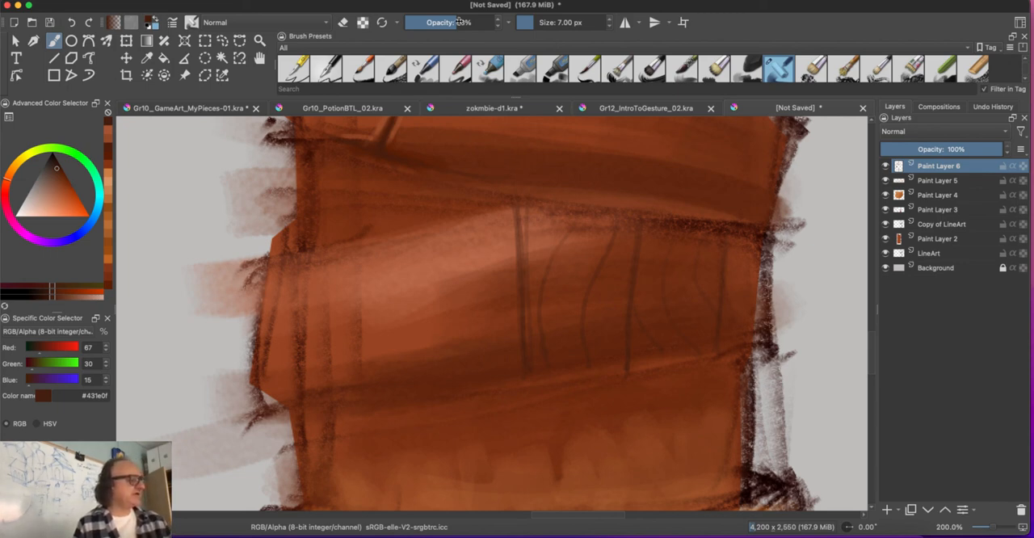
left_click_drag(458, 22, 470, 21)
key("bracketleft")
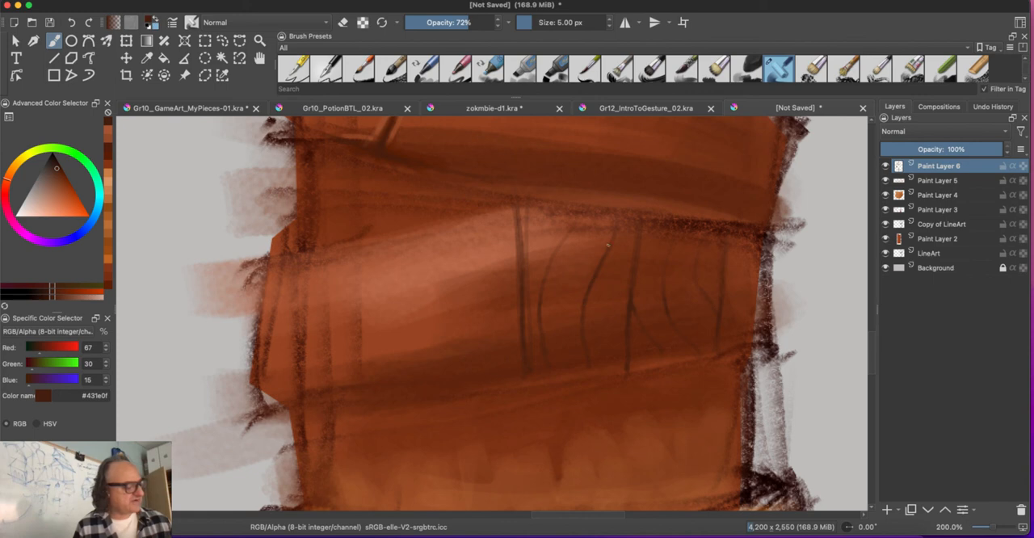
Step: Add fine highlights beside the cracks in #9e5c40, with brighter accents in #ba7456 around the central forked crack
left_click(56, 191)
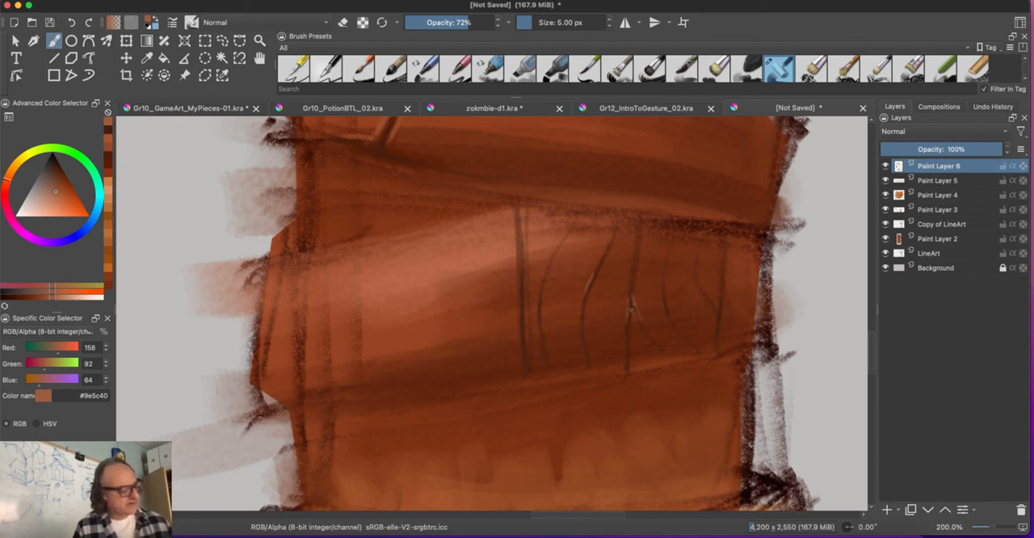
left_click_drag(631, 307, 632, 325)
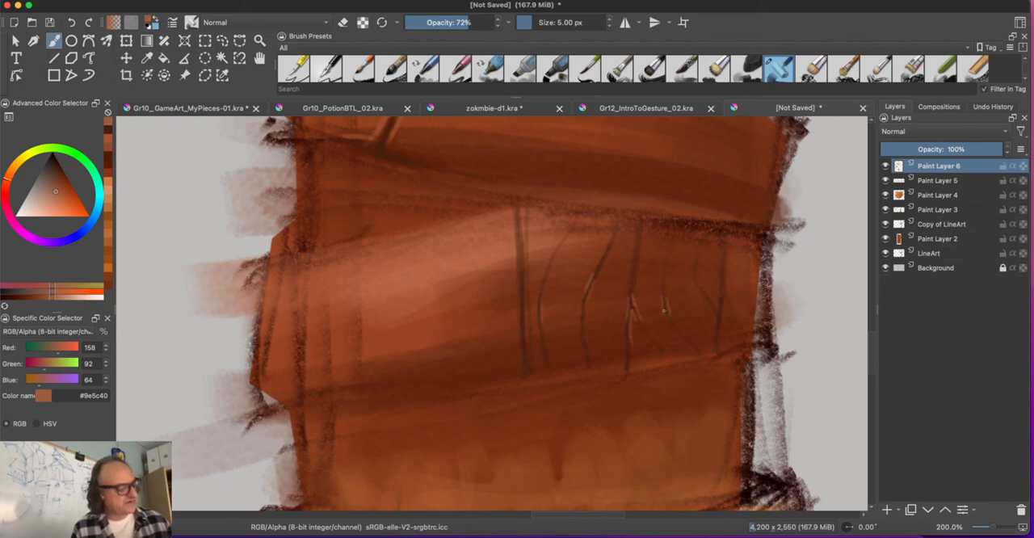
left_click_drag(664, 312, 660, 285)
left_click(53, 199)
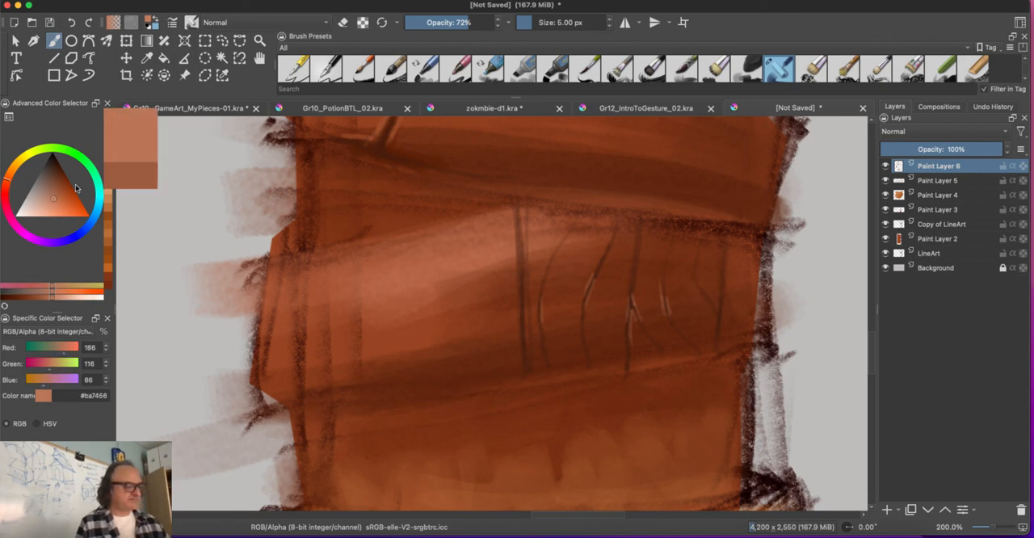
left_click_drag(633, 293, 628, 323)
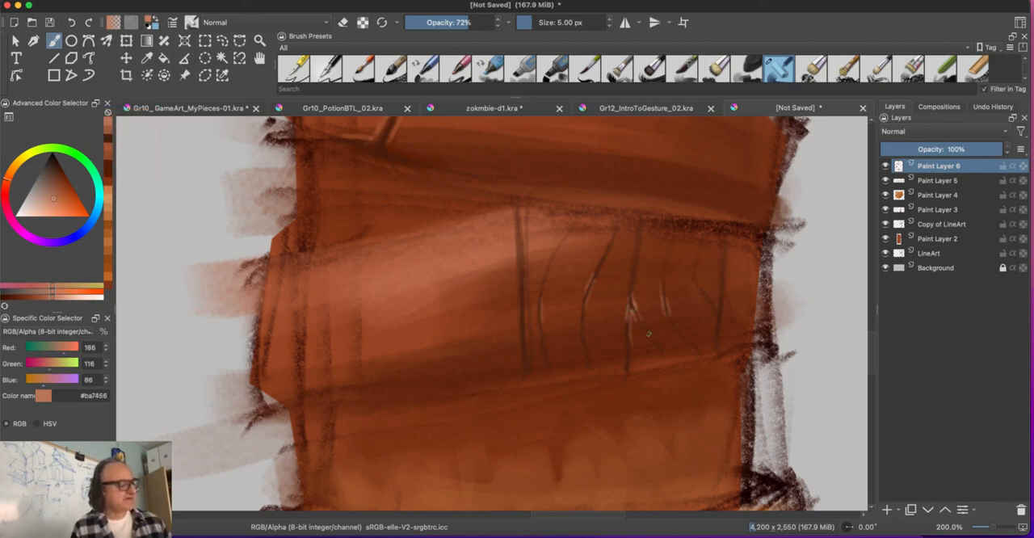
key("super+minus")
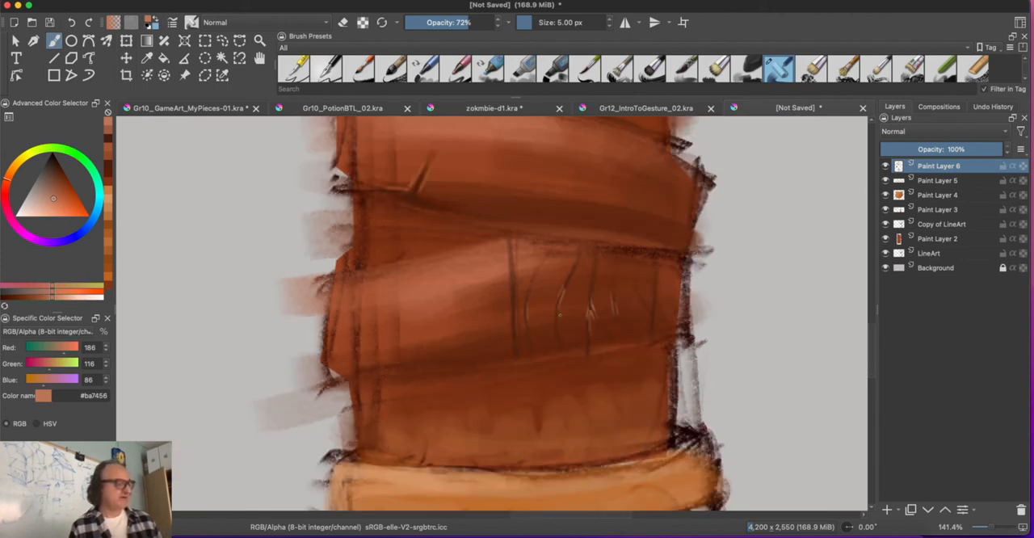
key("super+equal")
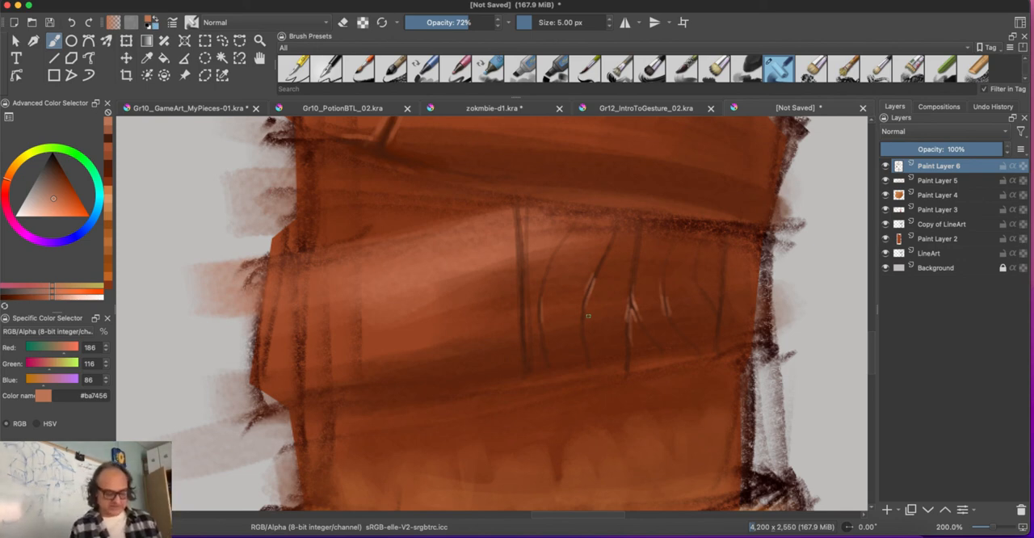
Step: With a 22 px brush, shade the leather between the cracks in sampled browns such as #6a2a11 and #7b361b, then in #67250b
key("bracketright")
key("bracketright")
key("bracketright")
key("bracketright")
key("bracketright")
key("bracketright")
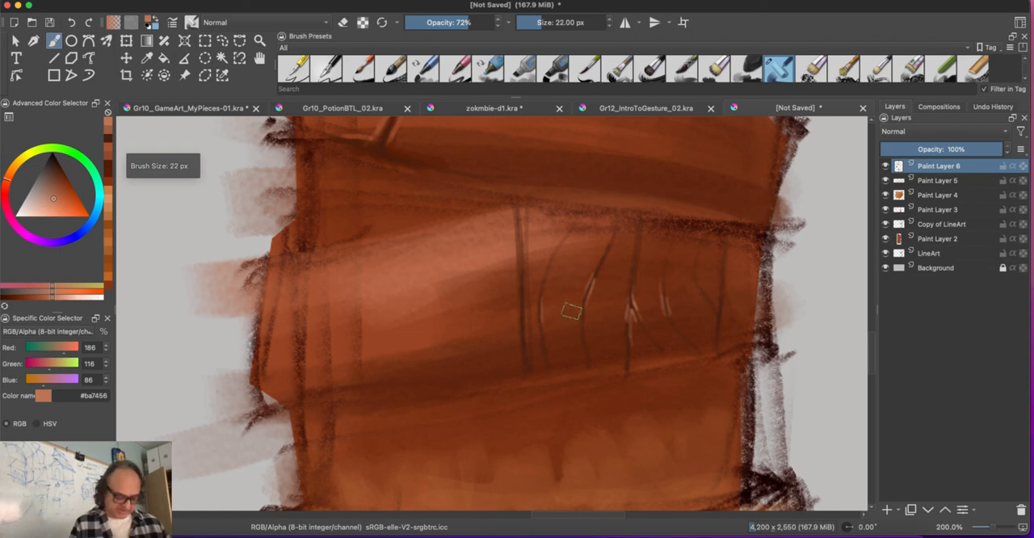
left_click(619, 321, "ctrl")
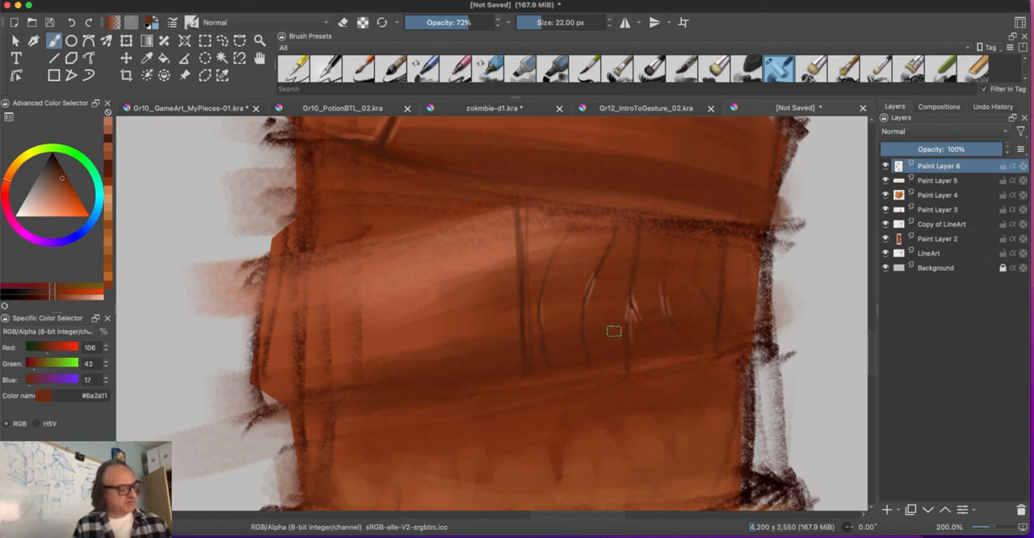
left_click_drag(589, 317, 600, 322)
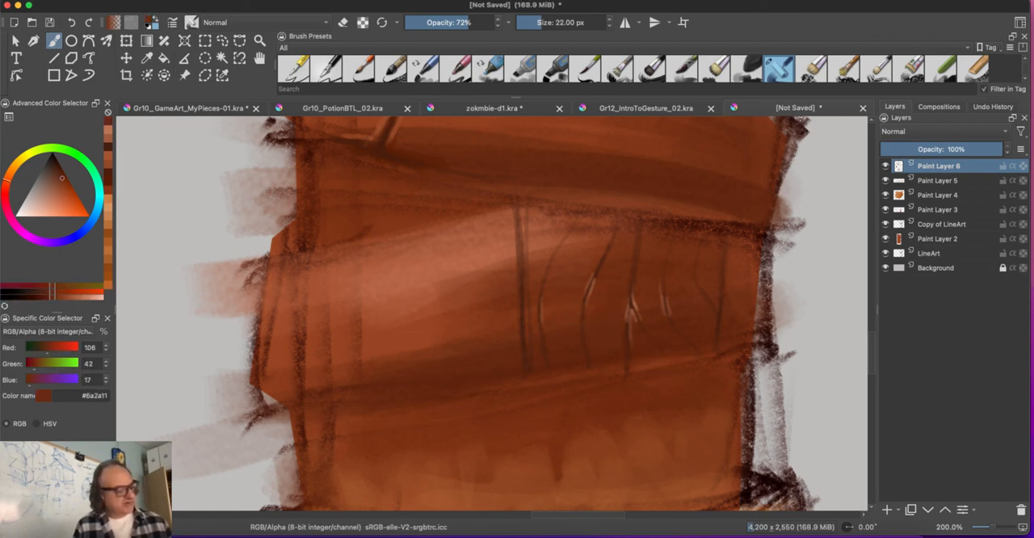
left_click(611, 270, "ctrl")
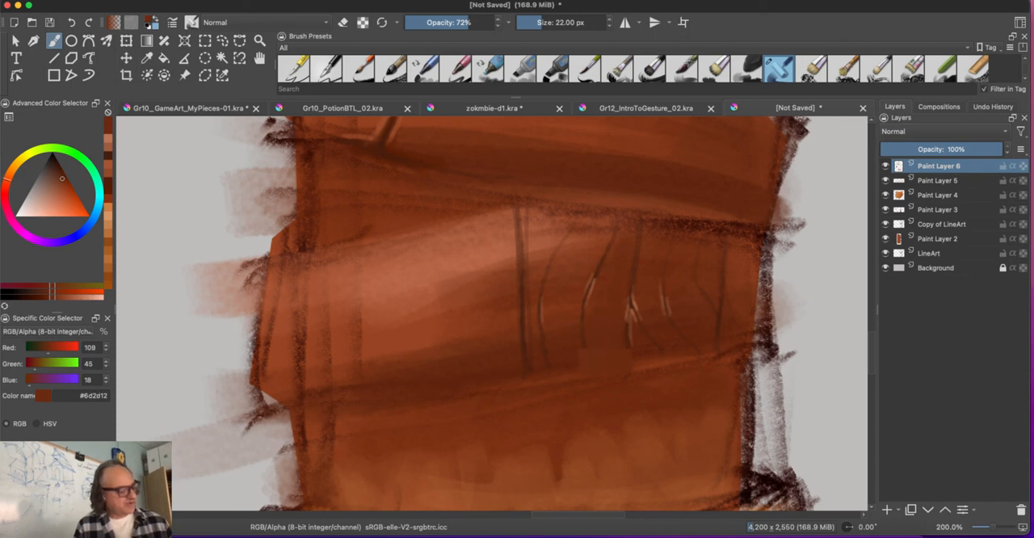
mouse_move(569, 287)
left_mouse_down()
mouse_move(566, 328)
mouse_move(556, 297)
mouse_move(556, 332)
left_mouse_up()
left_click(572, 276, "ctrl")
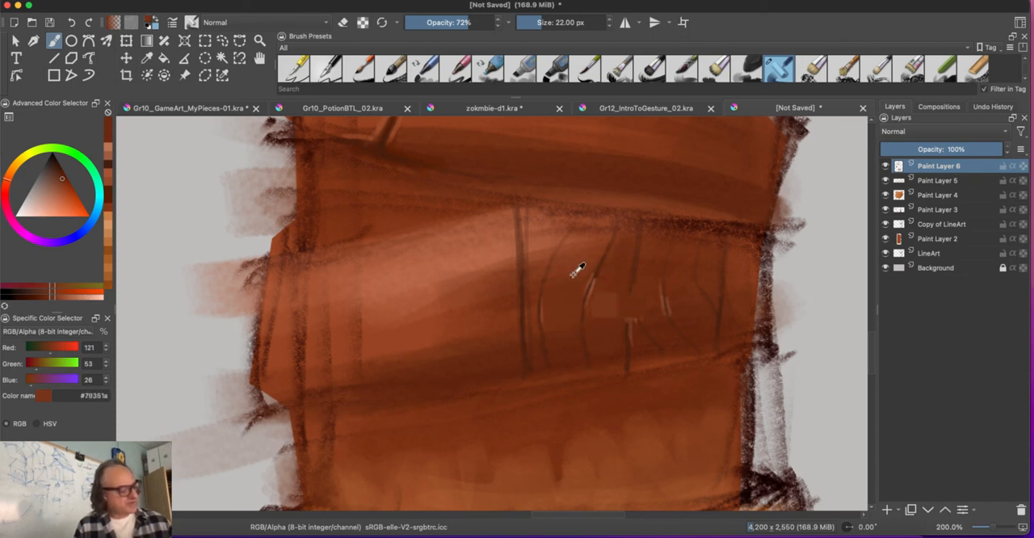
mouse_move(585, 255)
left_mouse_down()
mouse_move(569, 271)
mouse_move(576, 250)
left_mouse_up()
left_click(567, 275, "ctrl")
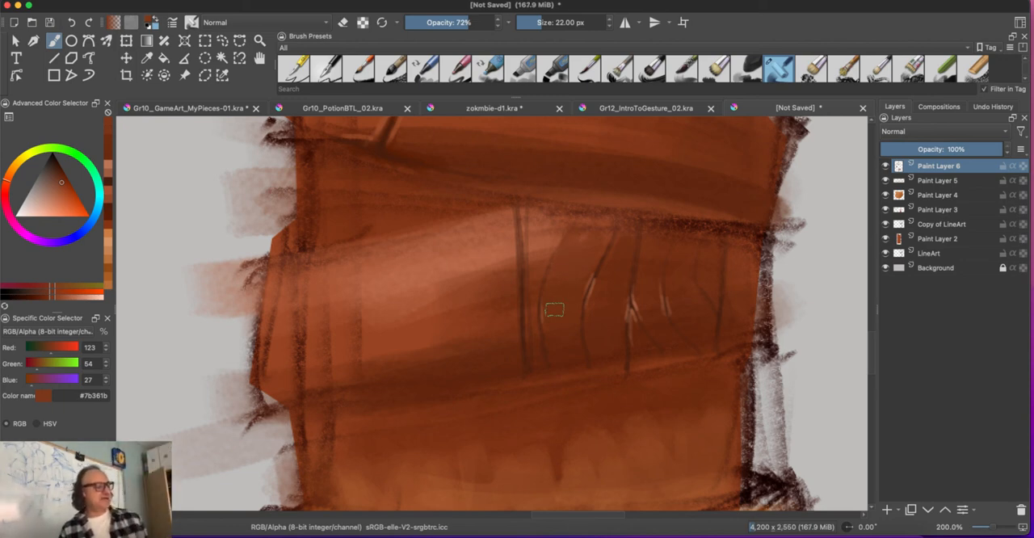
left_click(64, 180)
left_click_drag(64, 180, 63, 177)
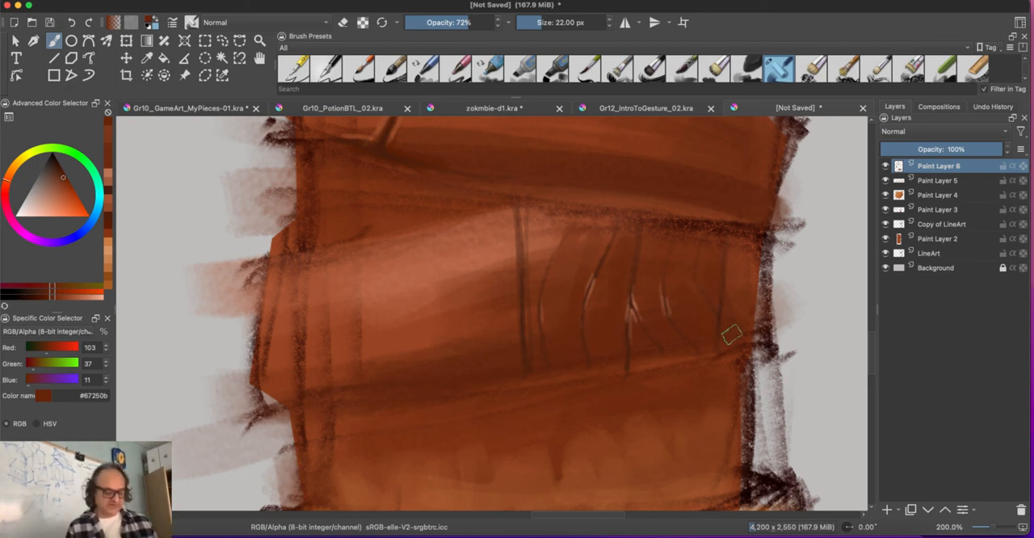
Step: With a 3 px brush, retrace the cracks beside their highlights in #502210 and deepen the forked lines in #37170b
key("bracketleft")
key("bracketleft")
key("bracketleft")
key("bracketleft")
key("bracketleft")
left_click(630, 306, "ctrl")
left_click_drag(631, 302, 638, 324)
left_click_drag(660, 278, 667, 309)
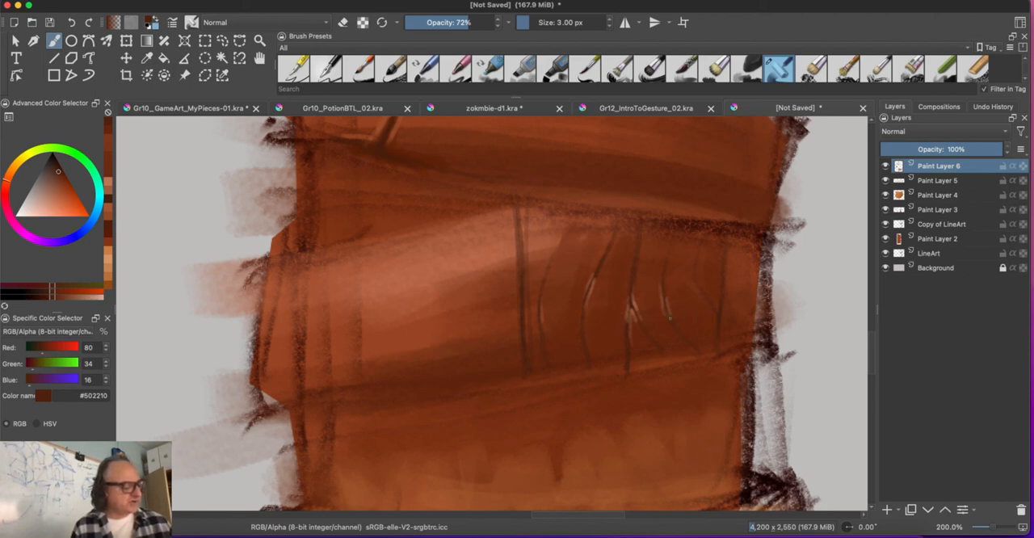
left_click(716, 306, "ctrl")
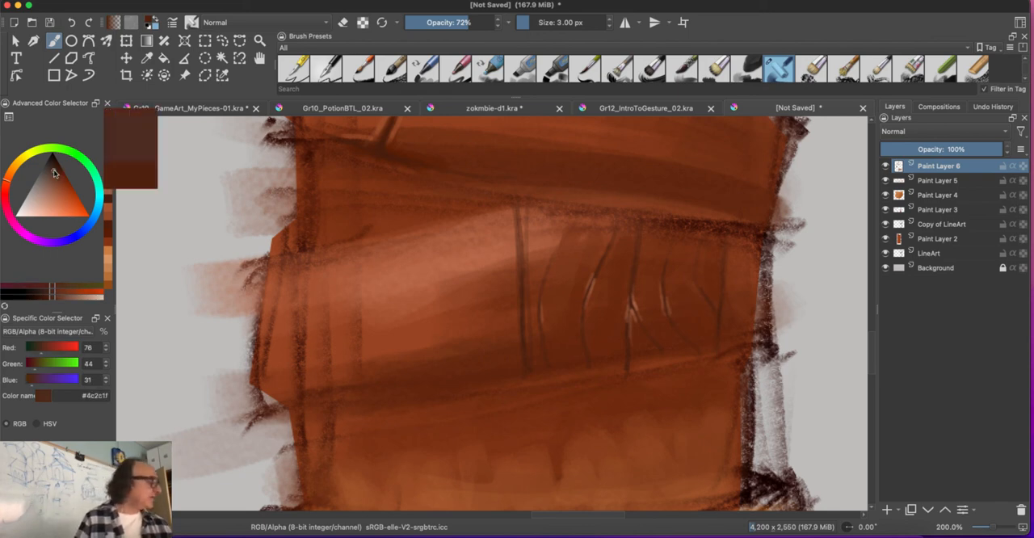
left_click_drag(698, 252, 715, 311)
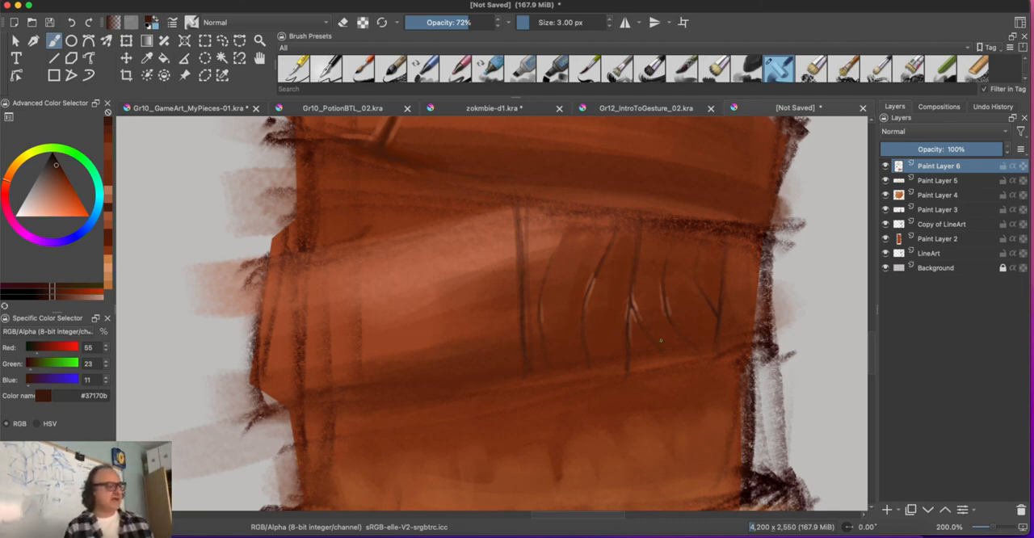
Step: Review the scratches, dent and cracks on the wraps up close and across the whole grip
key("space")
mouse_move(432, 263)
left_mouse_down()
mouse_move(450, 470)
mouse_move(471, 496)
mouse_move(457, 502)
left_mouse_up()
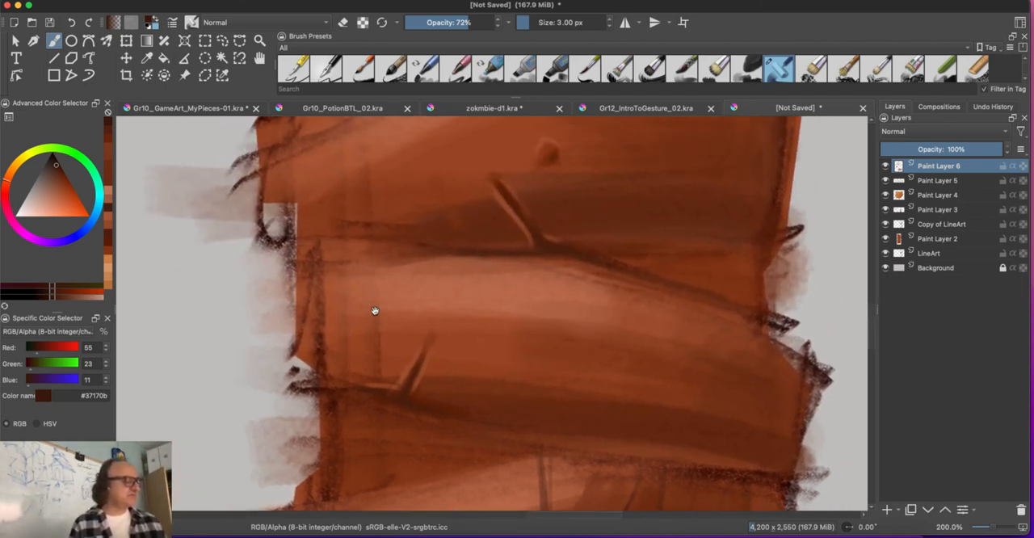
left_click_drag(373, 310, 398, 358)
key("bracketright")
key("bracketright")
key("bracketright")
key("bracketright")
key("bracketright")
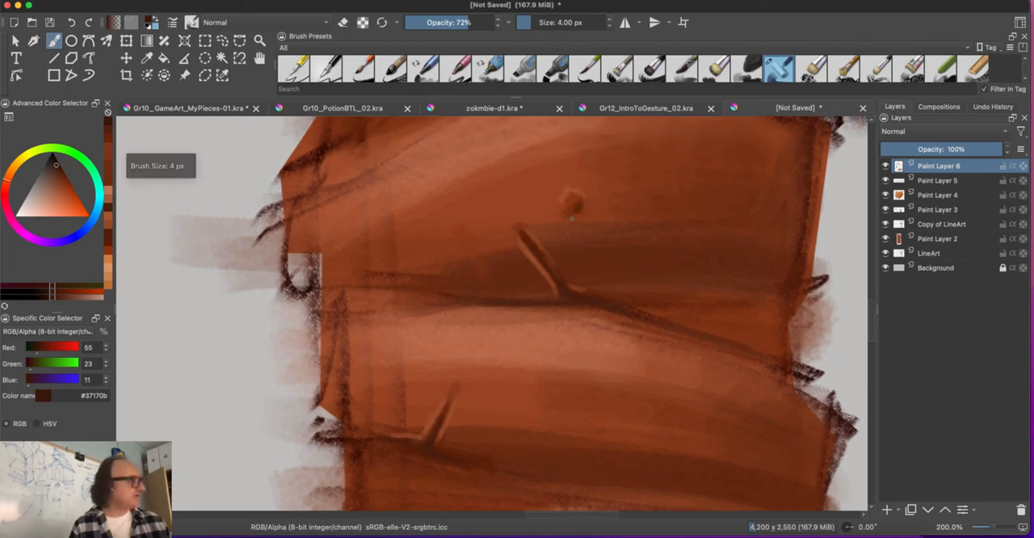
key("minus")
key("minus")
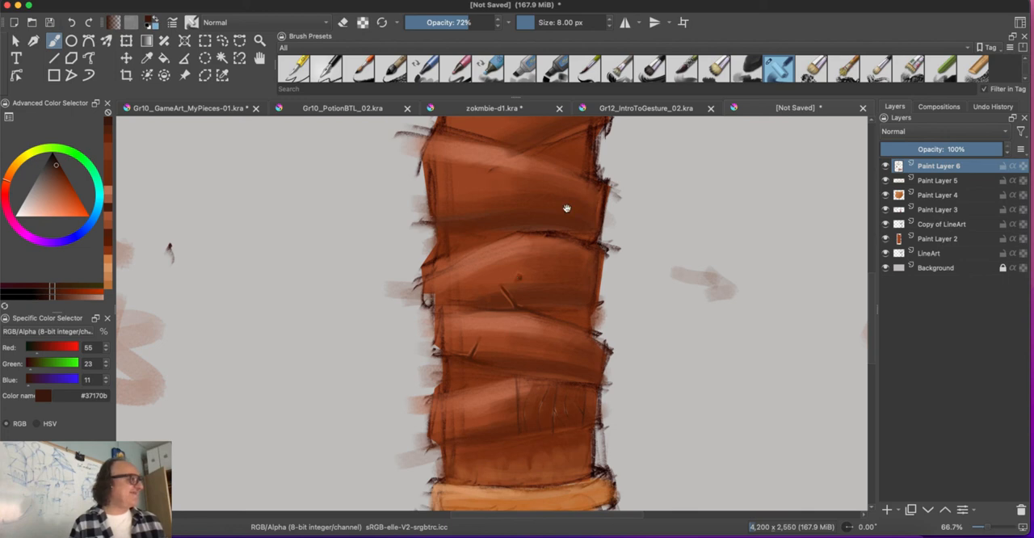
left_click_drag(347, 447, 367, 339)
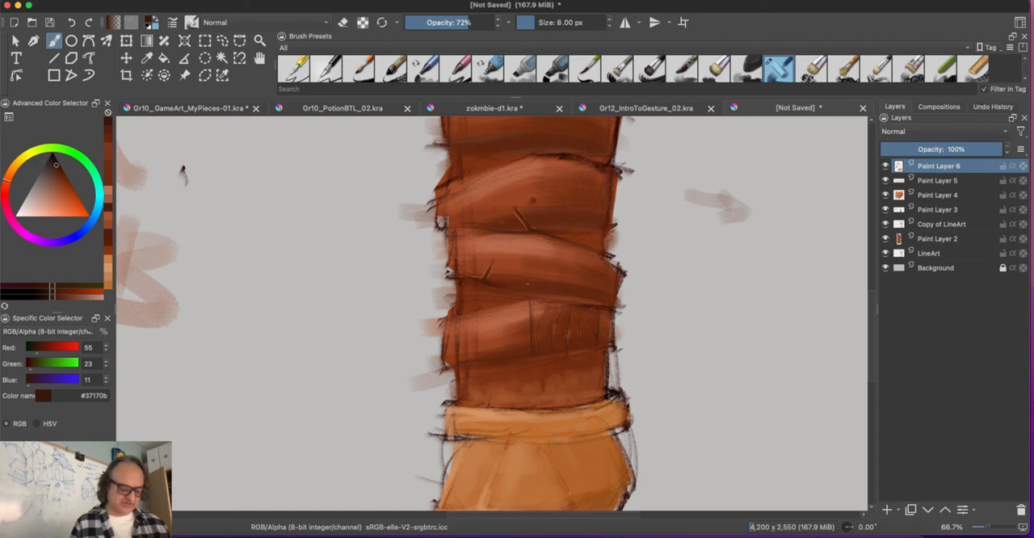
Step: With a 26 px brush at 51% opacity, paint a faint short scratch in #4c2d21 on the middle leather wrap
key("bracketright")
key("bracketright")
key("bracketright")
key("bracketright")
key("bracketright")
key("bracketright")
key("bracketright")
key("bracketright")
key("bracketright")
key("bracketright")
key("bracketright")
key("bracketright")
key("bracketright")
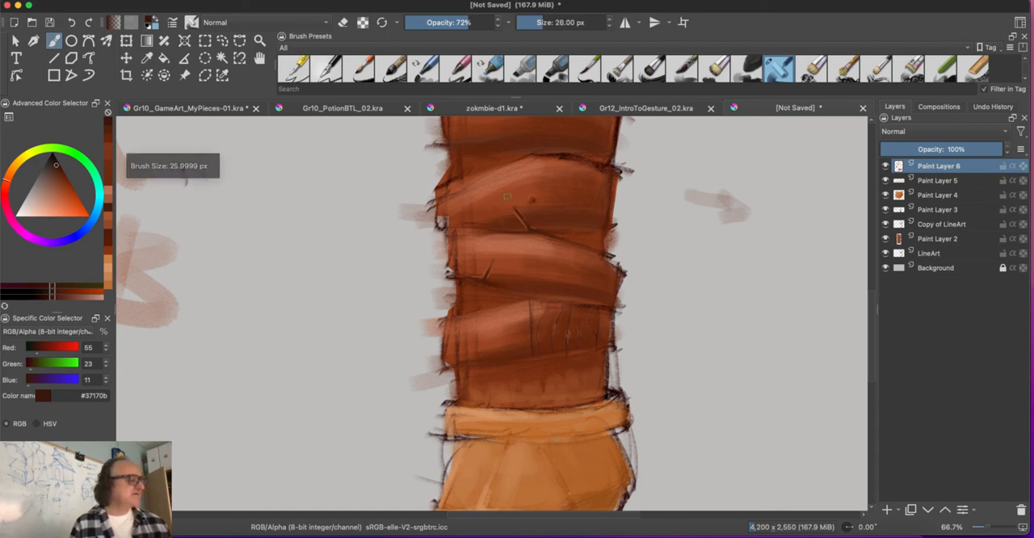
key("o")
key("o")
left_click(52, 176)
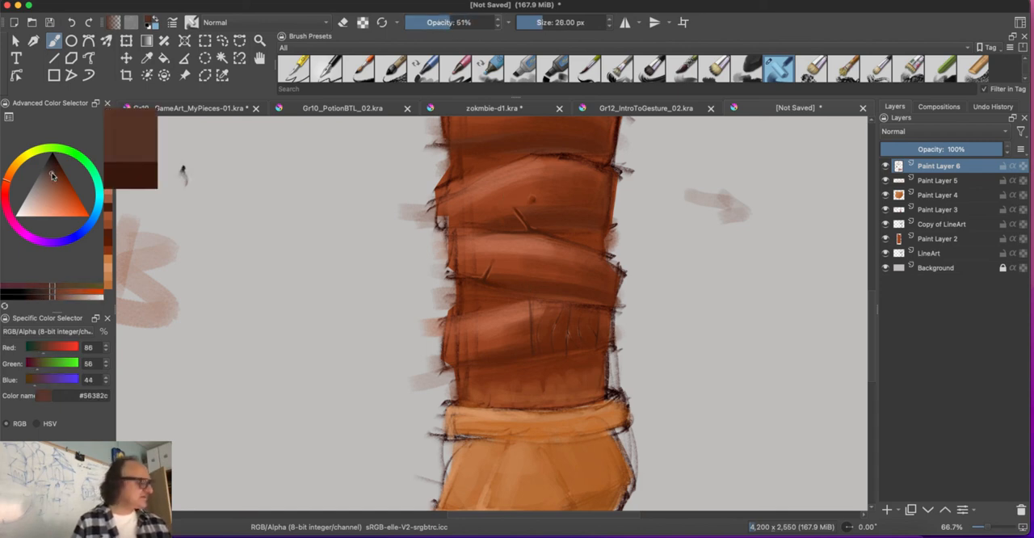
left_click_drag(52, 176, 52, 170)
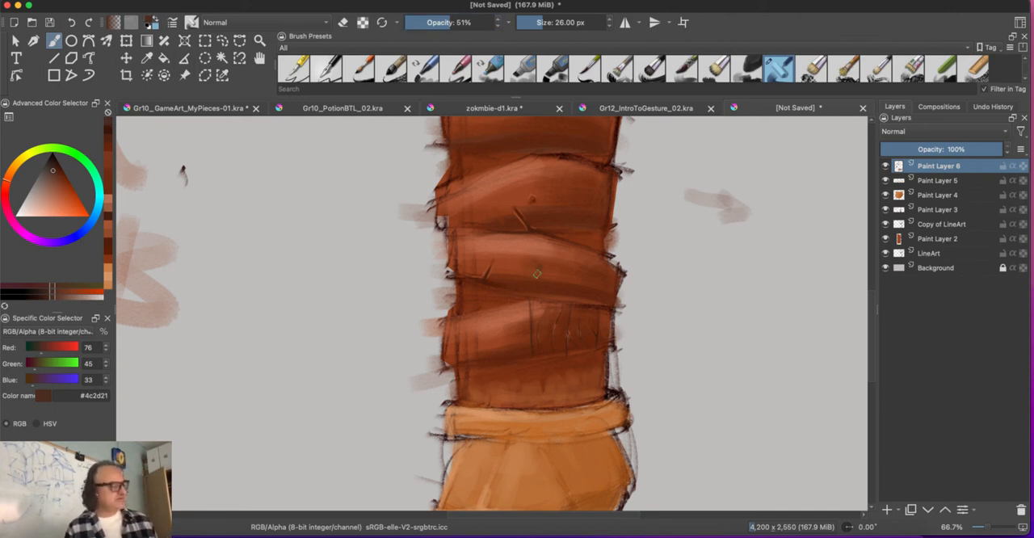
Step: Paint a slanted scratch on the upper wrap with a 22 px brush, and deepen it at 18 px in #30170d
key("bracketleft")
key("bracketleft")
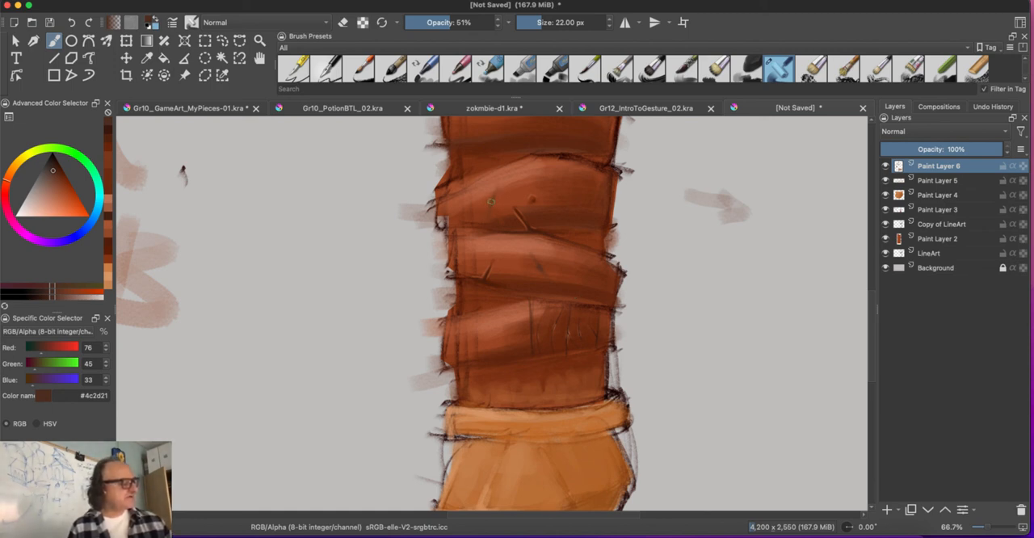
left_click_drag(489, 217, 495, 191)
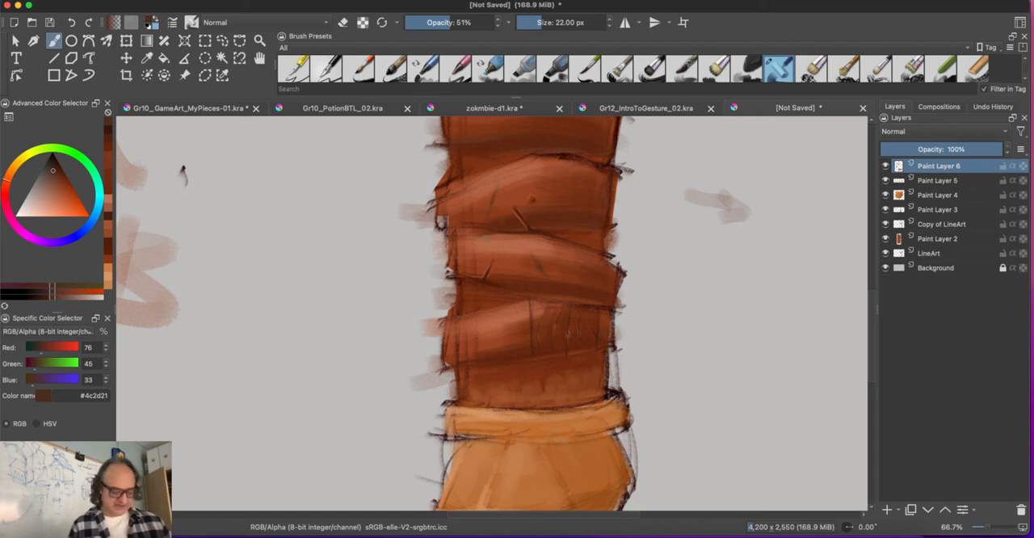
key("bracketleft")
key("bracketleft")
left_click(54, 169)
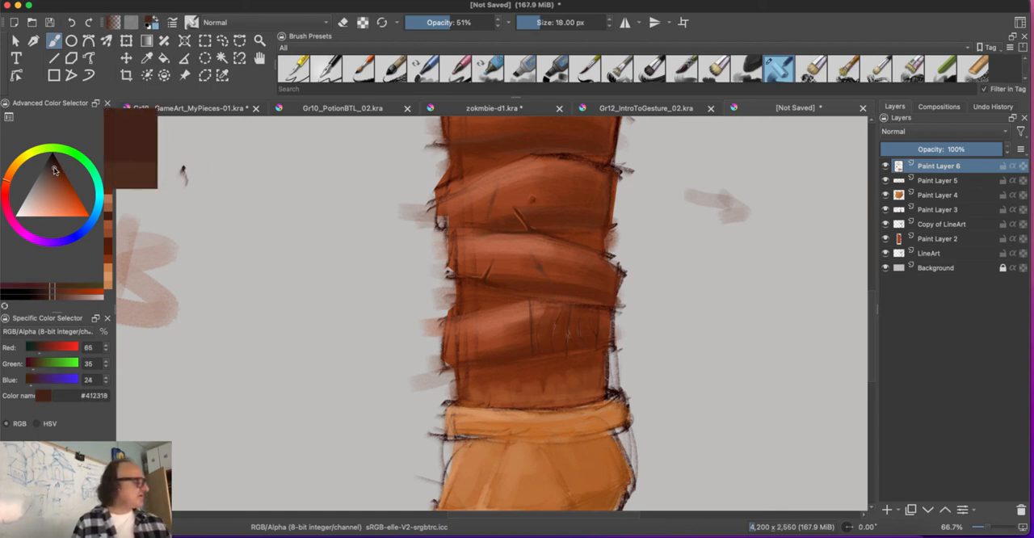
left_click_drag(54, 169, 55, 163)
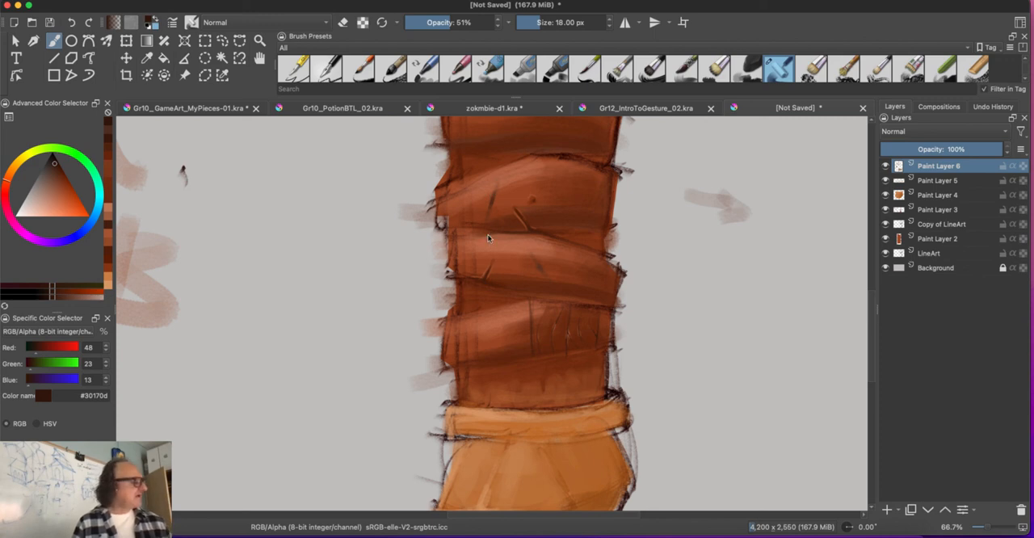
Step: Add a thin highlight in #9c5539 along the edge of the upper wrap's new scratch, and reduce the brush to 16 px
left_click(58, 191)
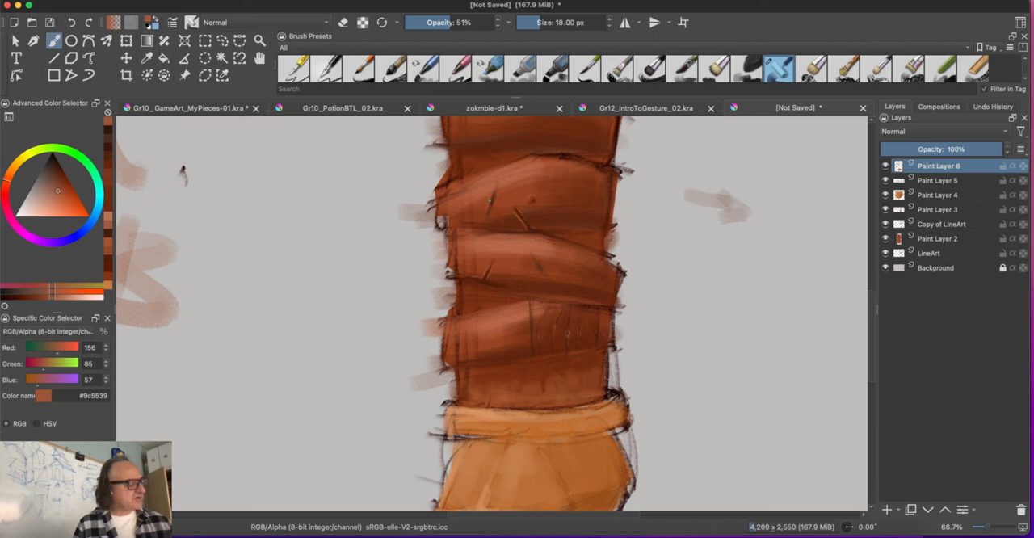
left_click_drag(495, 200, 492, 207)
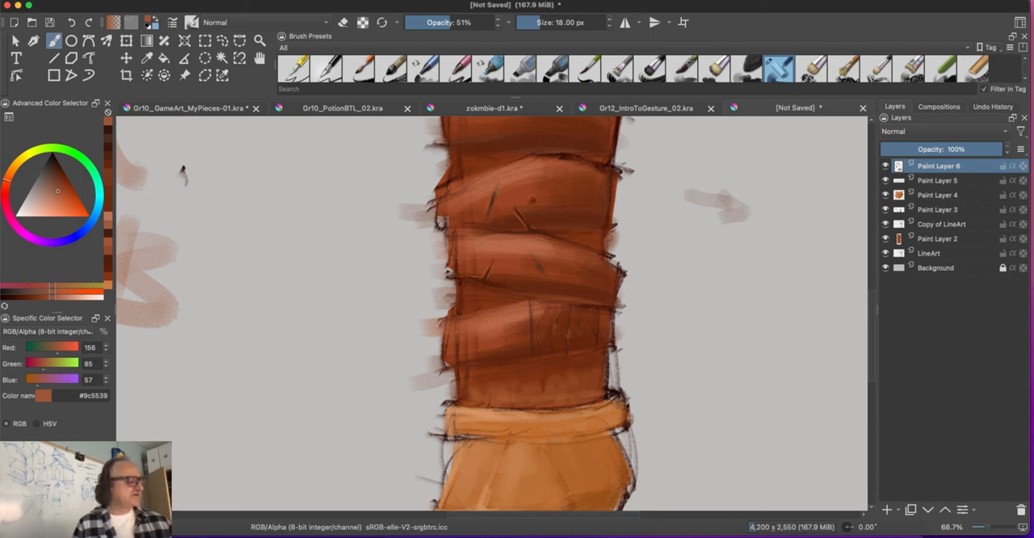
key("bracketleft")
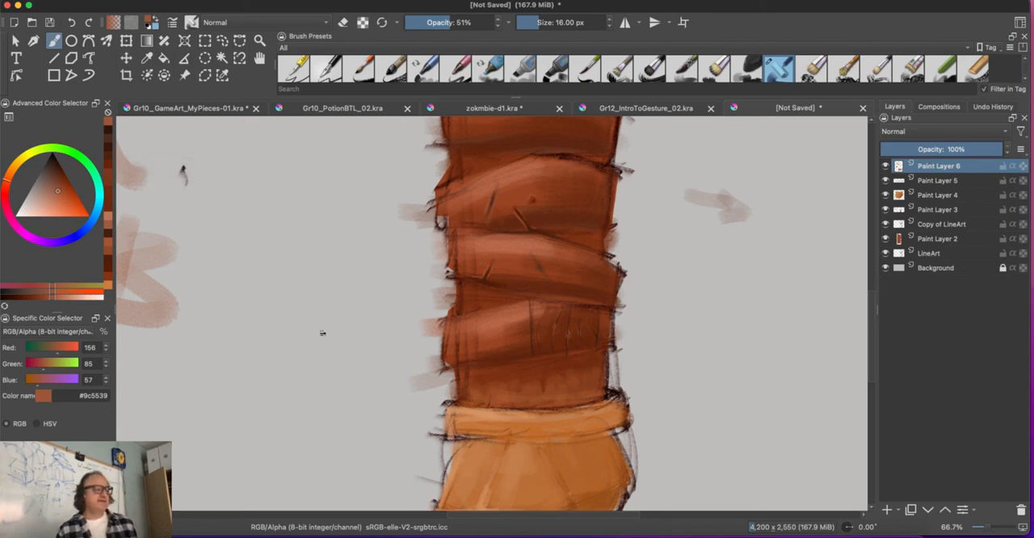
left_click(749, 0)
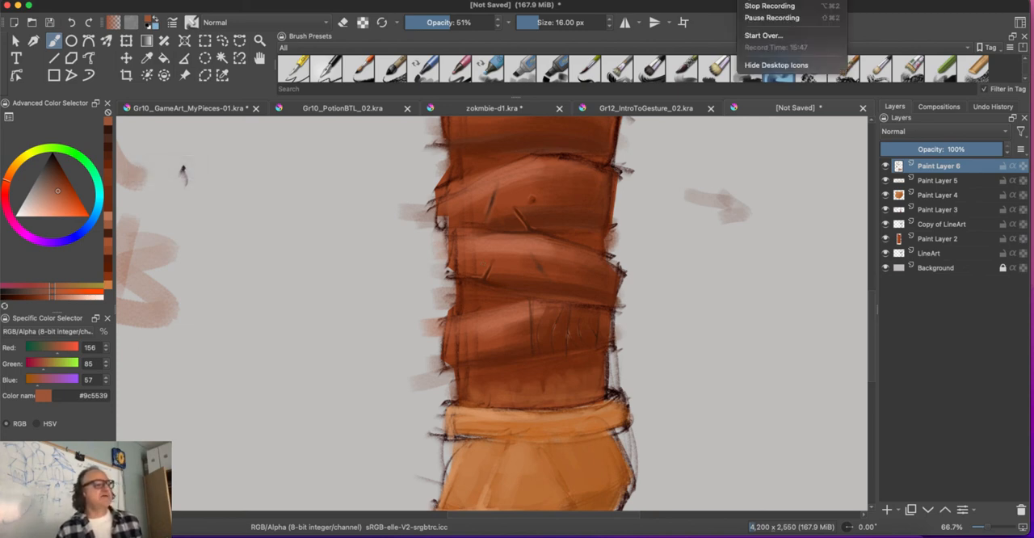
left_click(747, 5)
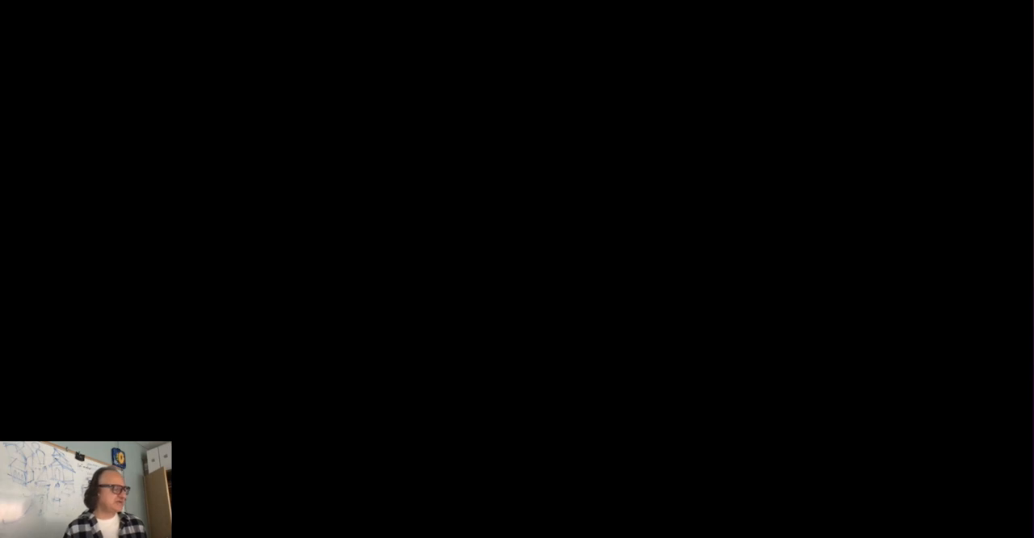